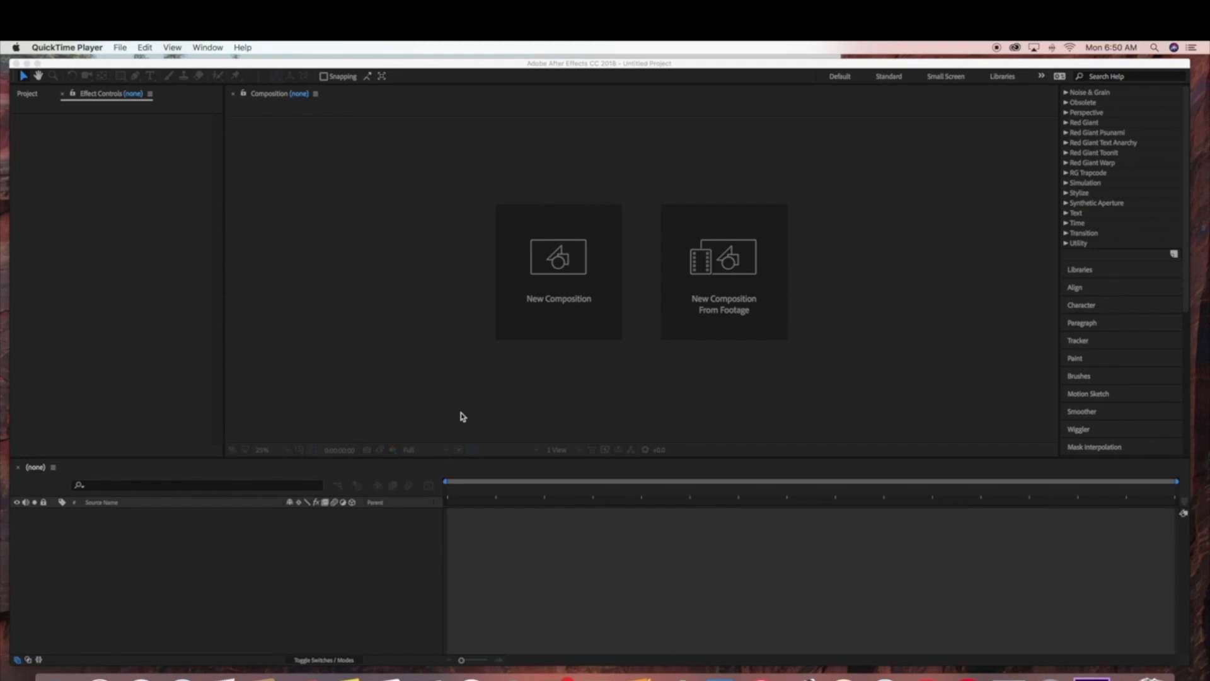
Create a new 1920x1080 composition named jellyfish with a duration of 3 seconds (0;00;03;00).
left_click(555, 276)
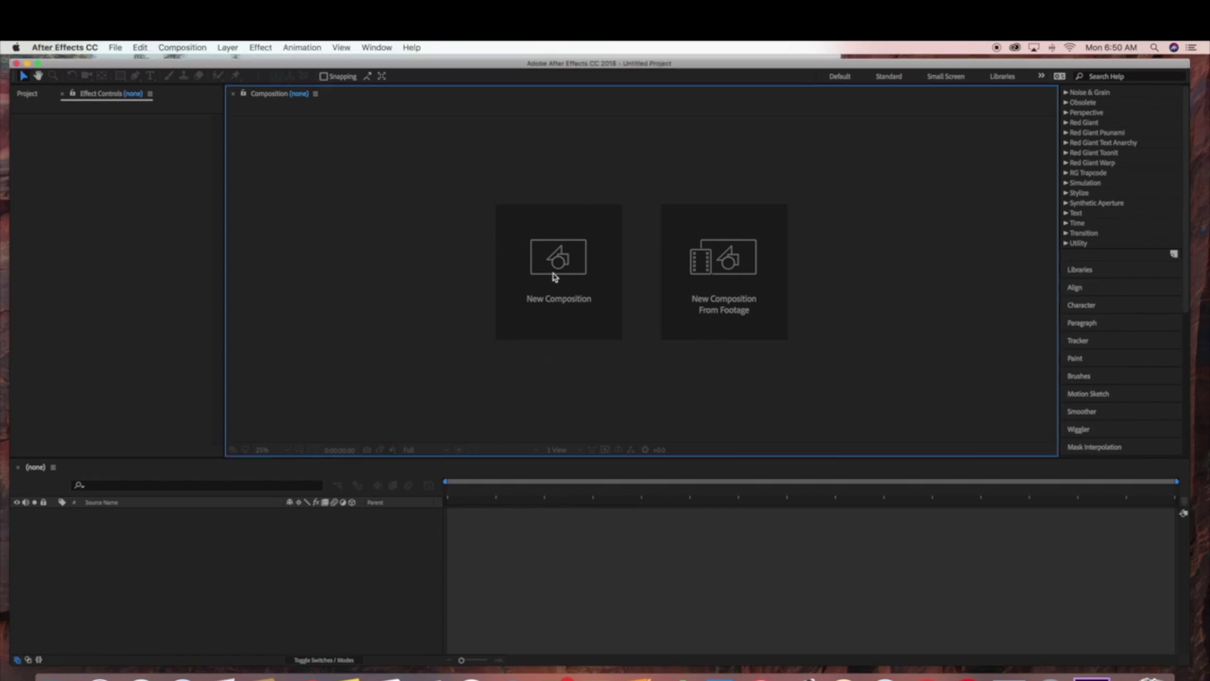
left_click(548, 277)
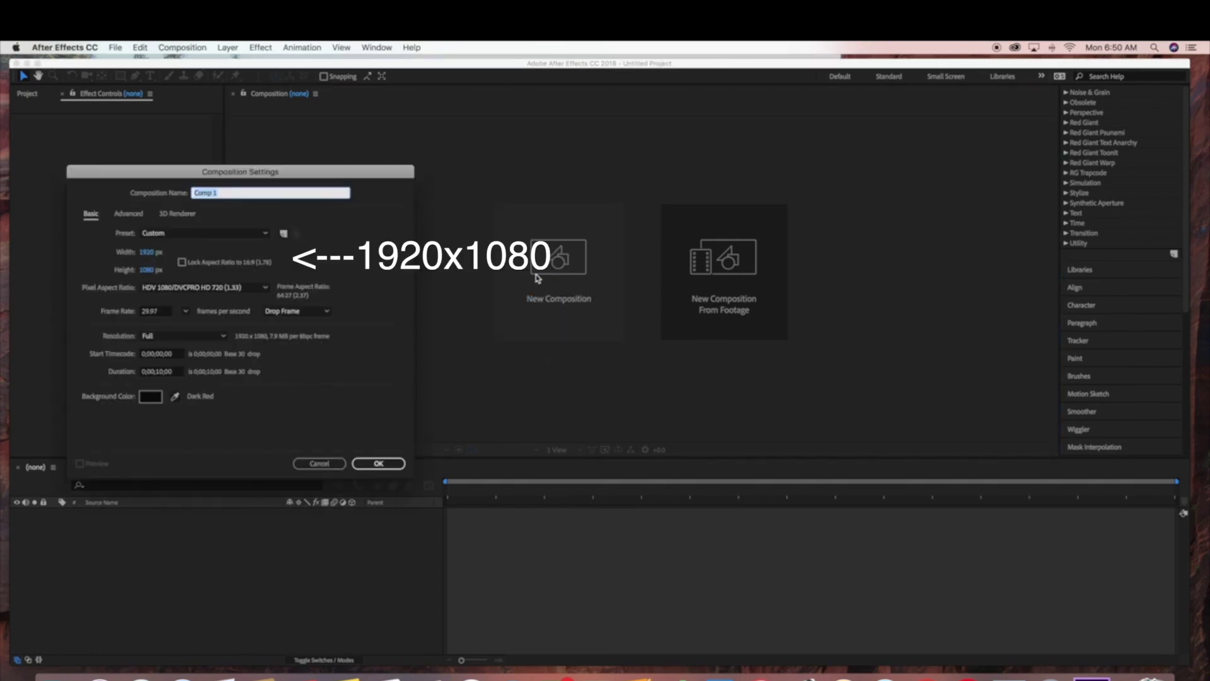
key("BackSpace")
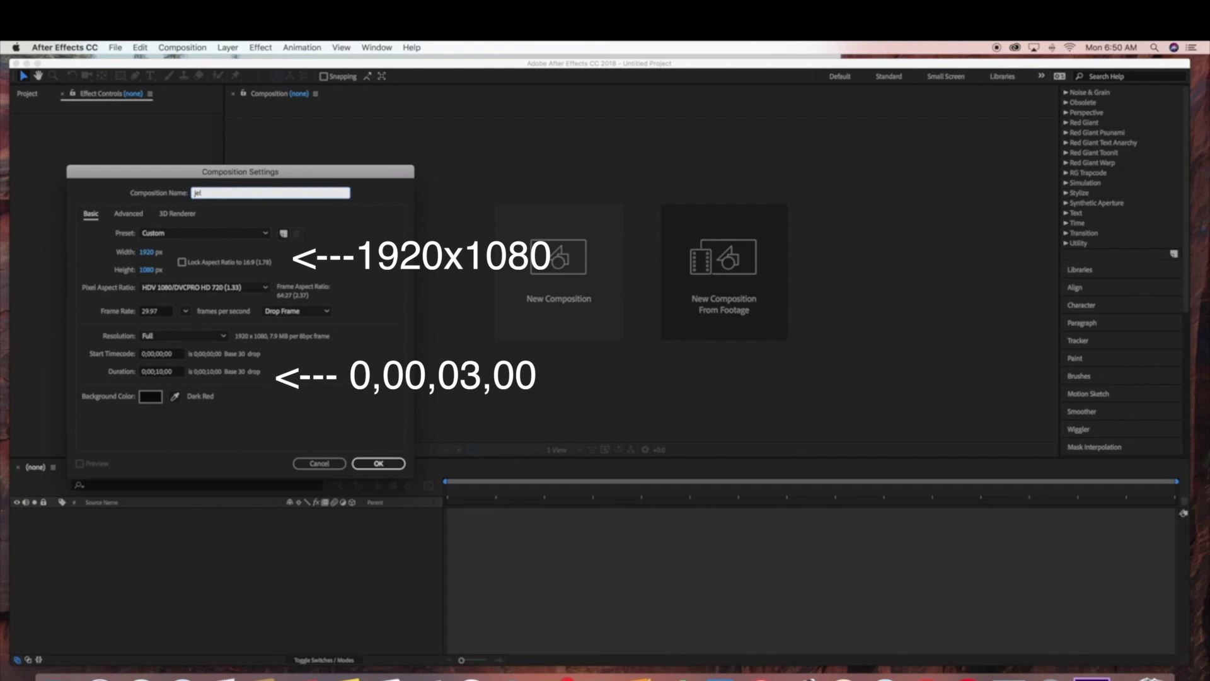
type("jellyfish")
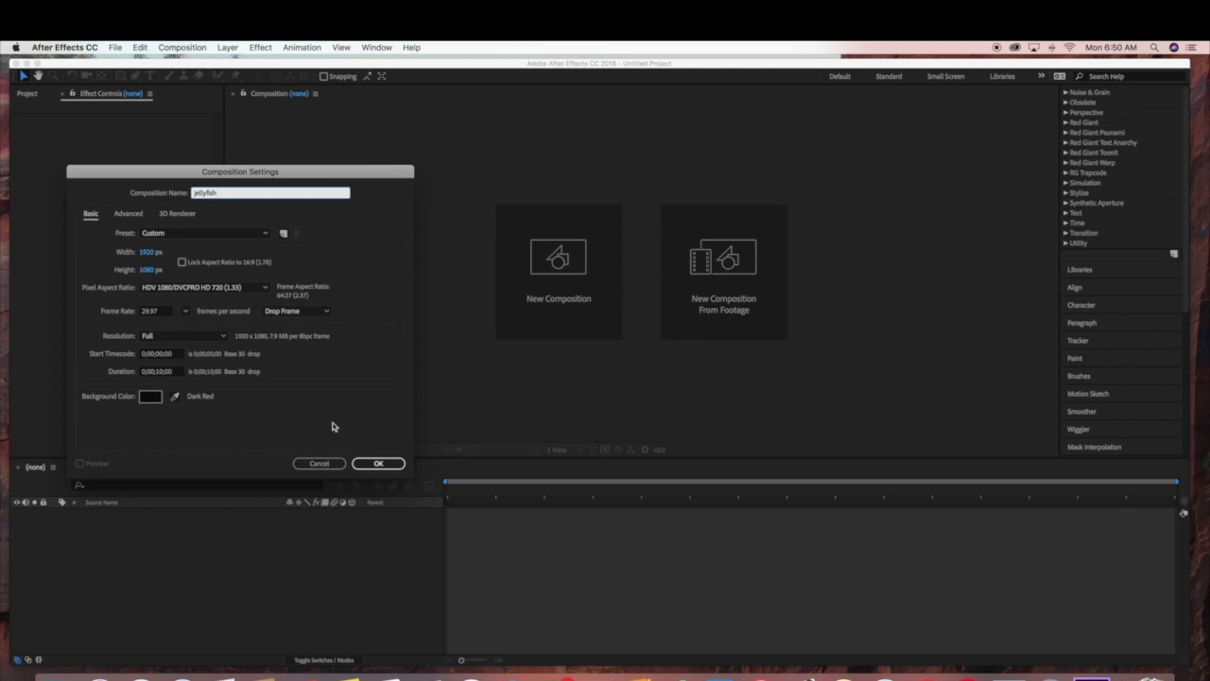
left_click(158, 372)
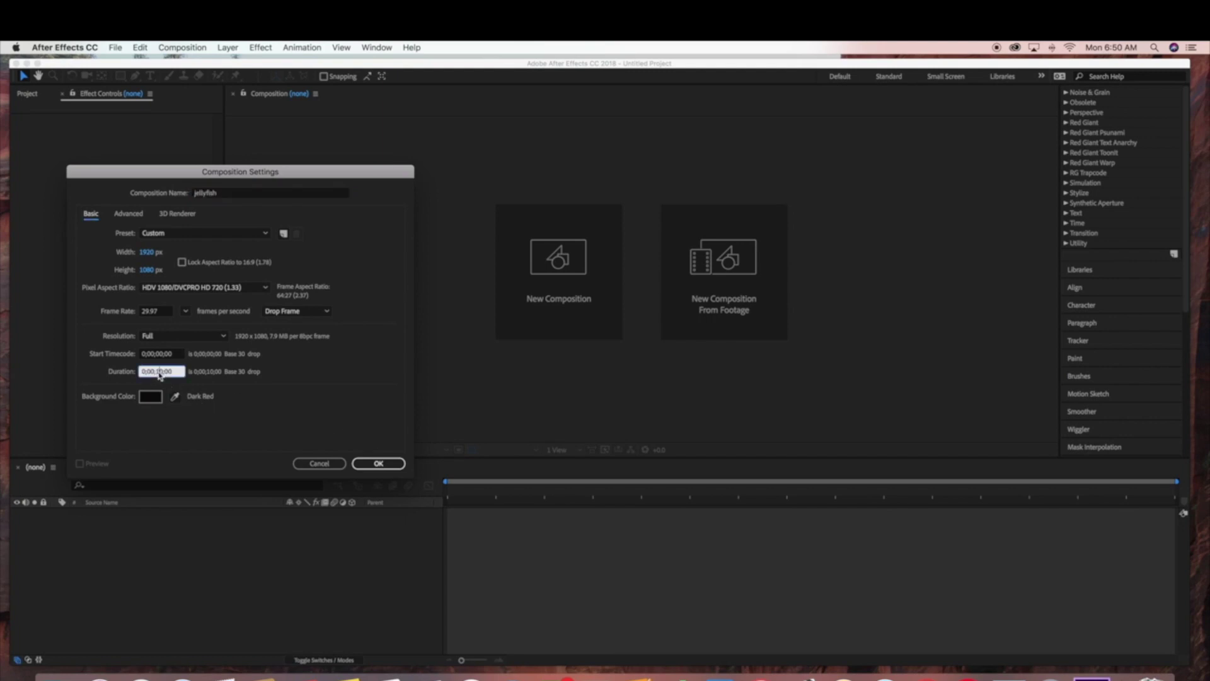
key("BackSpace")
left_click(367, 463)
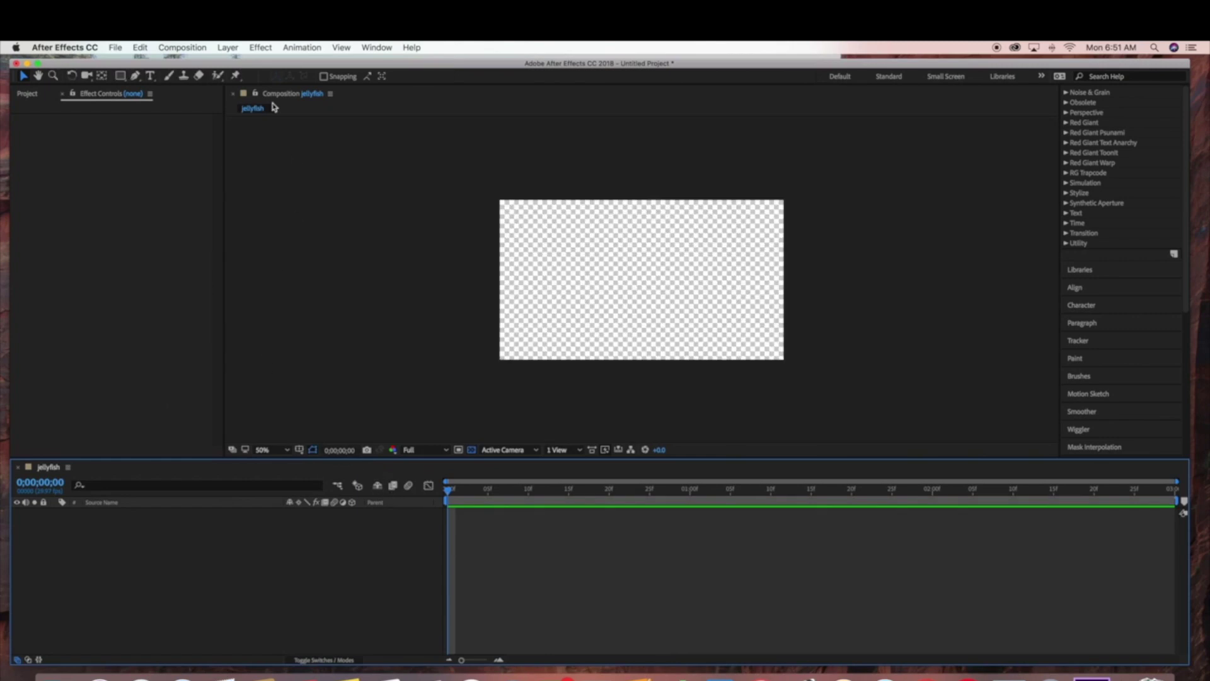
Add a composition-sized dark solid layer named background to the jellyfish composition.
left_click(229, 48)
mouse_move(283, 61)
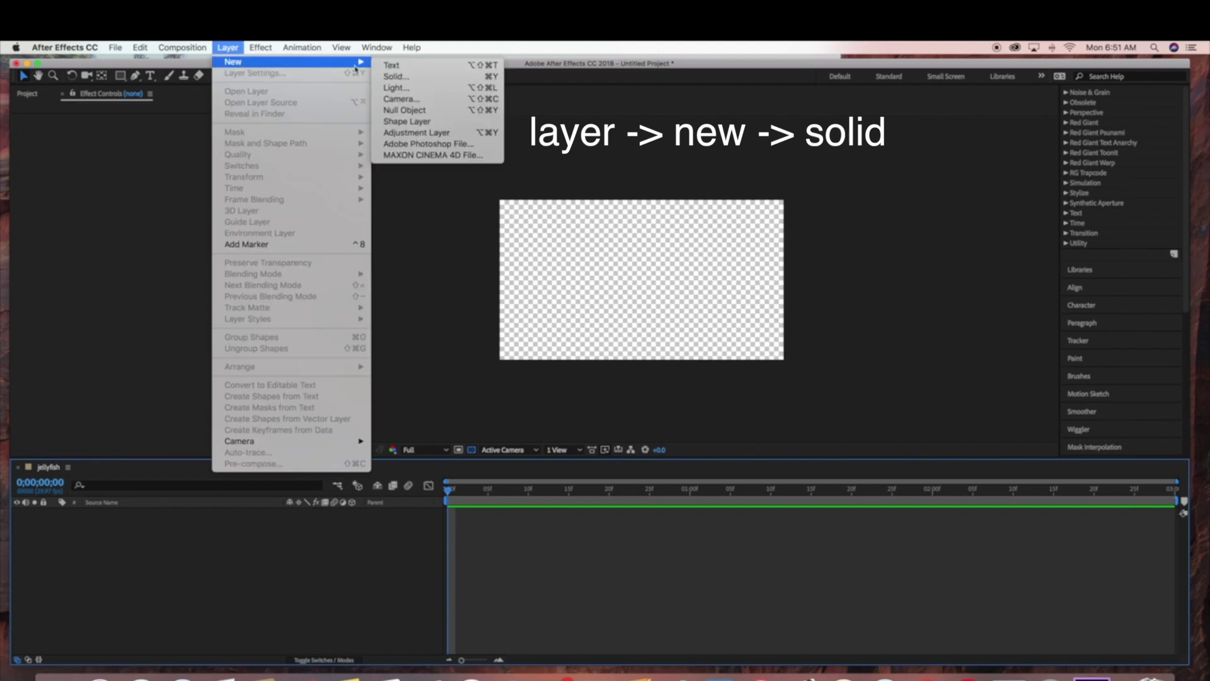
left_click(441, 76)
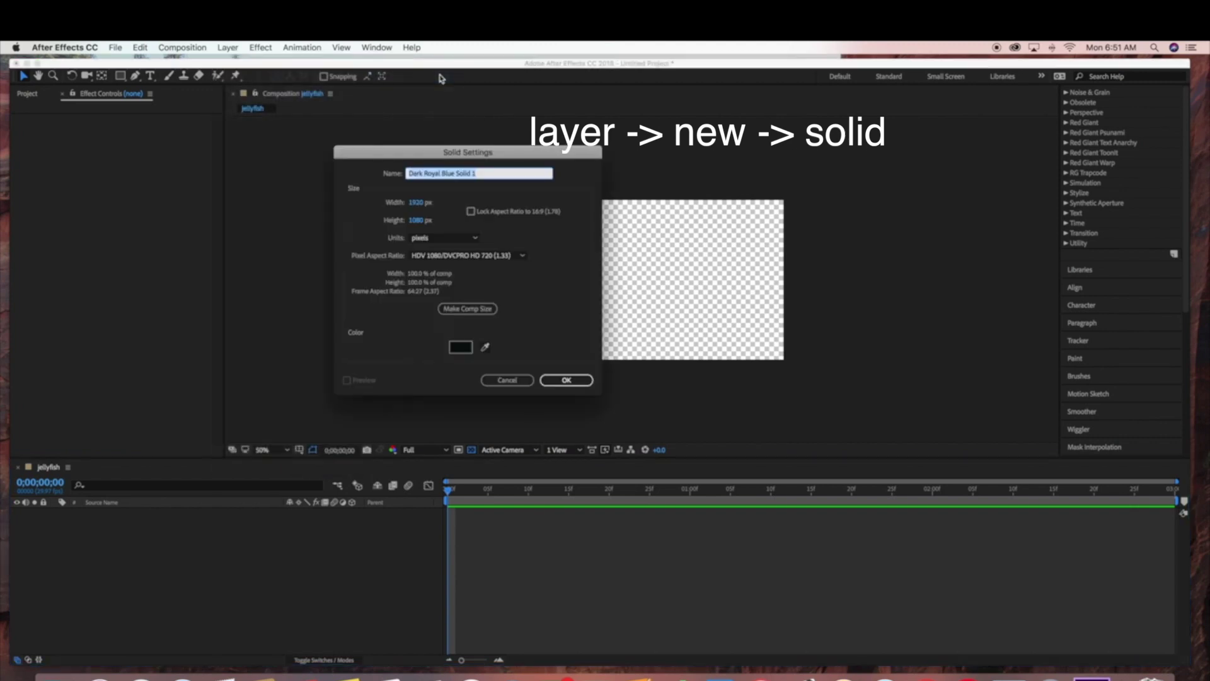
type("background")
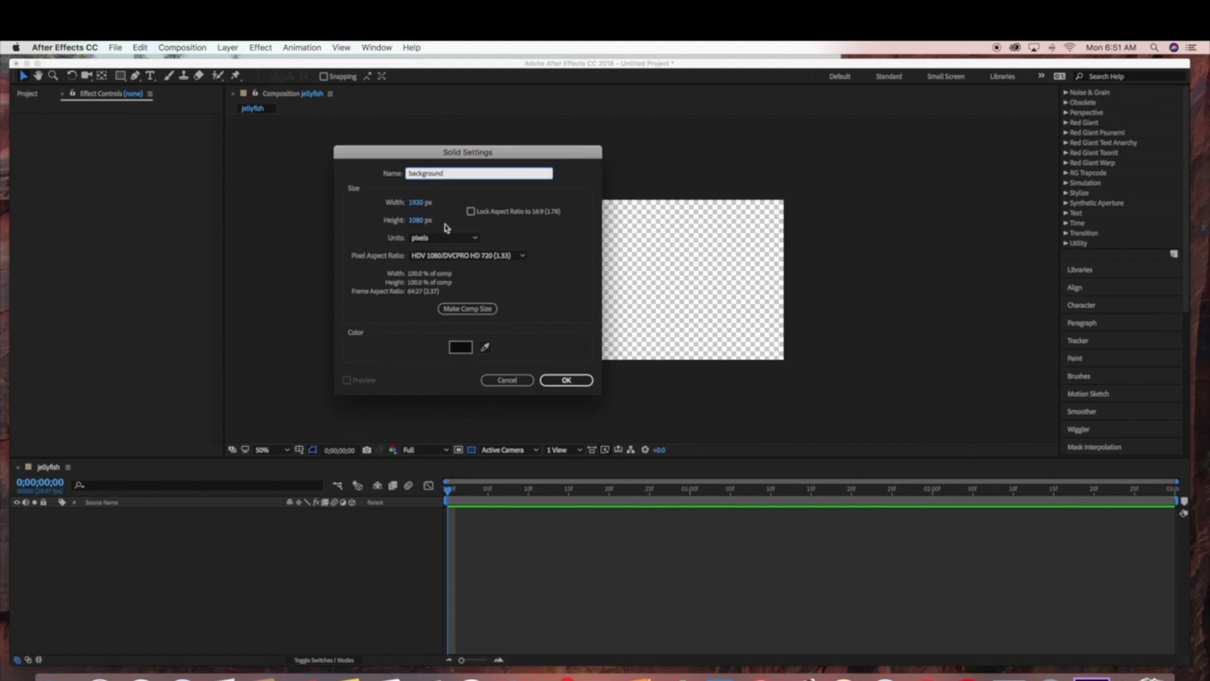
left_click(566, 382)
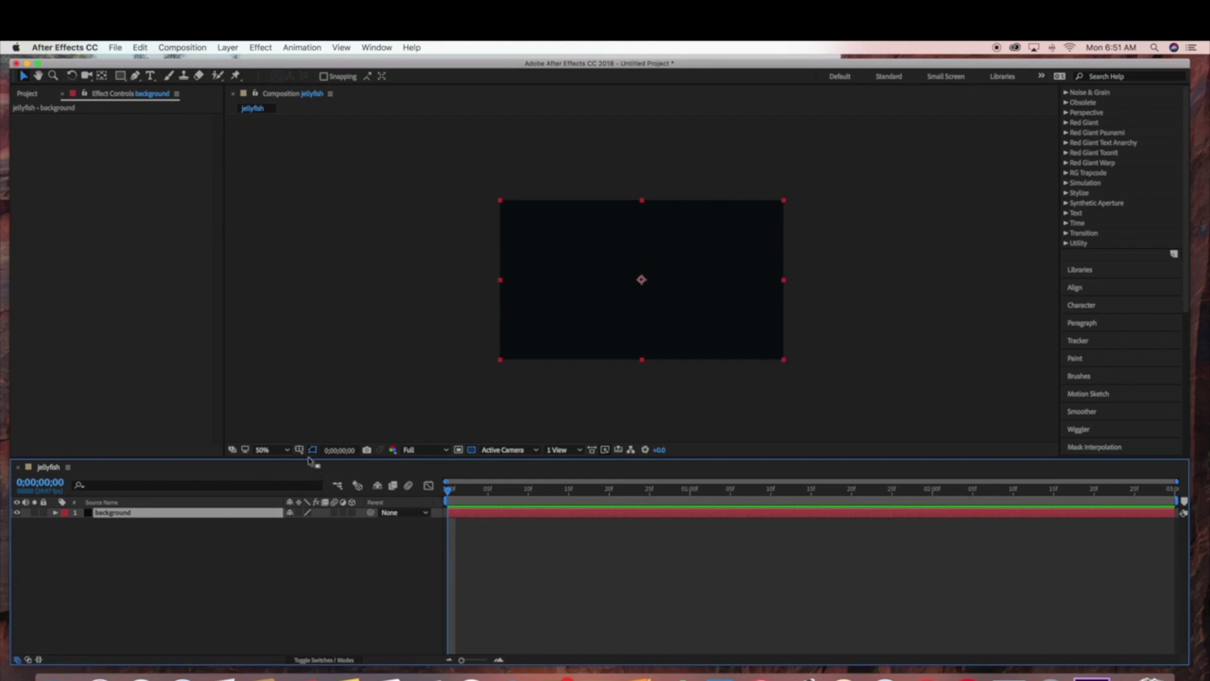
Add a second composition-sized dark solid named jellyfishbase above the background layer.
left_click(288, 450)
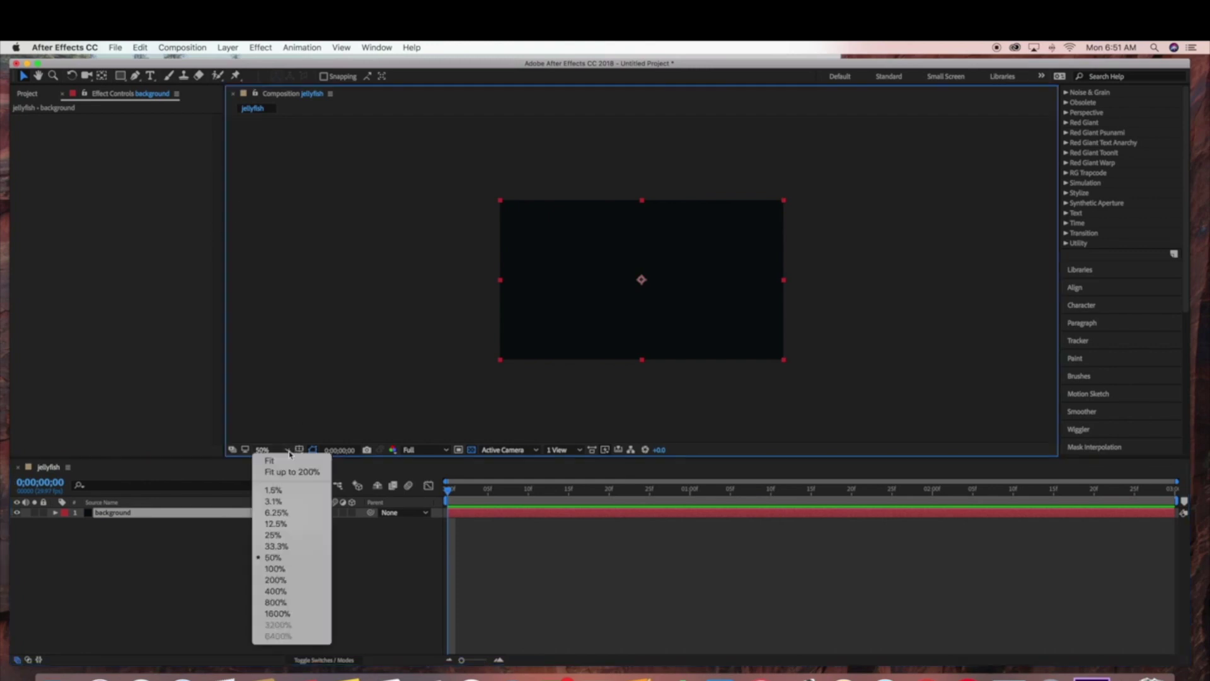
left_click(285, 569)
left_click(278, 567)
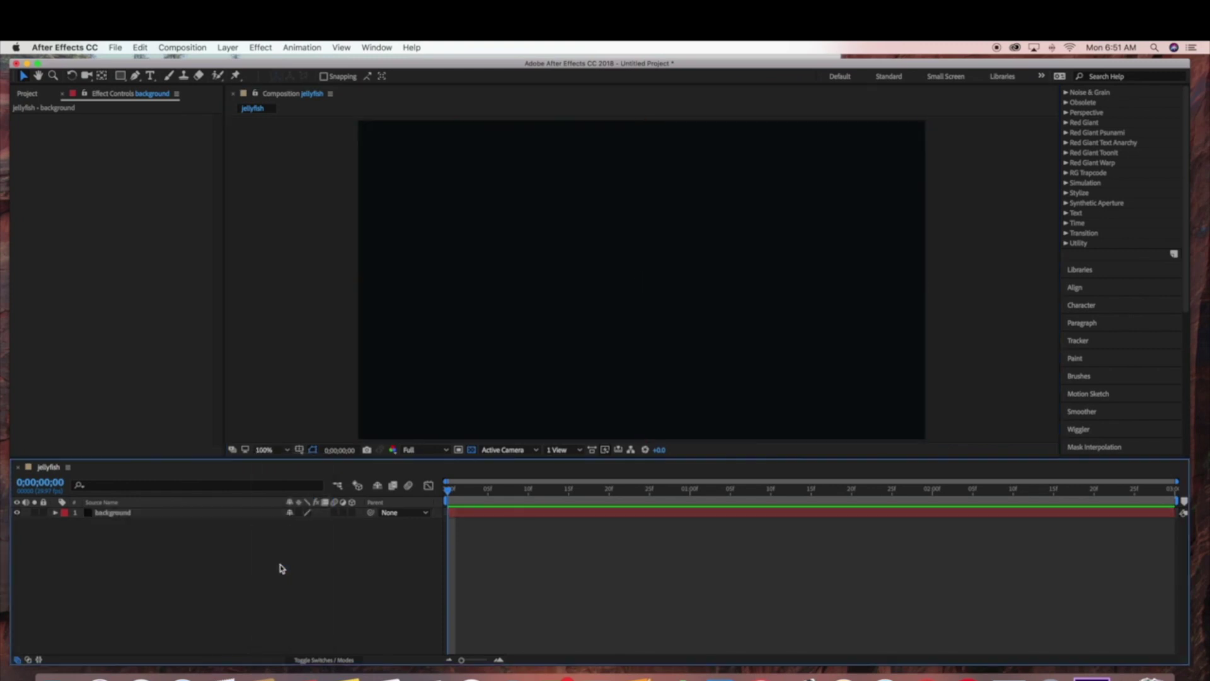
left_click(229, 48)
mouse_move(233, 61)
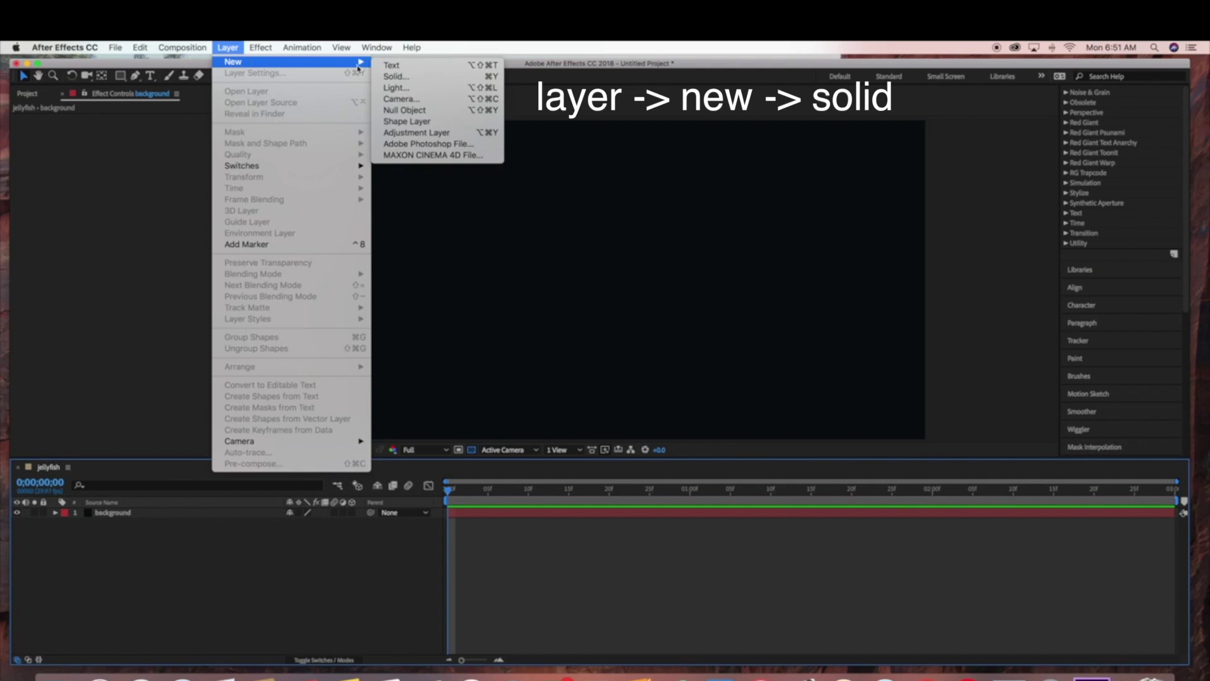
left_click(394, 76)
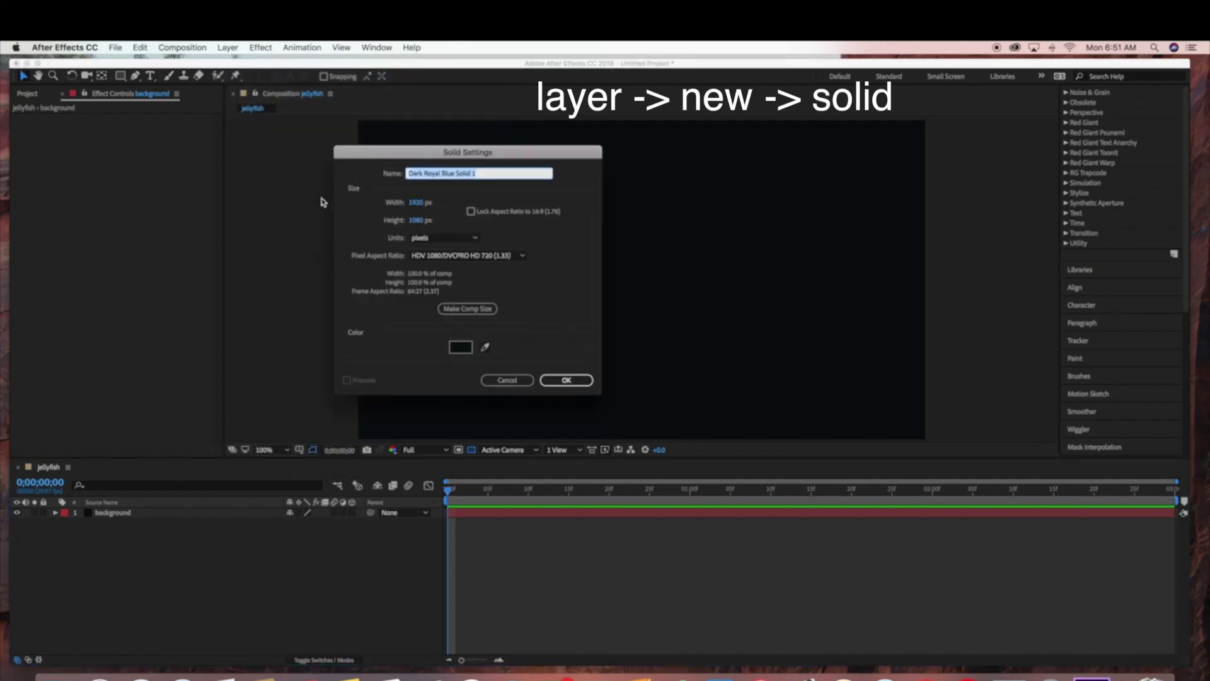
type("jellyfishbase")
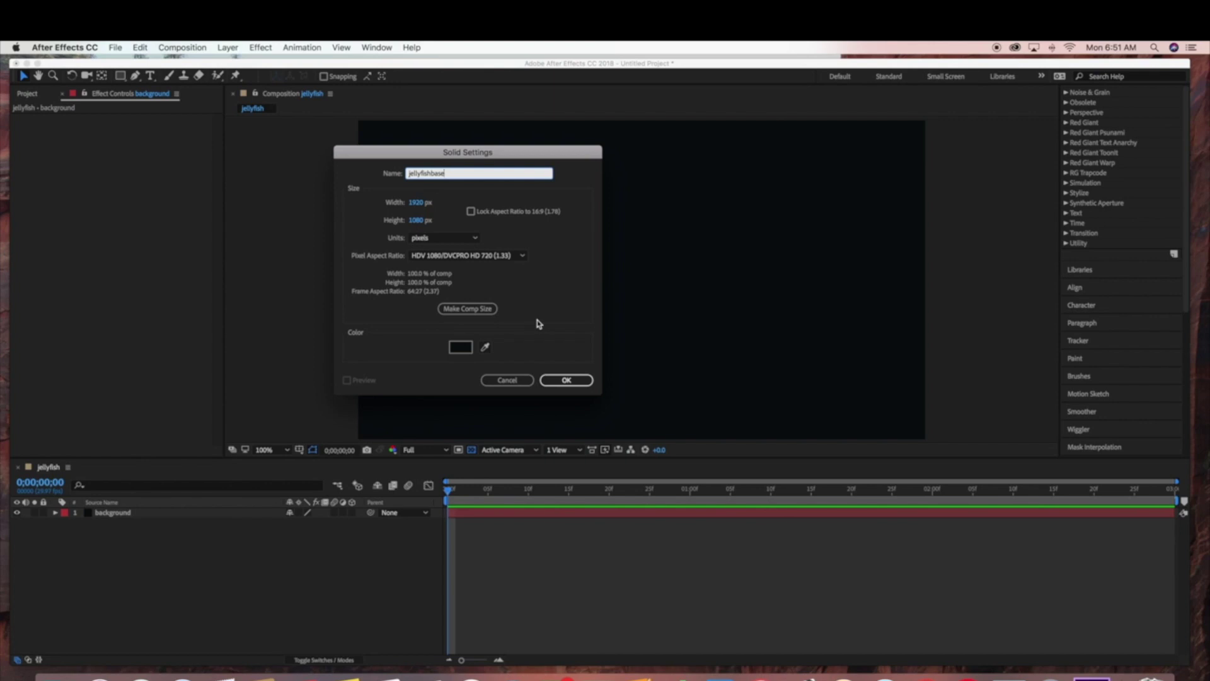
left_click(554, 381)
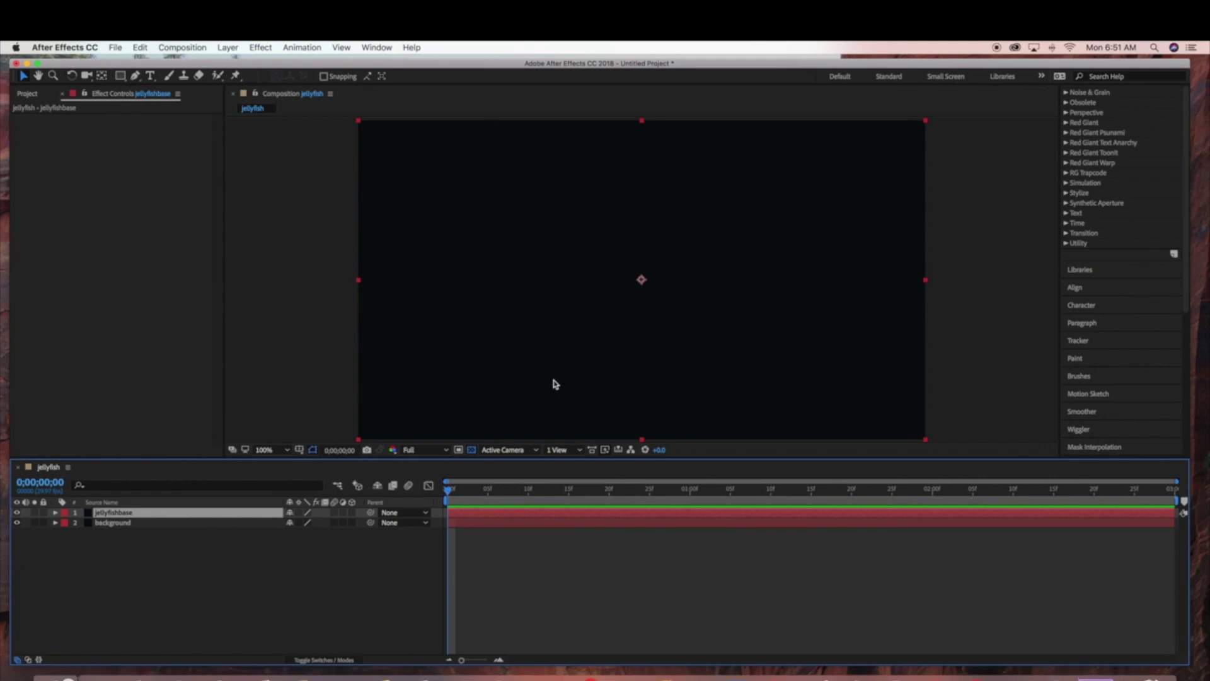
Apply the RG Trapcode Form effect to the jellyfishbase layer.
left_click(220, 48)
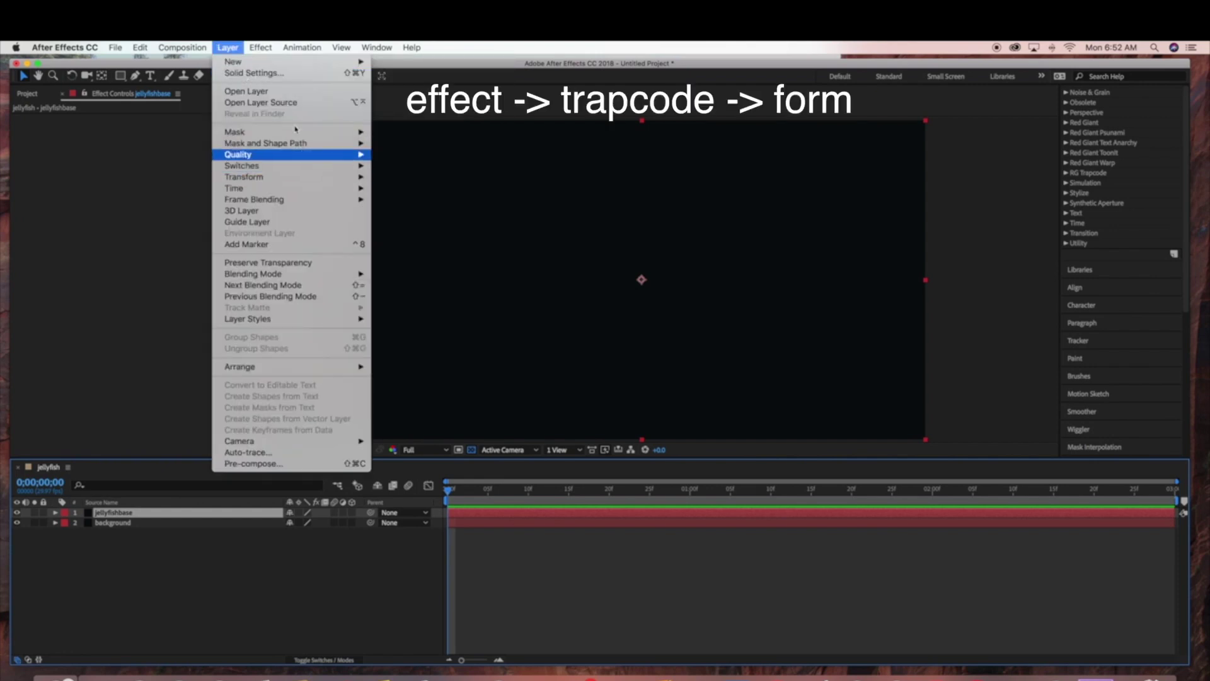
mouse_move(263, 49)
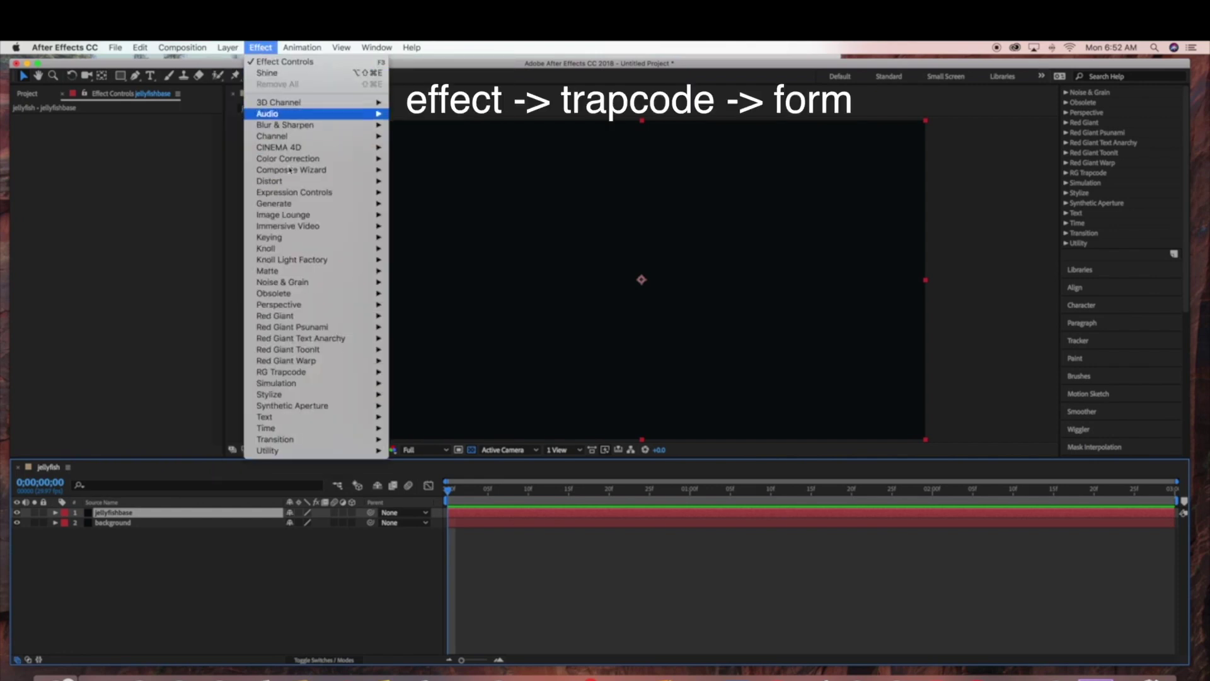
mouse_move(323, 377)
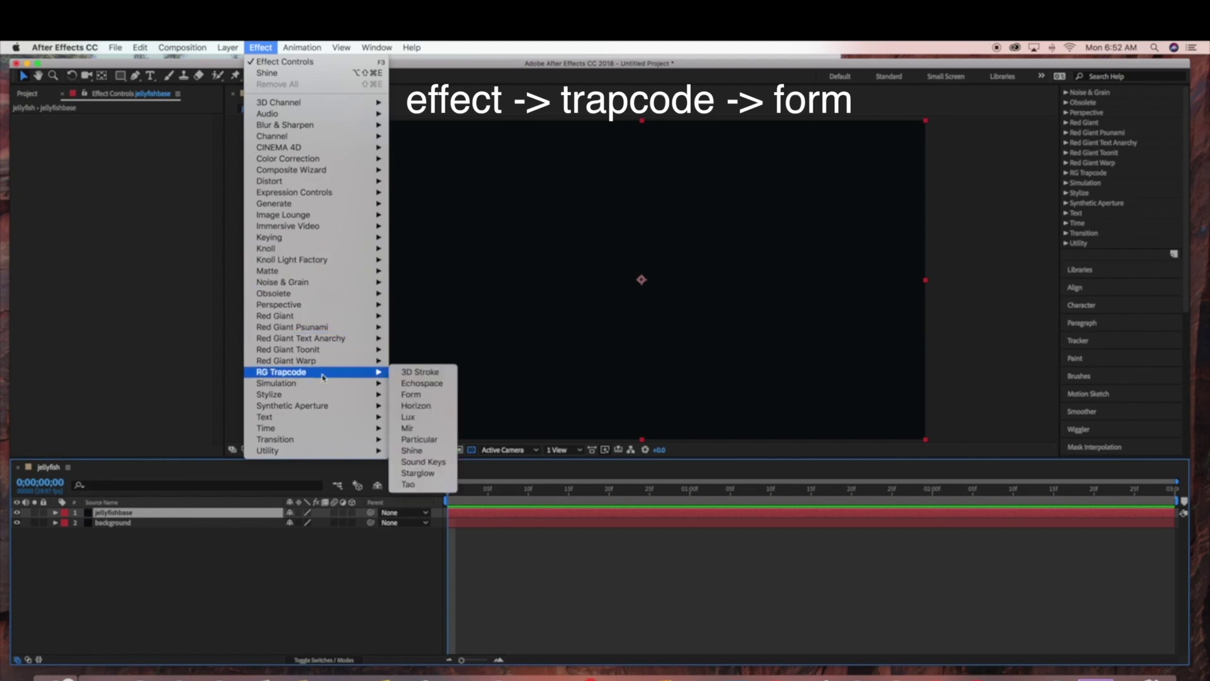
left_click(439, 399)
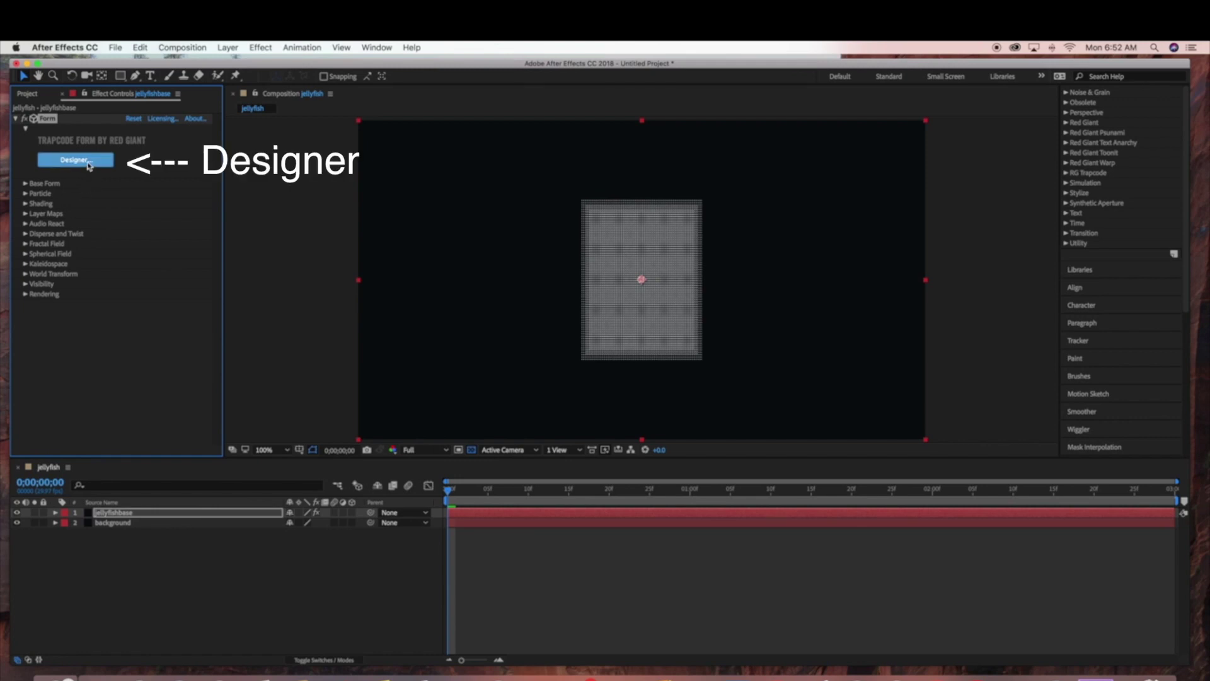
Open the Form effect's Designer and load the Basic Fractal Sphere preset from the Basics group.
left_click(88, 163)
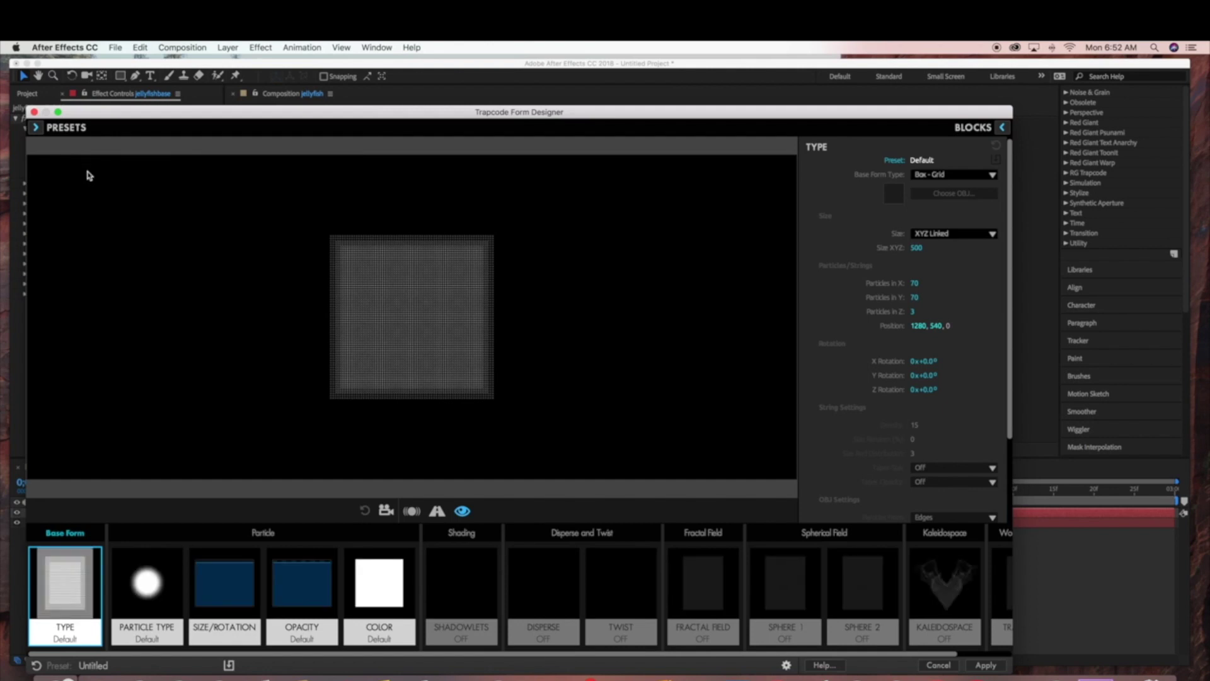
left_click(63, 129)
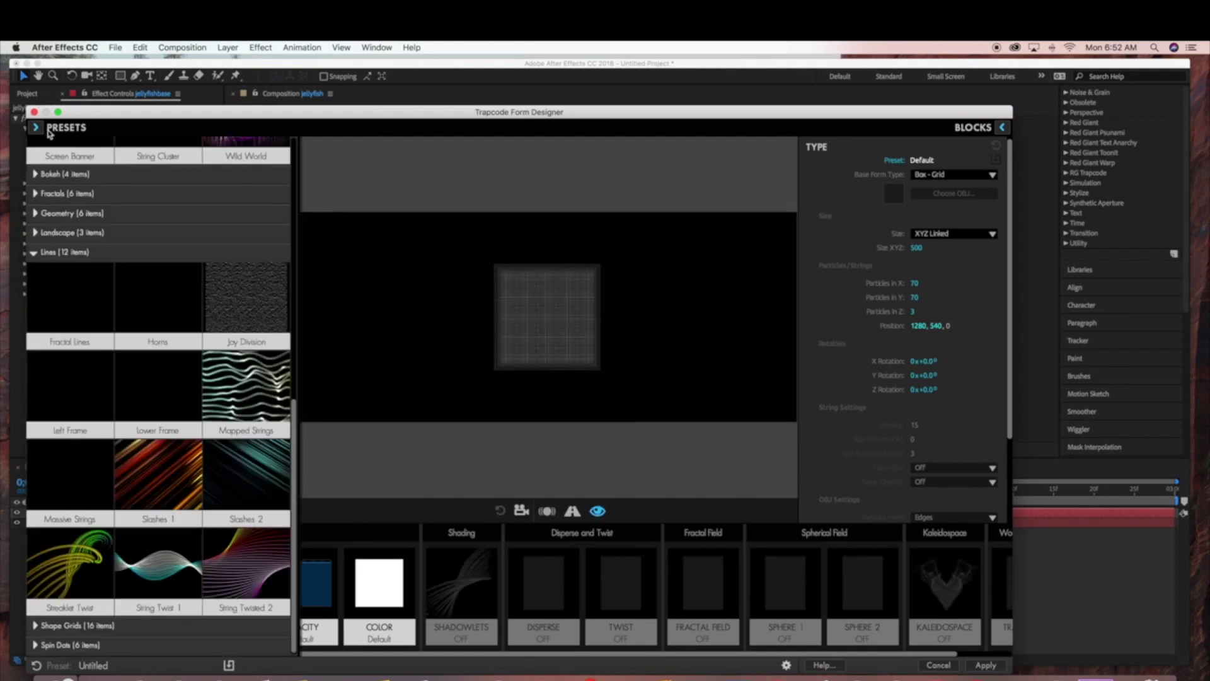
left_click(51, 175)
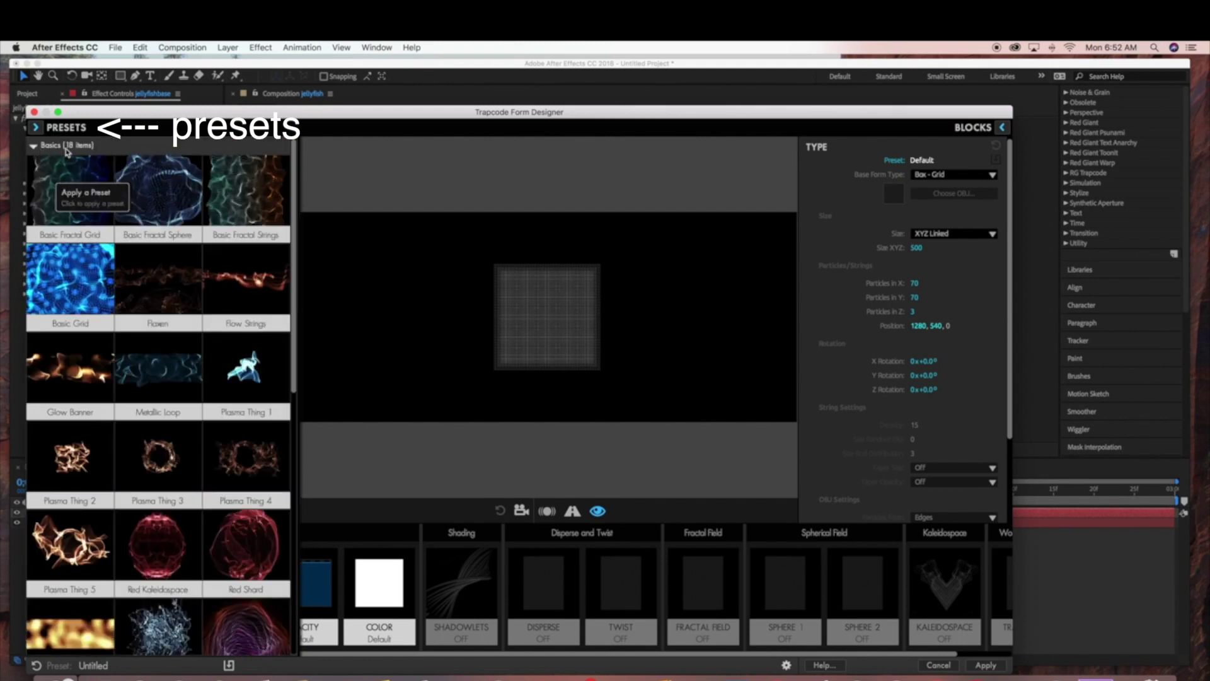
left_click(162, 195)
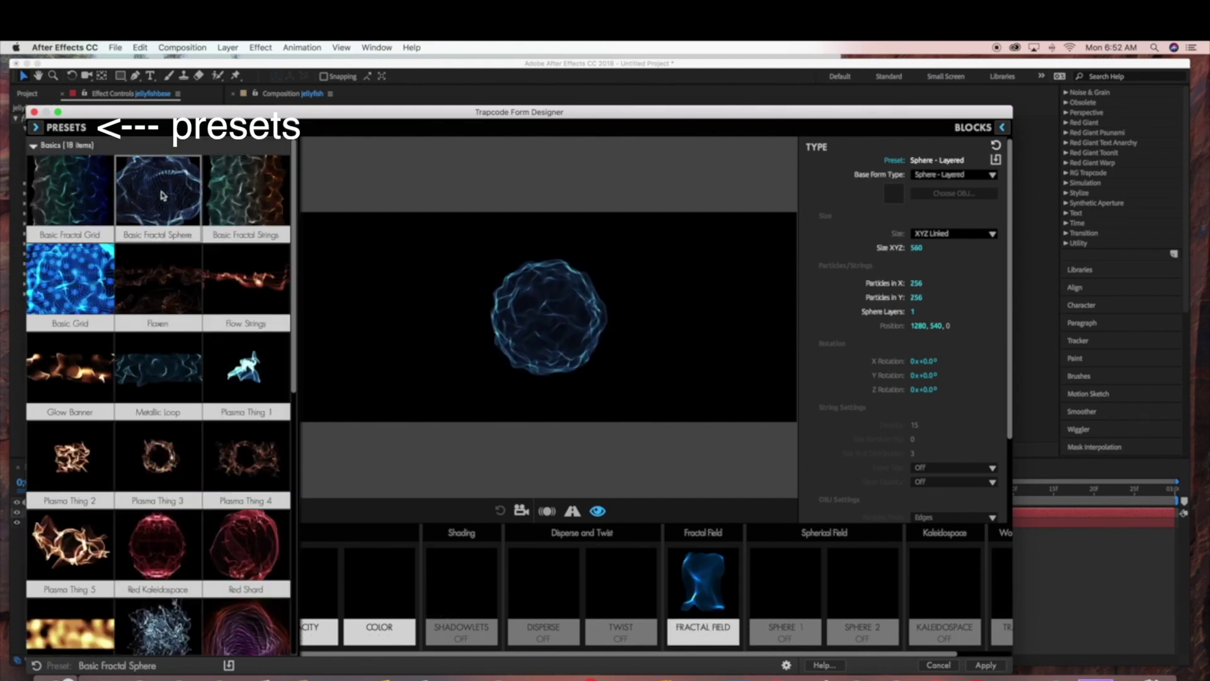
left_click(36, 127)
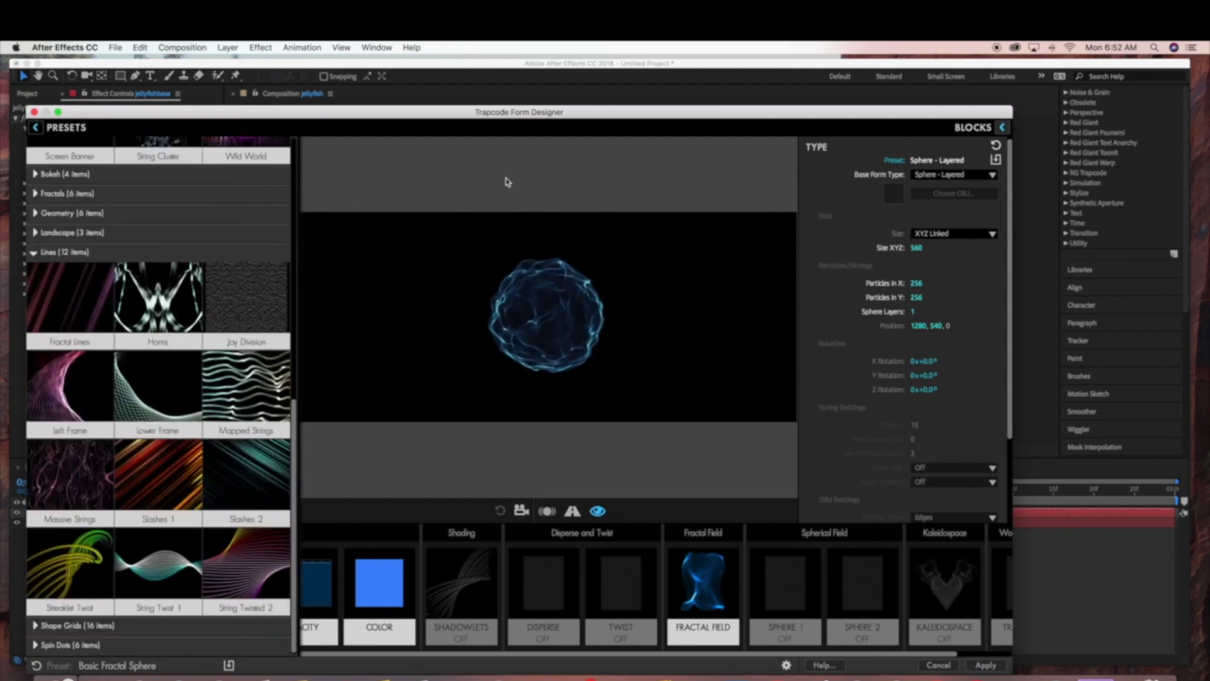
left_click(36, 127)
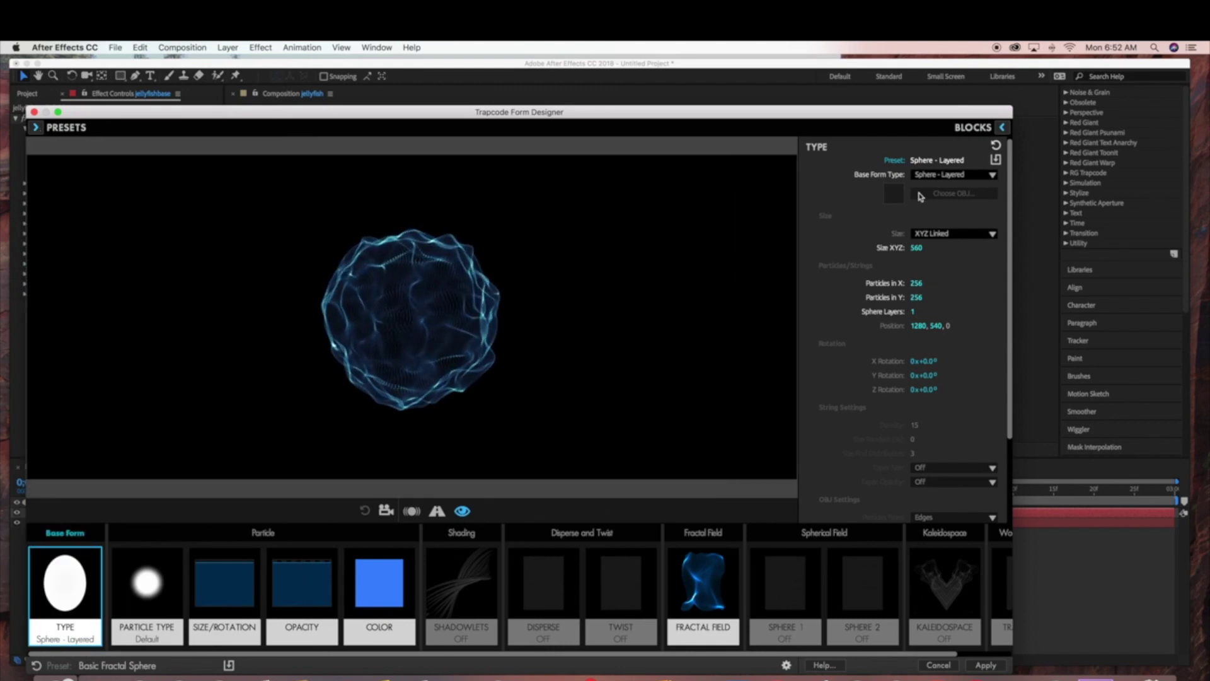
Change the base form type to OBJ Model and choose the Hemisphere geometry as its object.
left_click(988, 175)
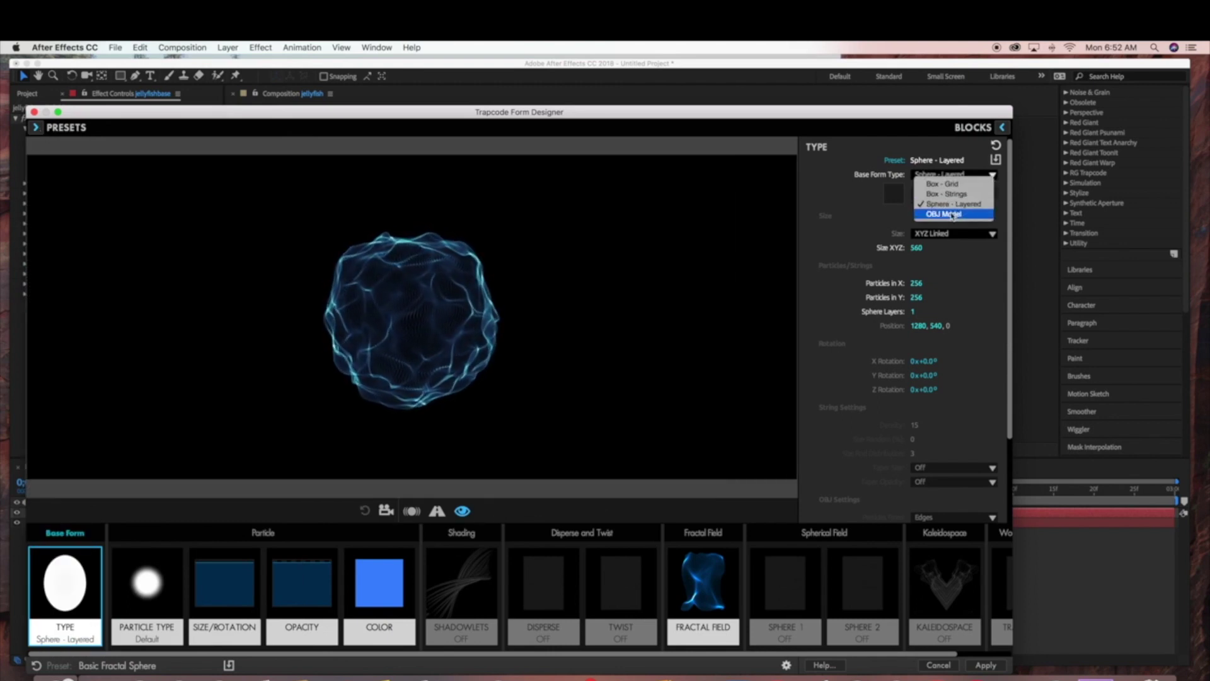
left_click(952, 214)
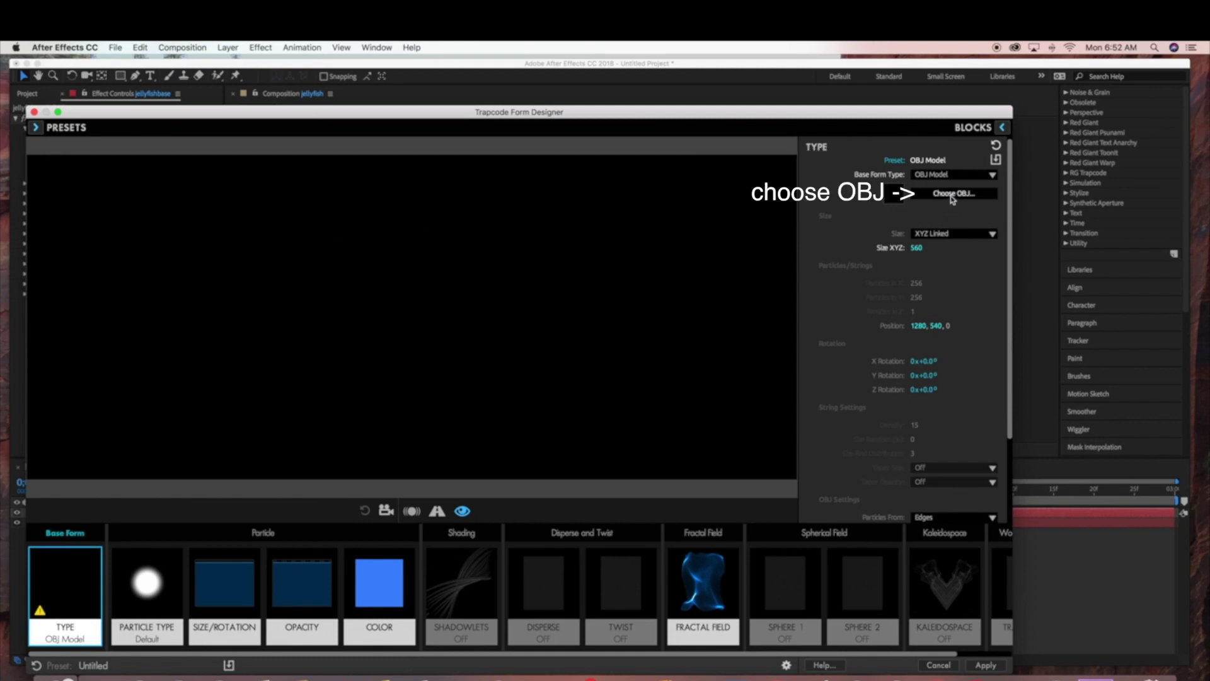
left_click(953, 196)
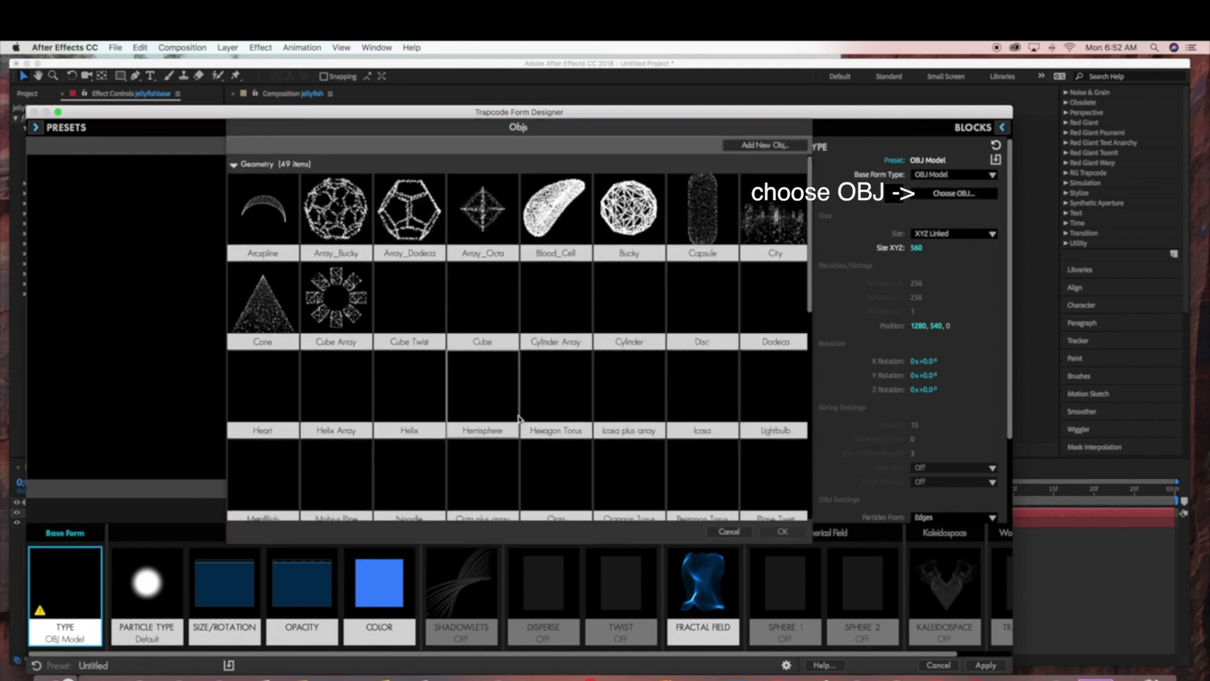
left_click(483, 405)
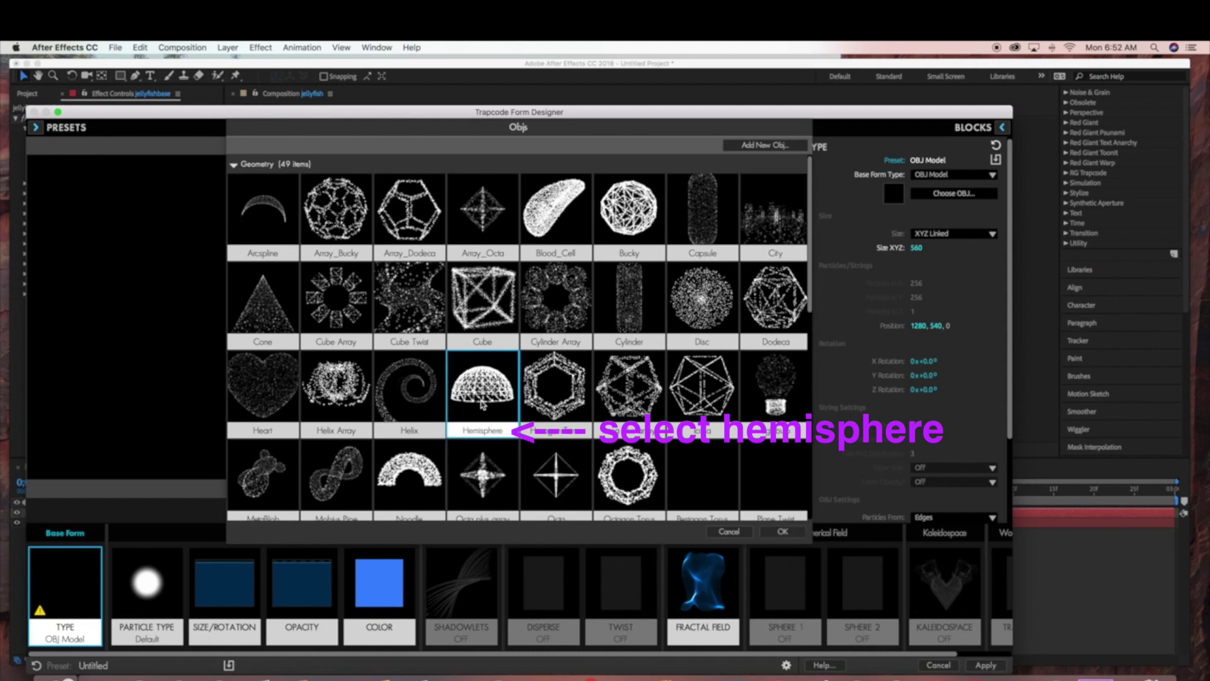
left_click(782, 534)
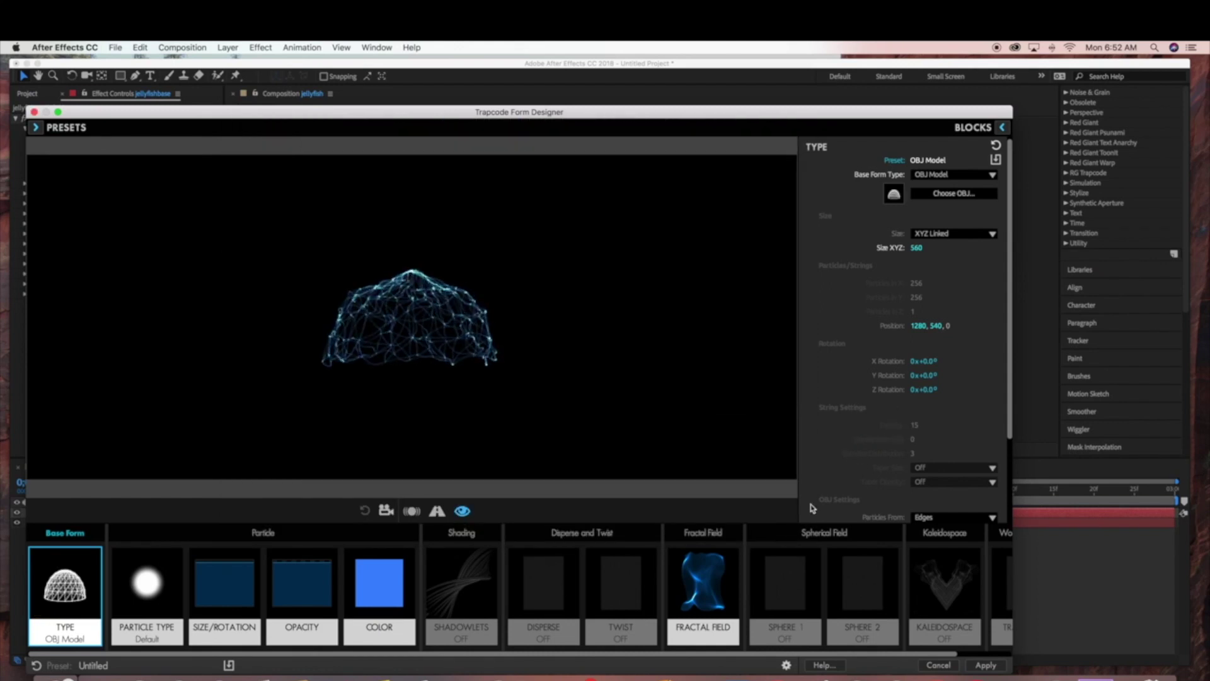
Switch the hemisphere's size to XYZ Individual and set Size X to 640, Size Y to 470 and Size Z to 600.
left_click(992, 236)
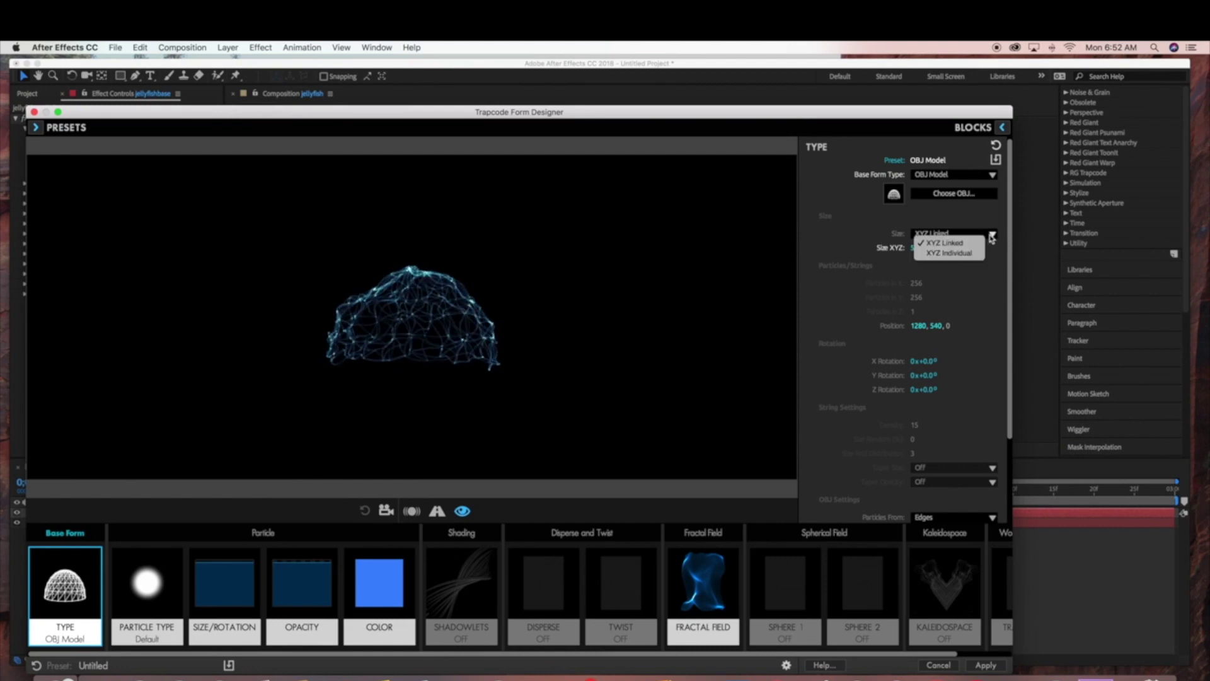
left_click(963, 253)
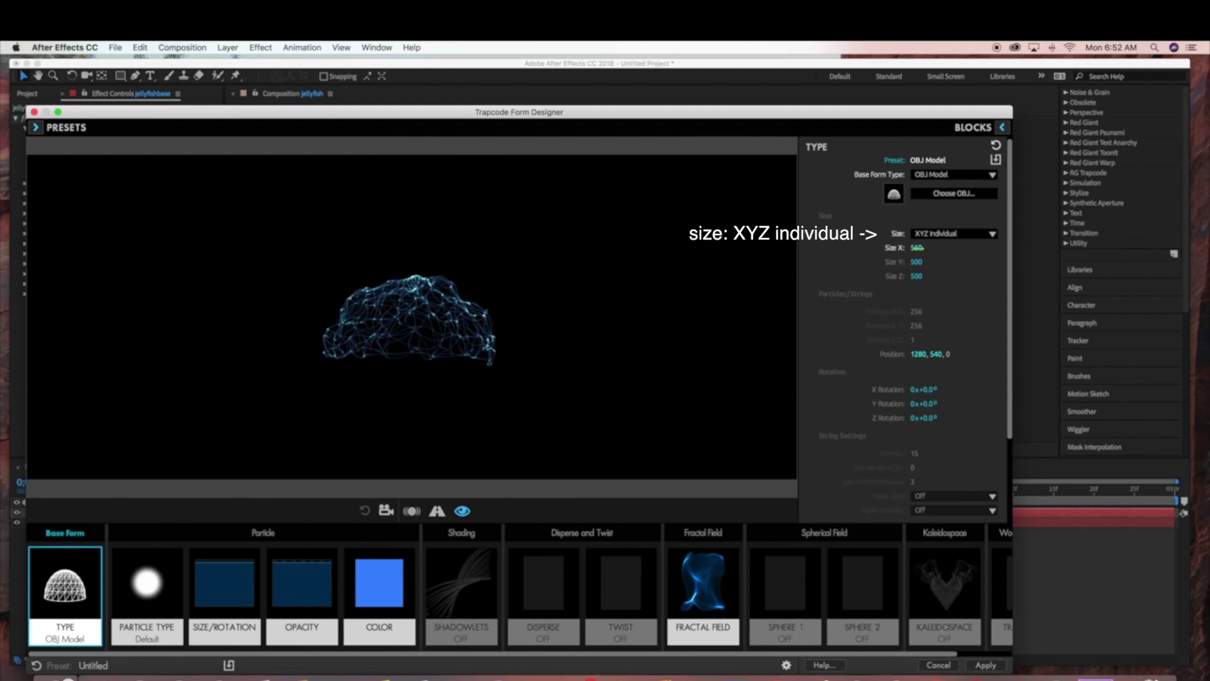
left_click(916, 248)
type("640")
key("Return")
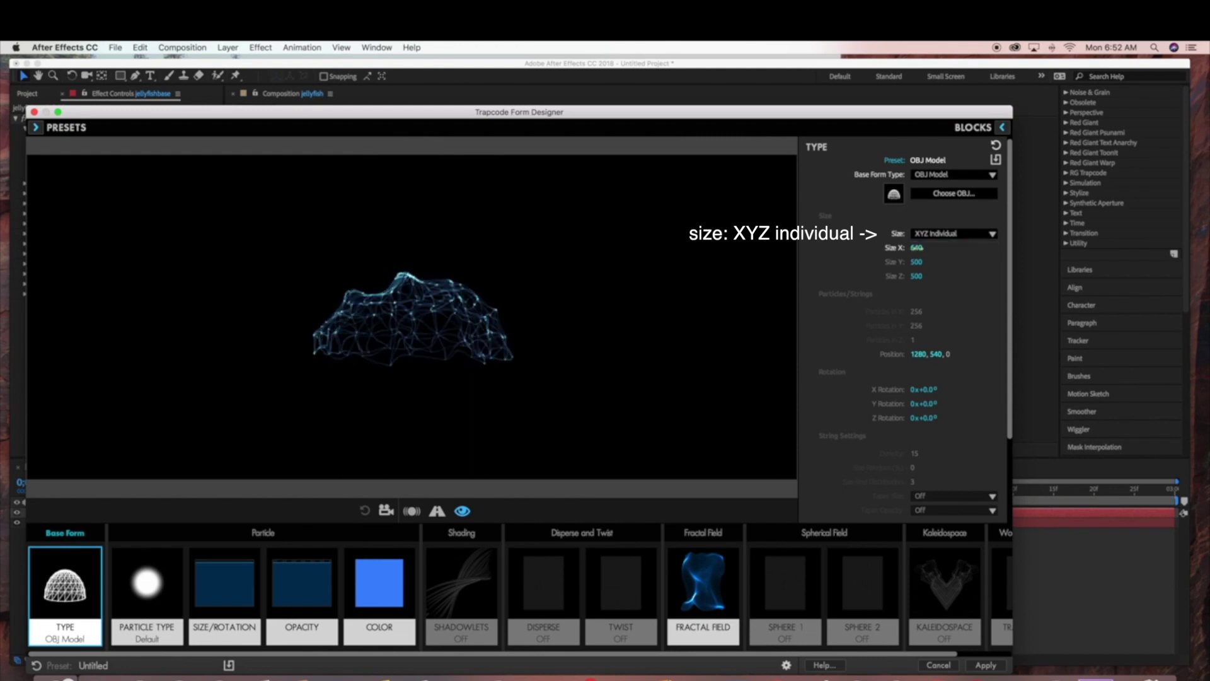
left_click(916, 261)
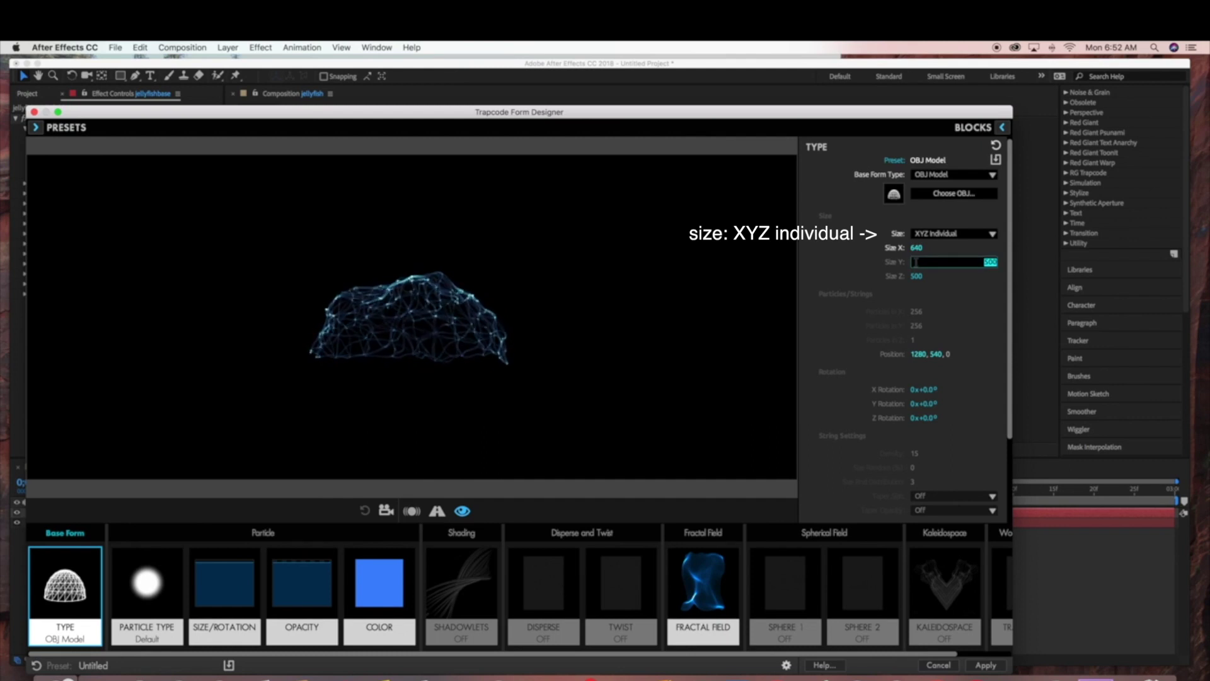
type("470")
key("Return")
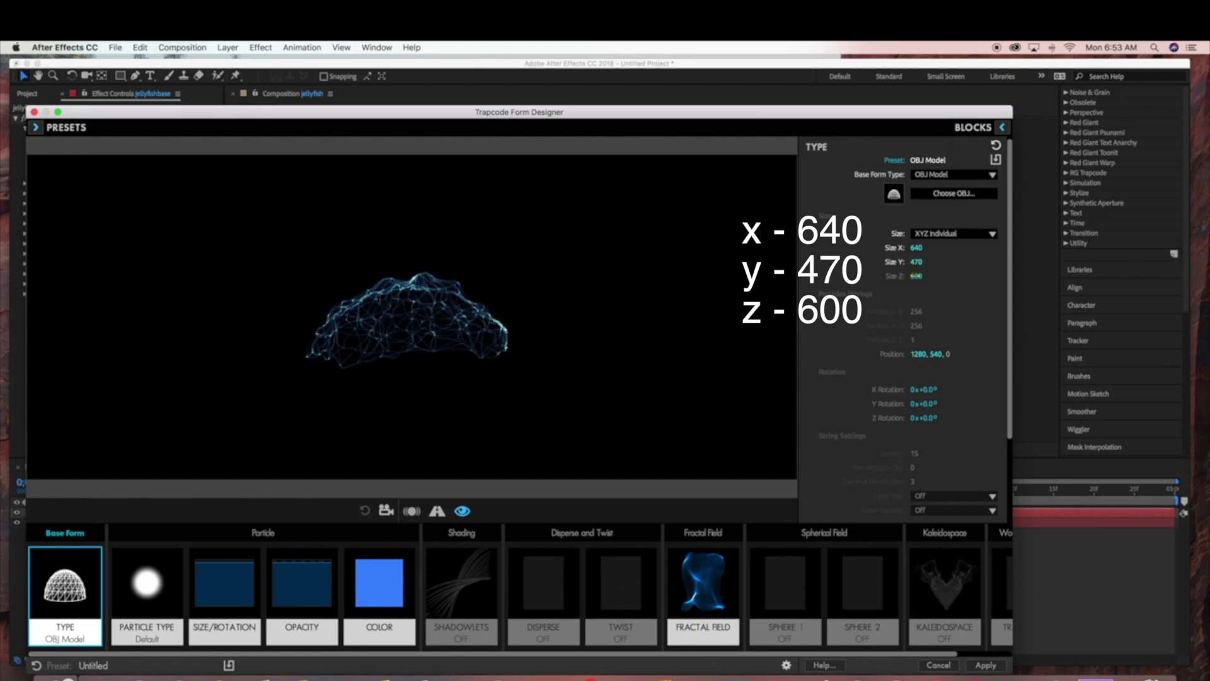
left_click(916, 276)
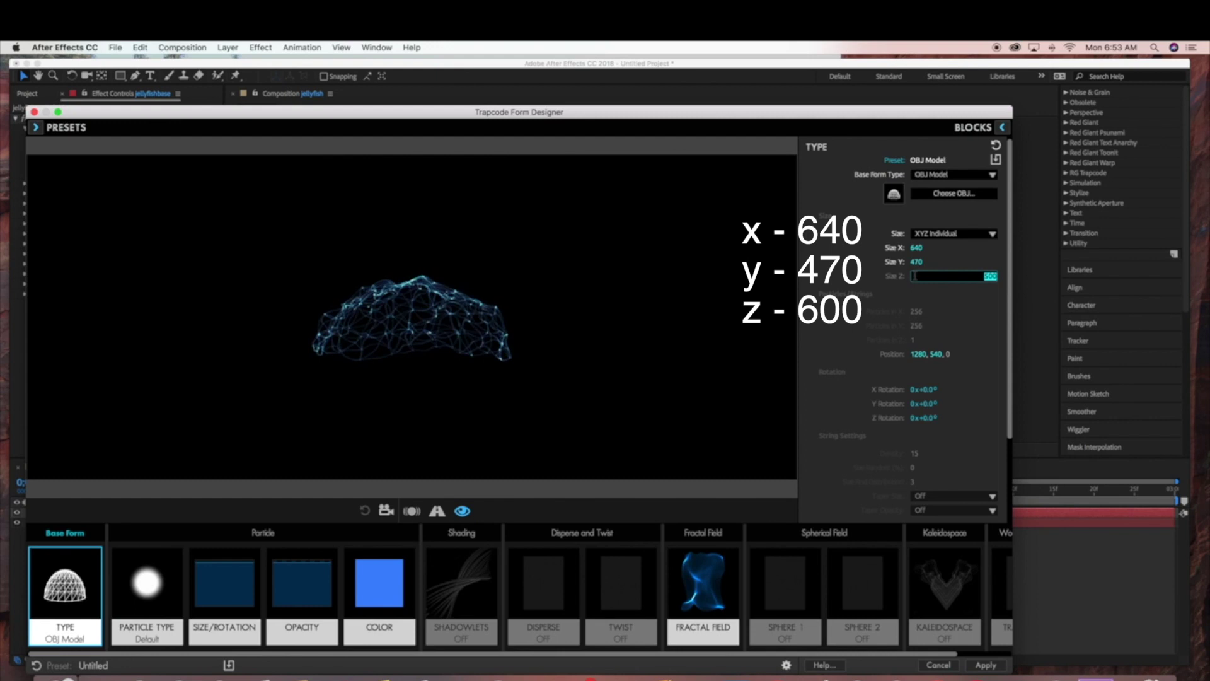
type("600")
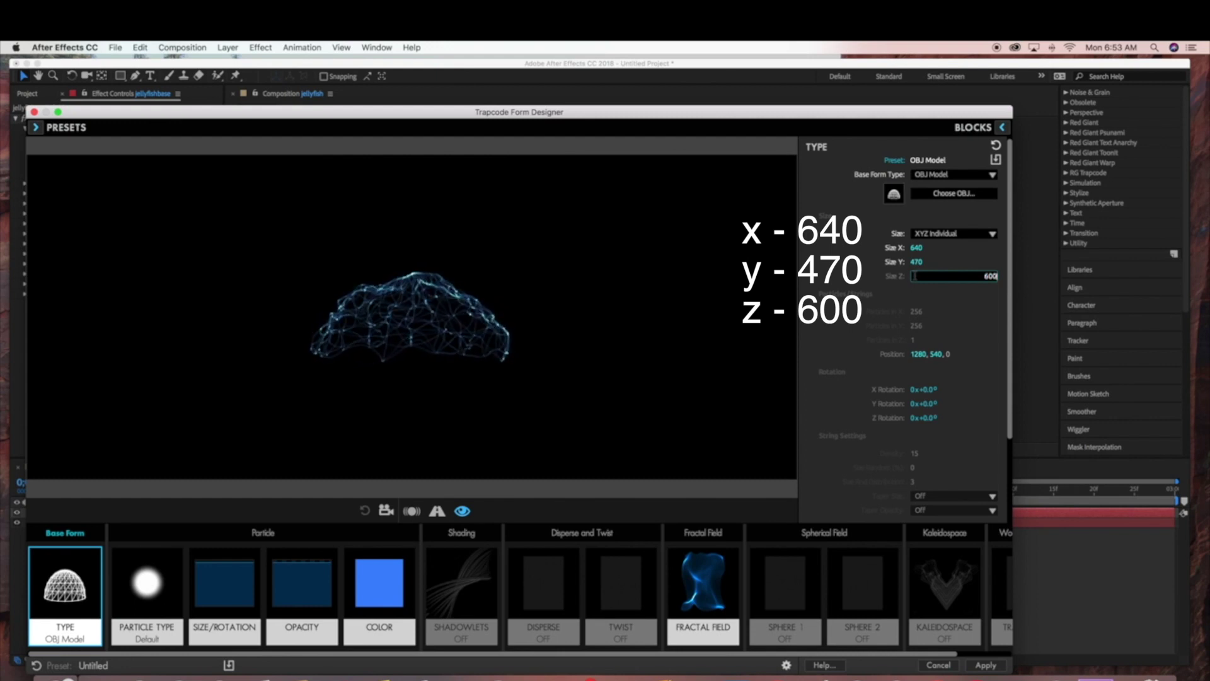
left_click(964, 312)
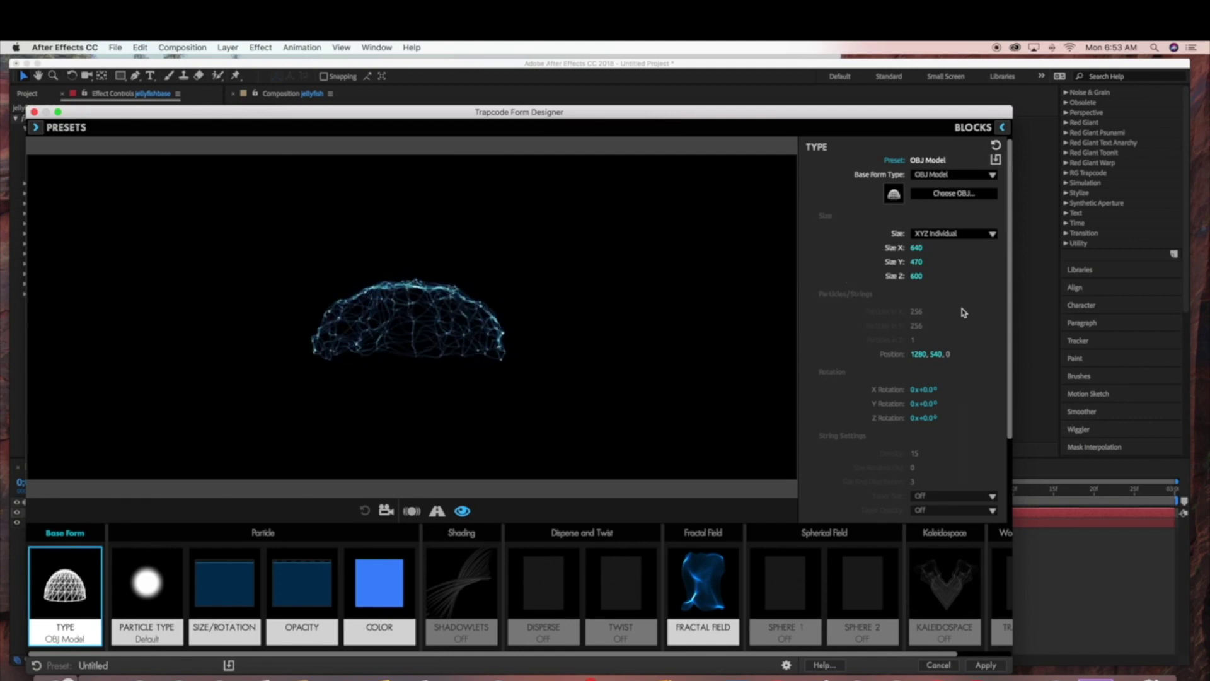
Change the particle type to Glow Sphere (No DOF), recolor the particles bright cyan, and apply the design to the layer.
left_click(154, 588)
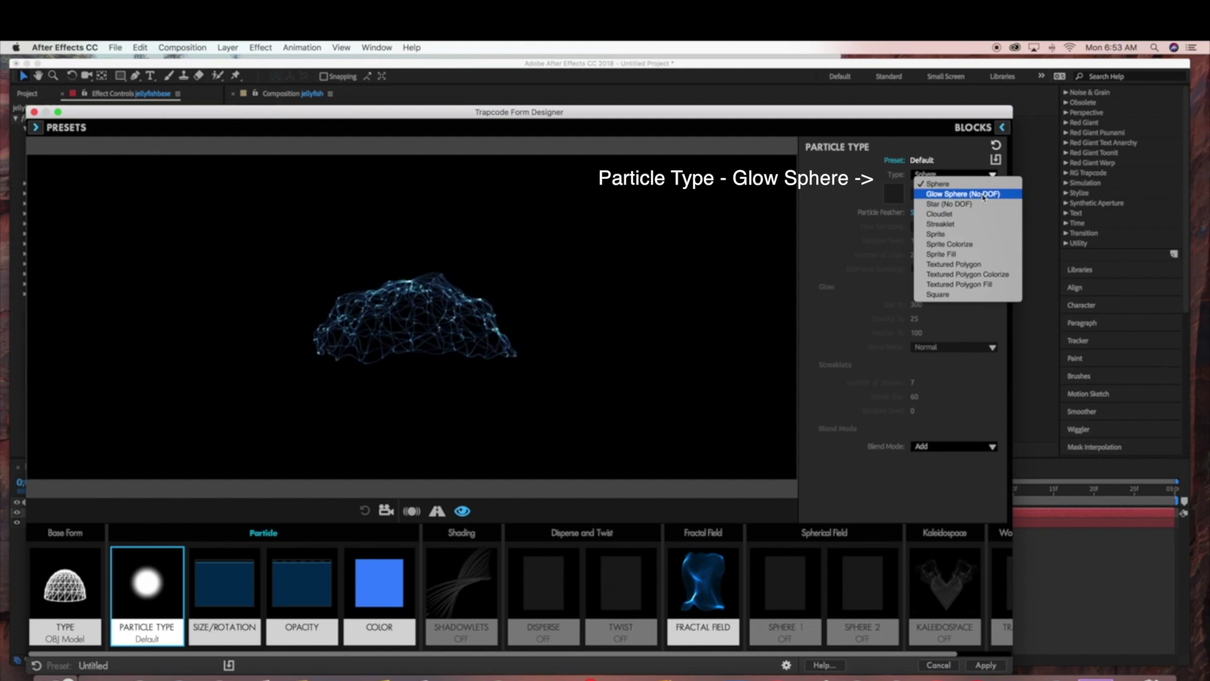
left_click(985, 197)
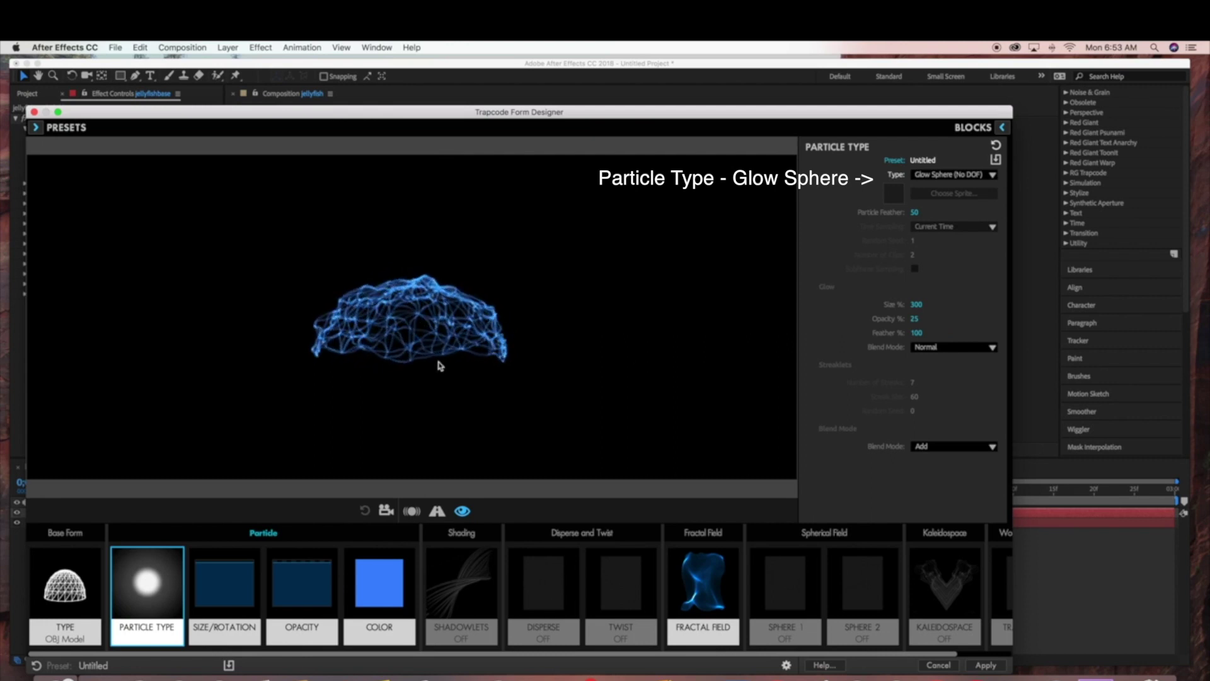
left_click(364, 584)
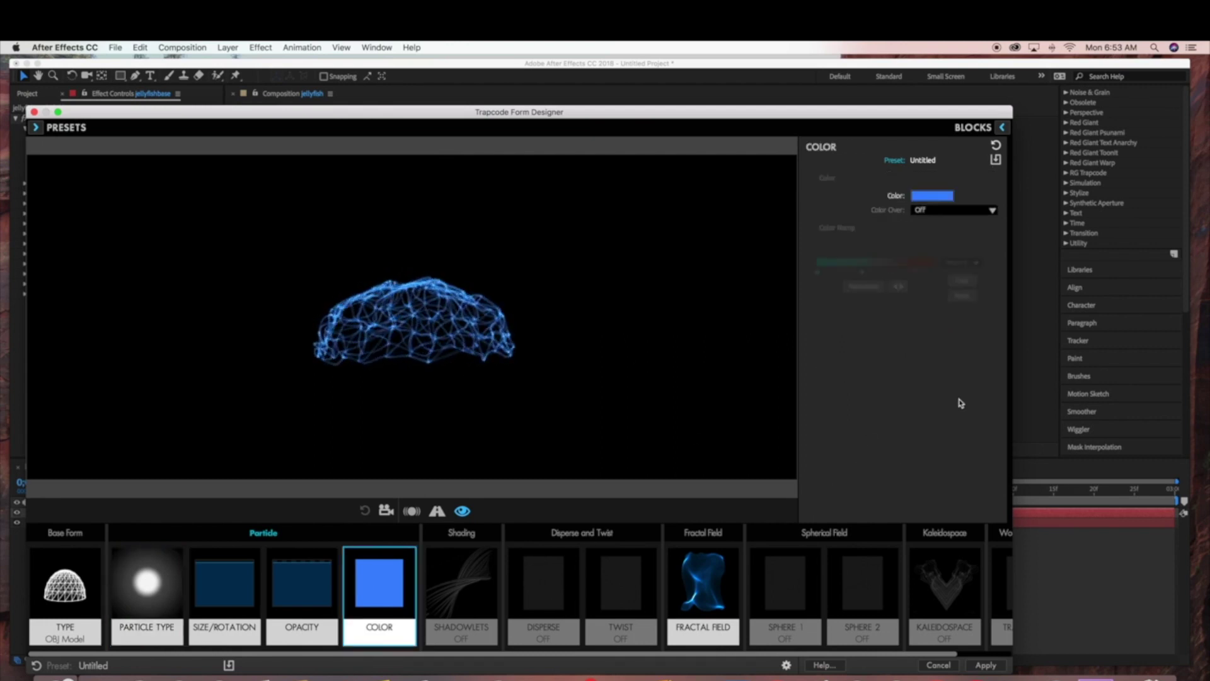
left_click(941, 200)
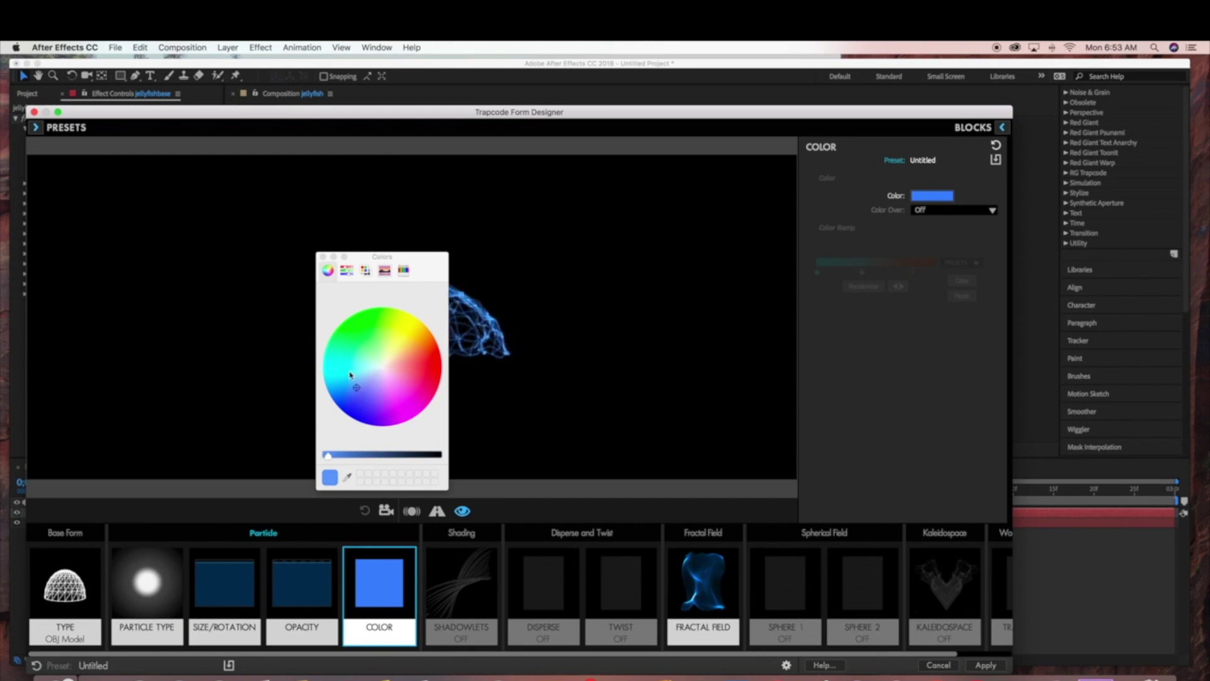
left_click(340, 374)
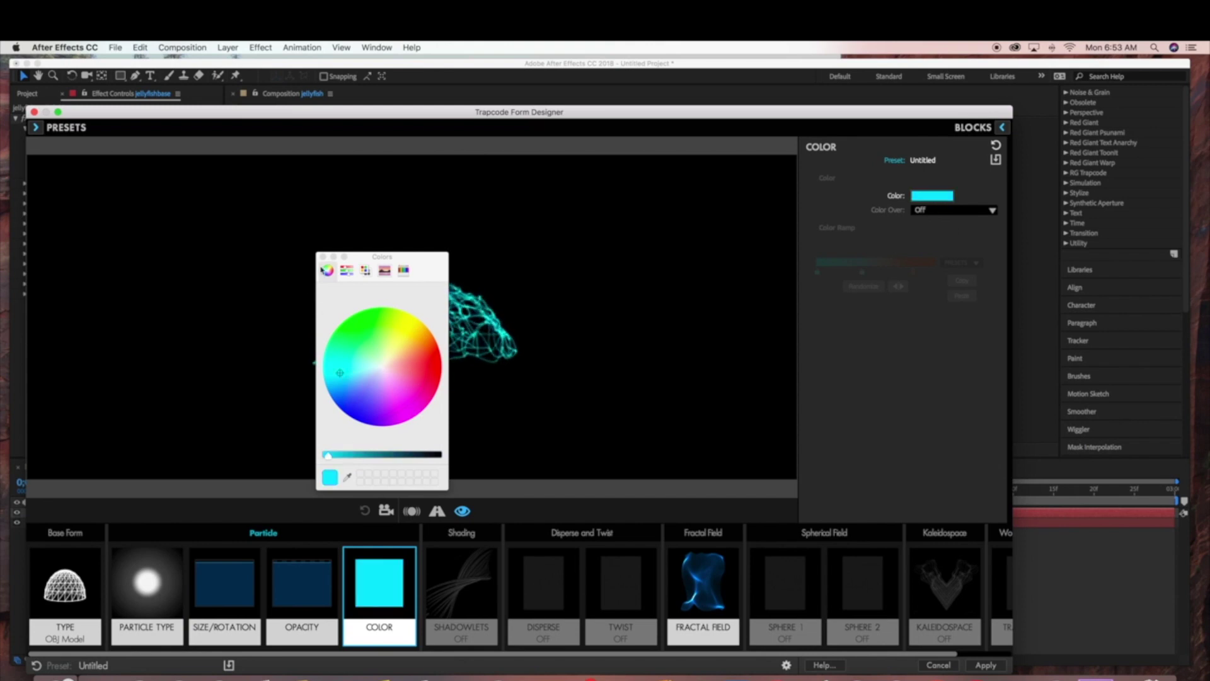
left_click(324, 258)
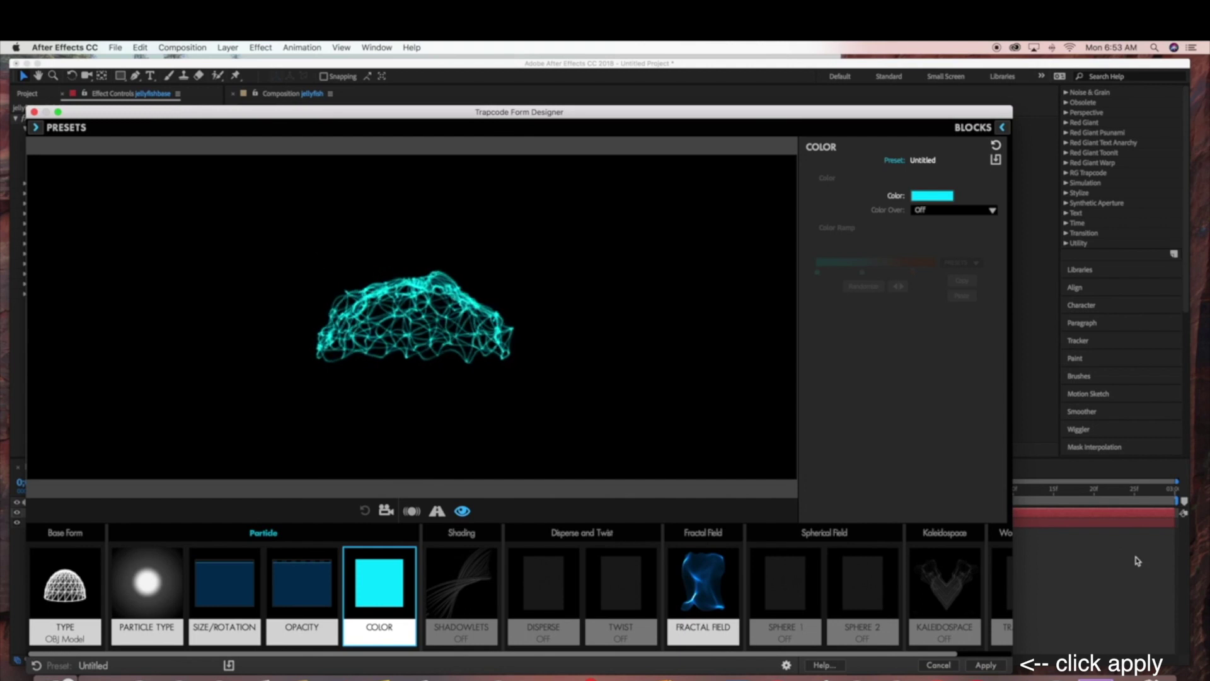
left_click(999, 665)
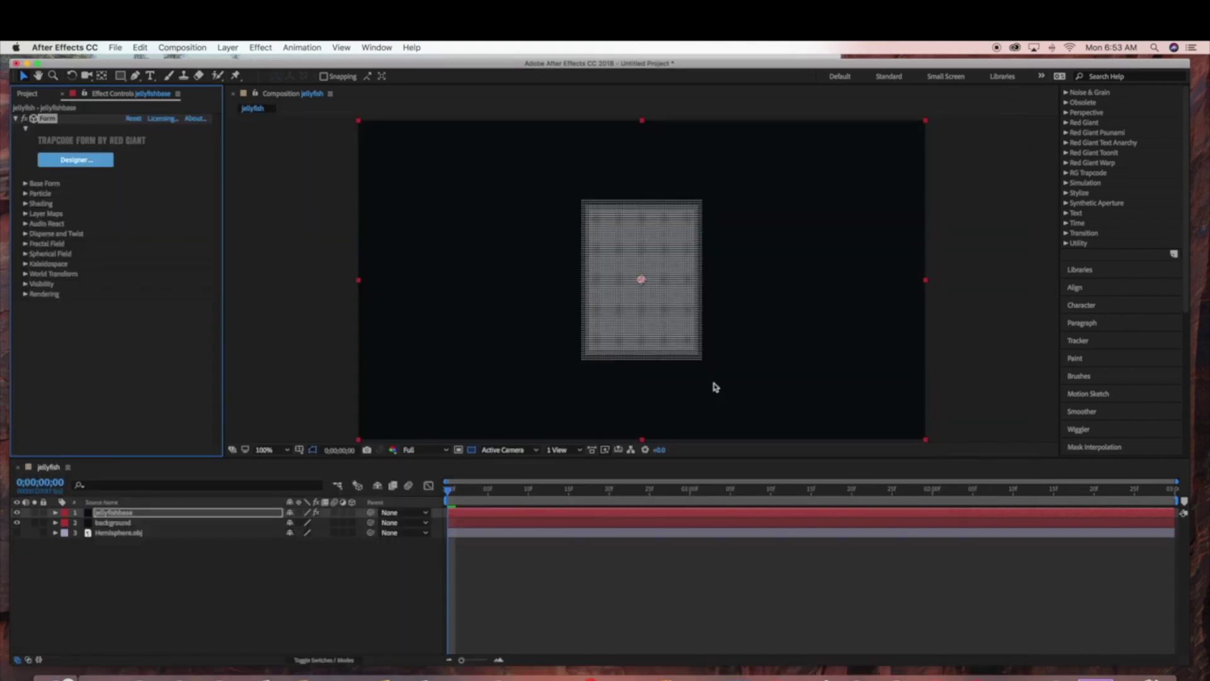
key("period")
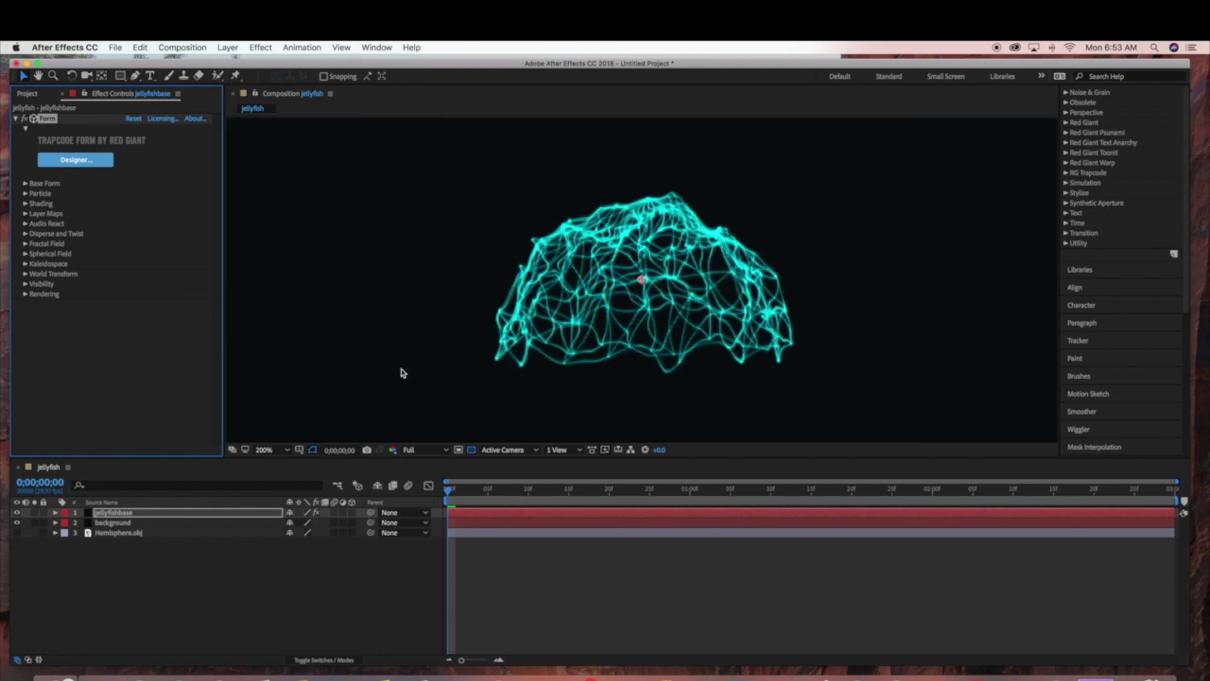
left_click(286, 612)
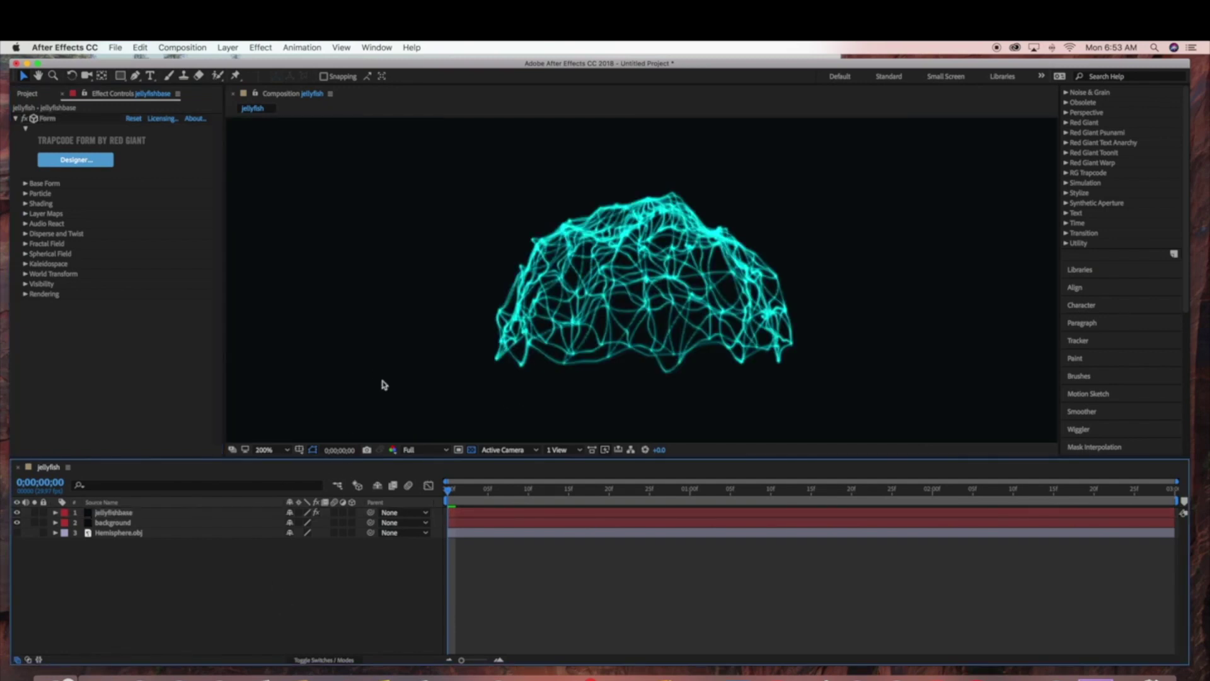
key("comma")
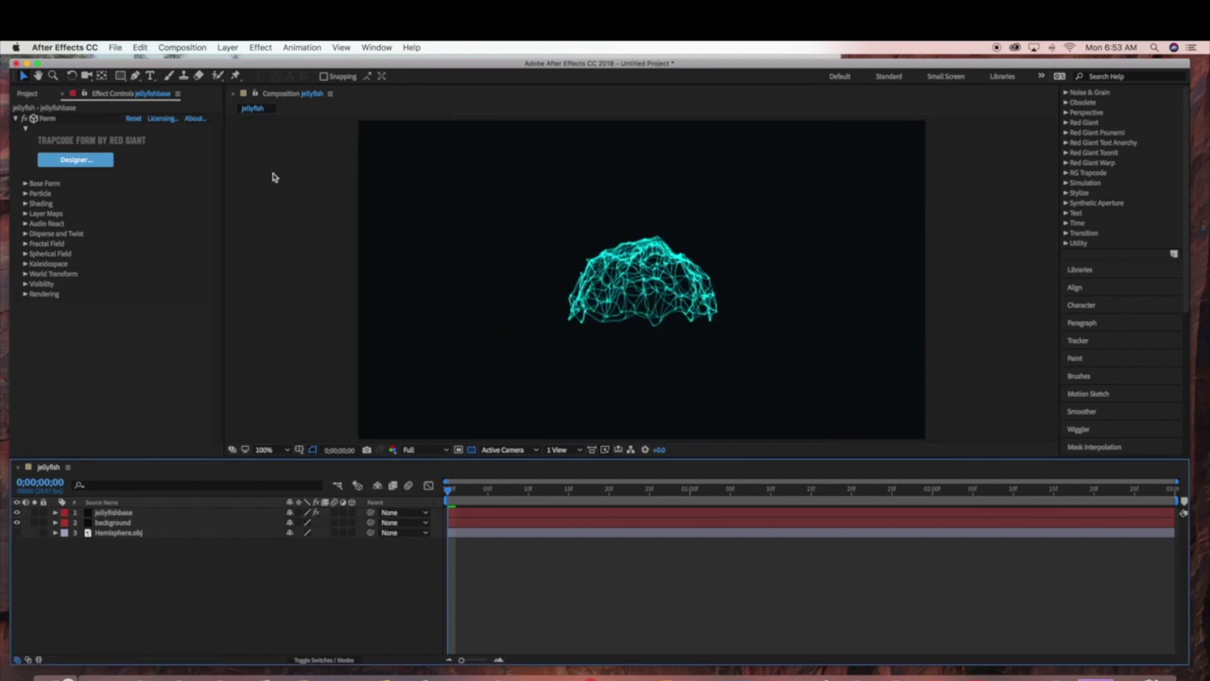
Add a new 1920 x 1080 dark solid named jellyfisharms above the jellyfishbase layer.
left_click(228, 48)
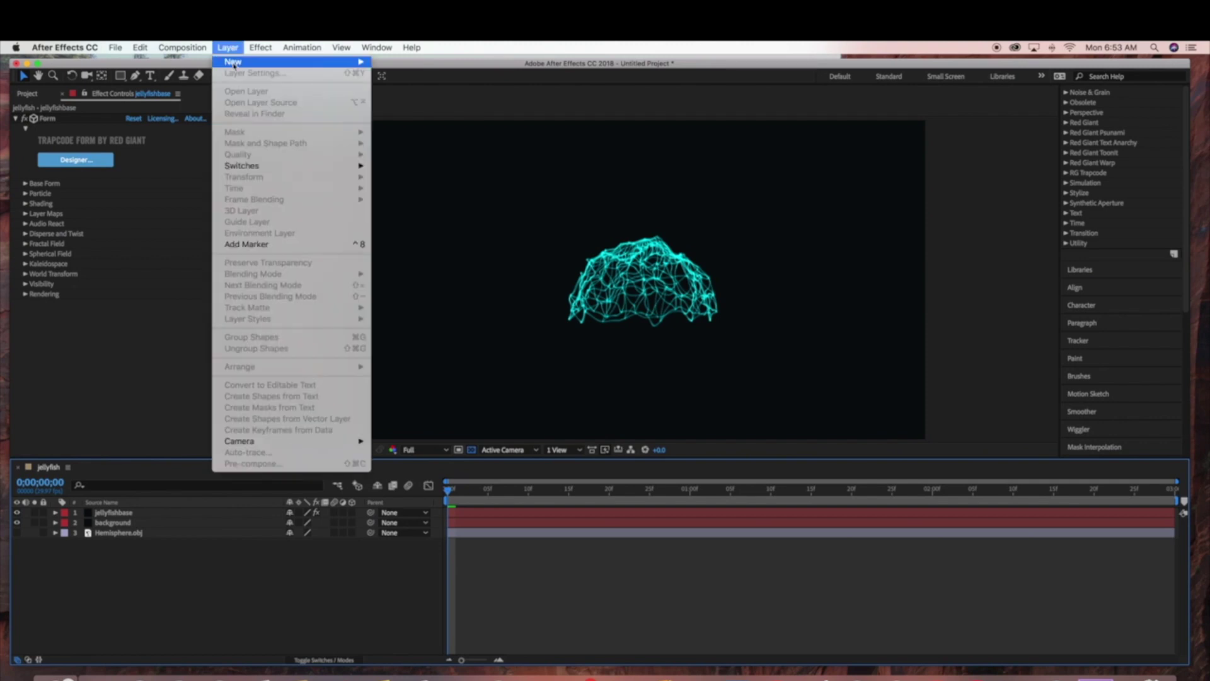
mouse_move(237, 63)
left_click(396, 77)
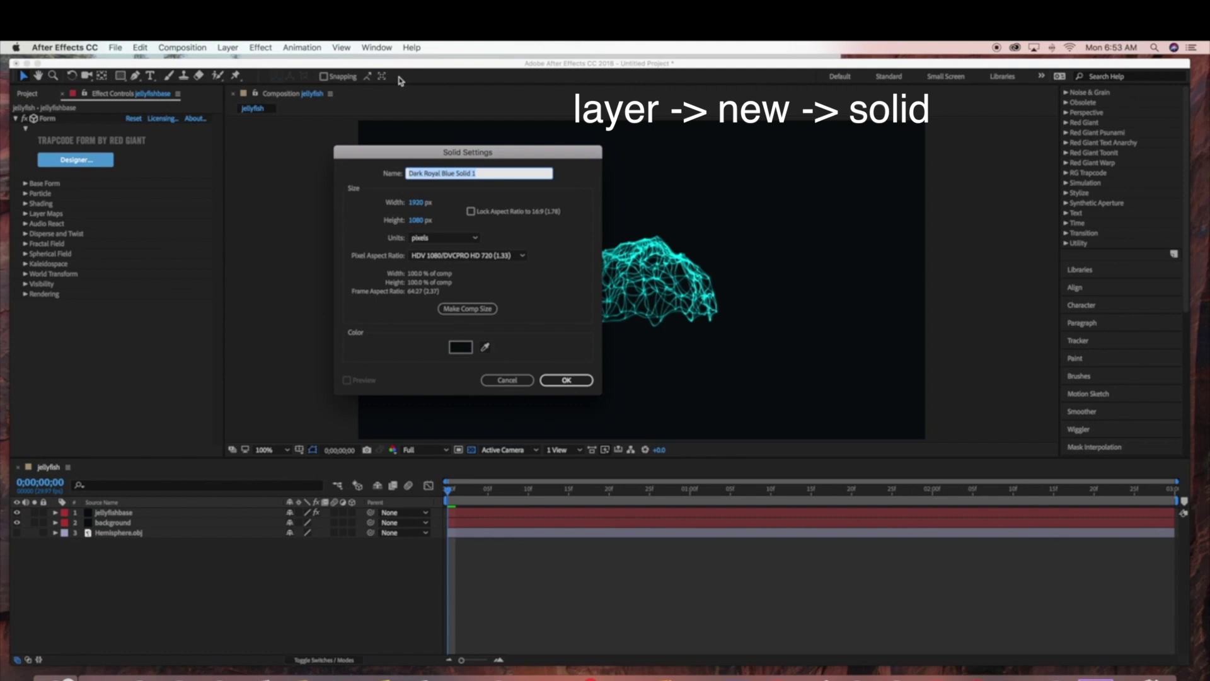
type("jellyfisharms")
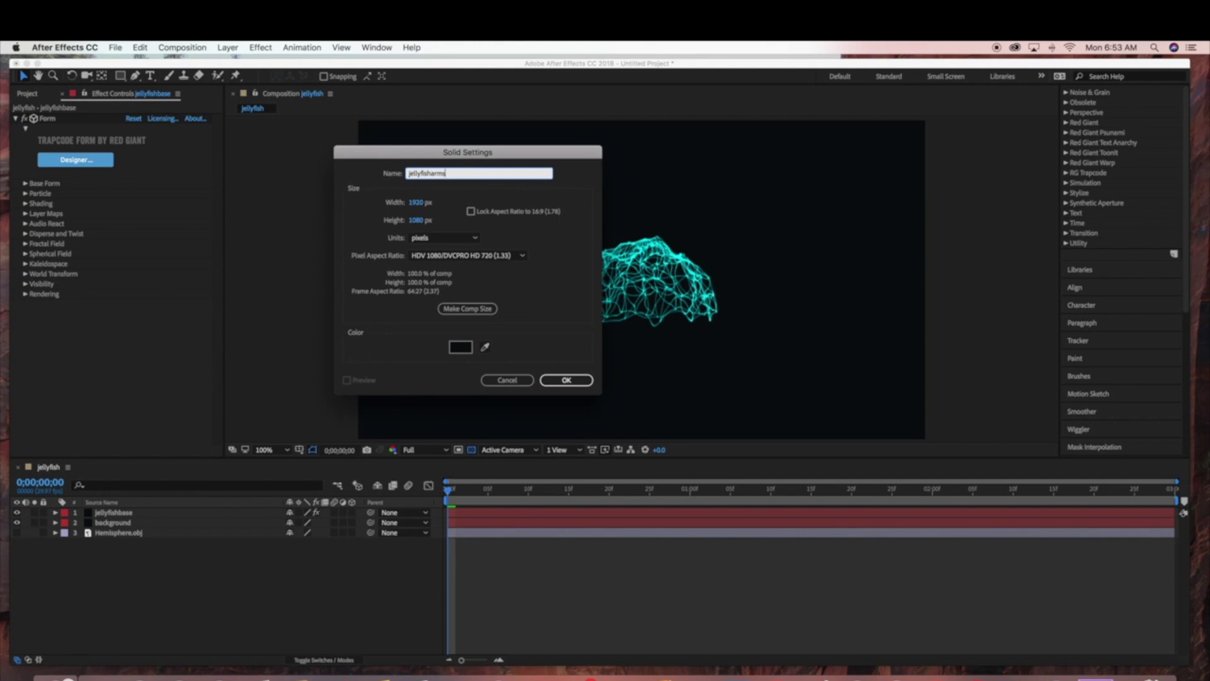
left_click(566, 380)
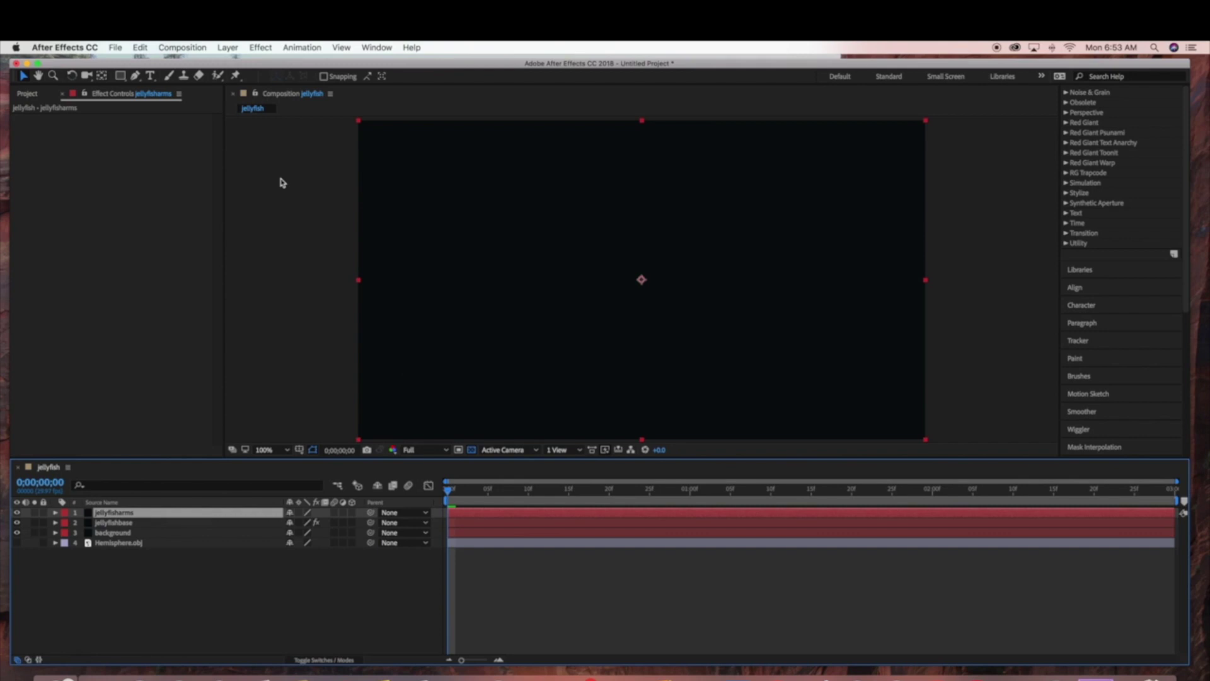
Apply the RG Trapcode Mir effect to the jellyfisharms layer.
left_click(258, 47)
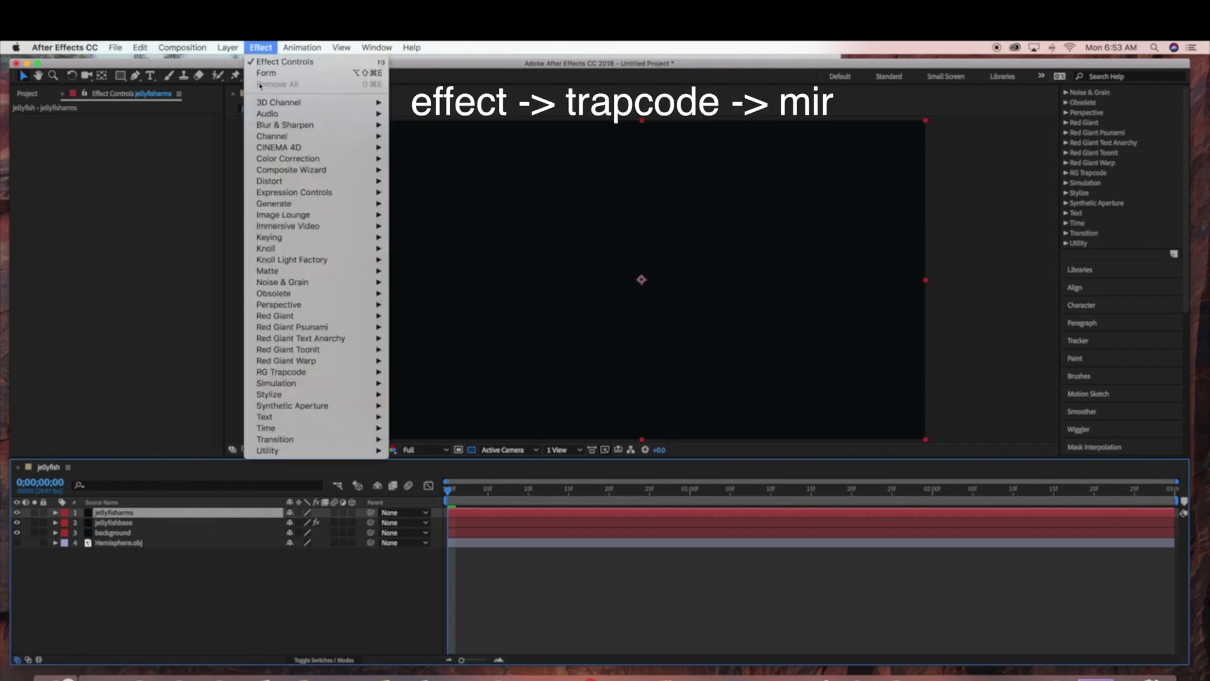
mouse_move(353, 372)
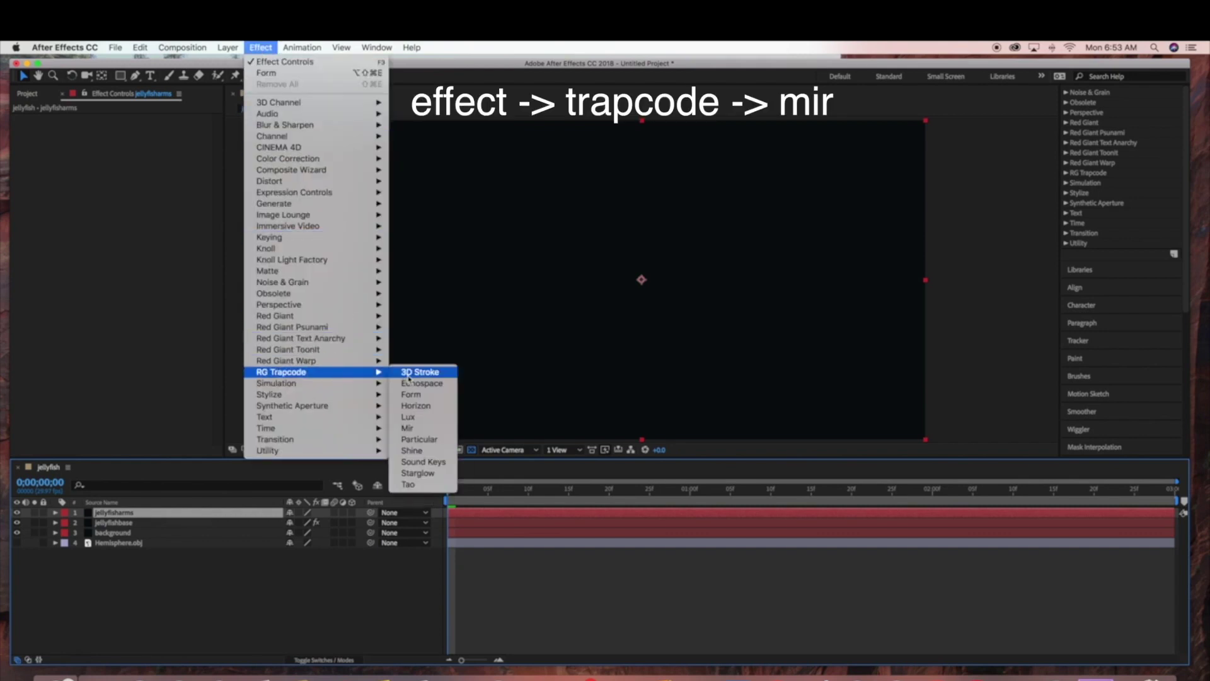
left_click(408, 428)
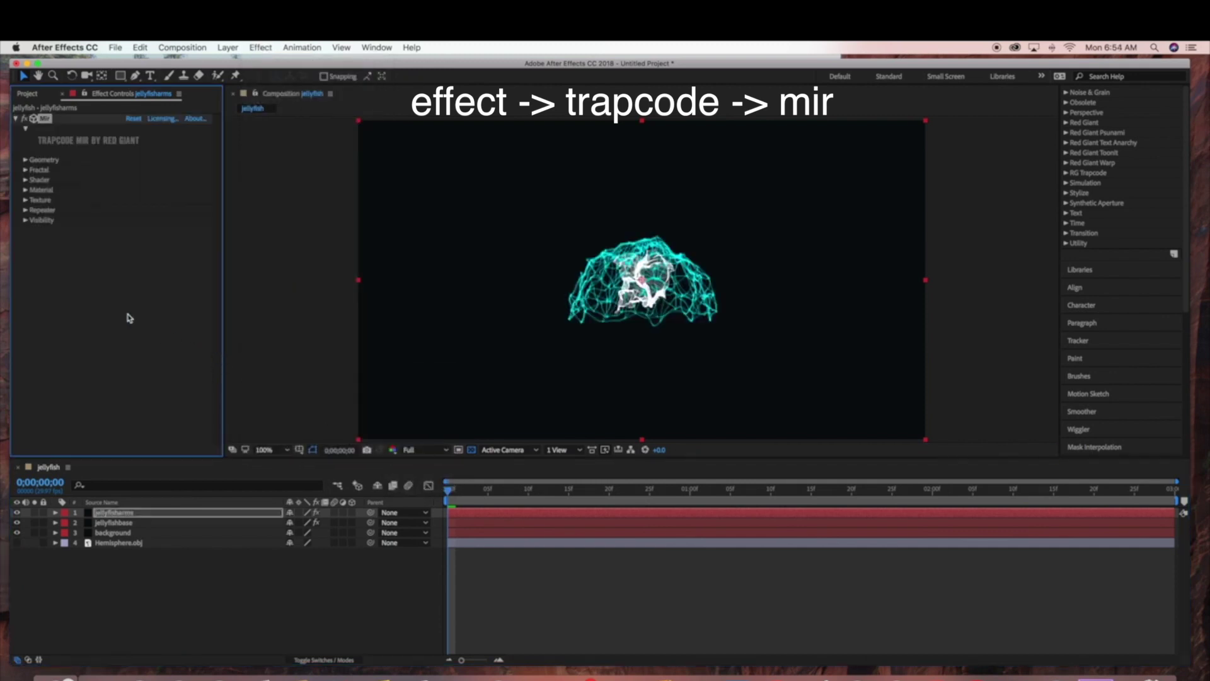
In Mir's Geometry settings, set Position Z to 10, Rotate X to 176 and Rotate Y to 43.
left_click(26, 161)
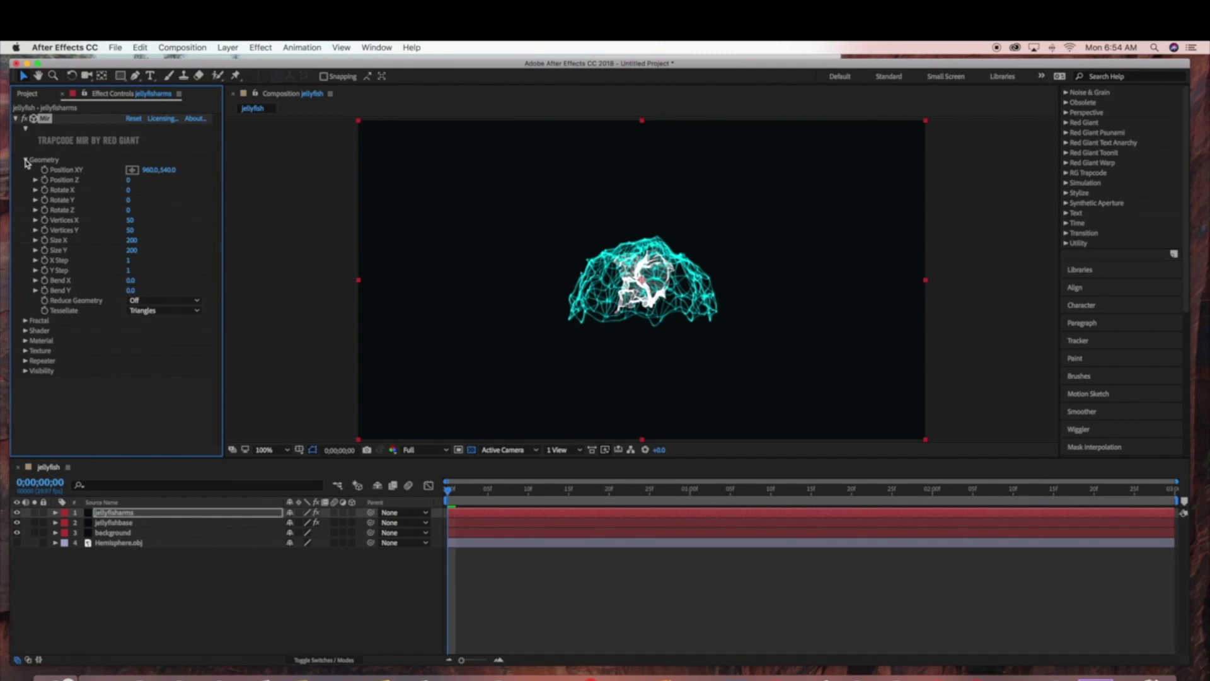
left_click(128, 181)
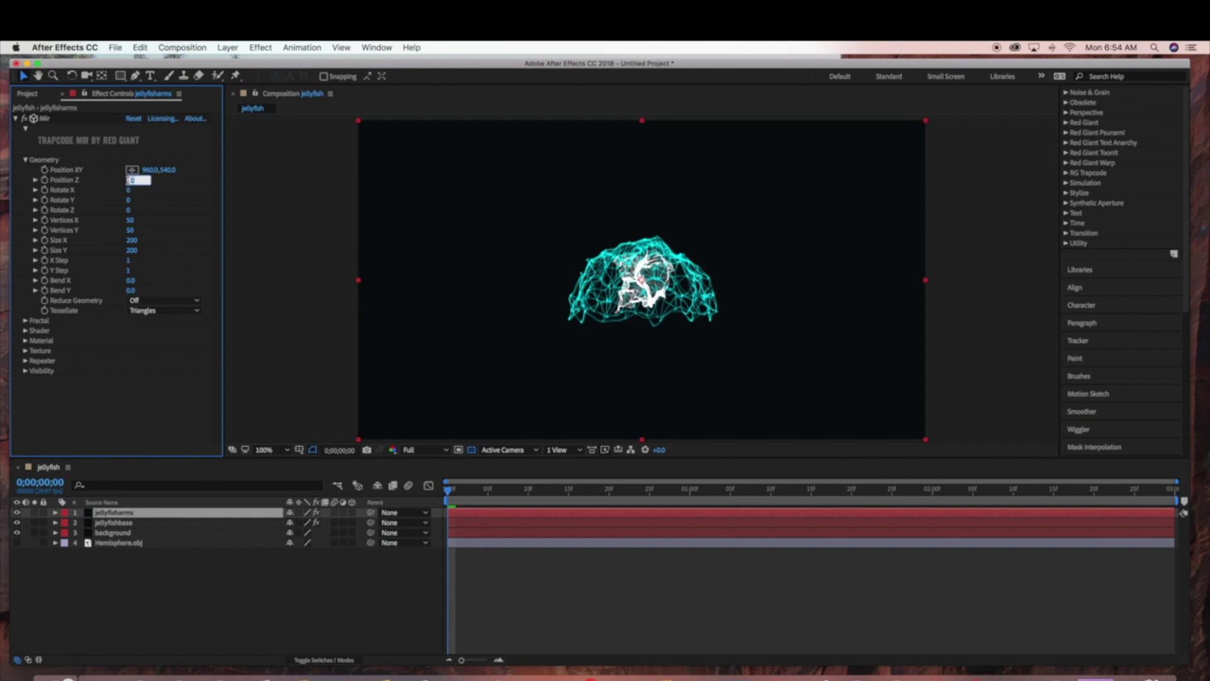
type("10")
key("Return")
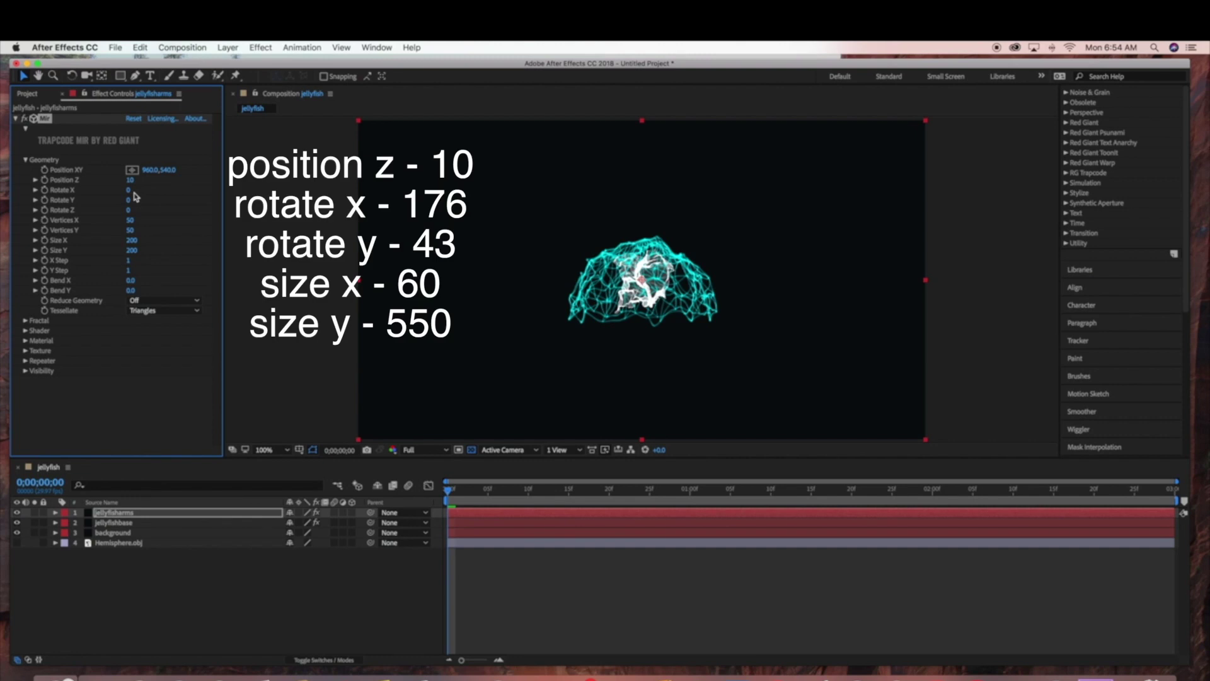
left_click(128, 190)
key("Return")
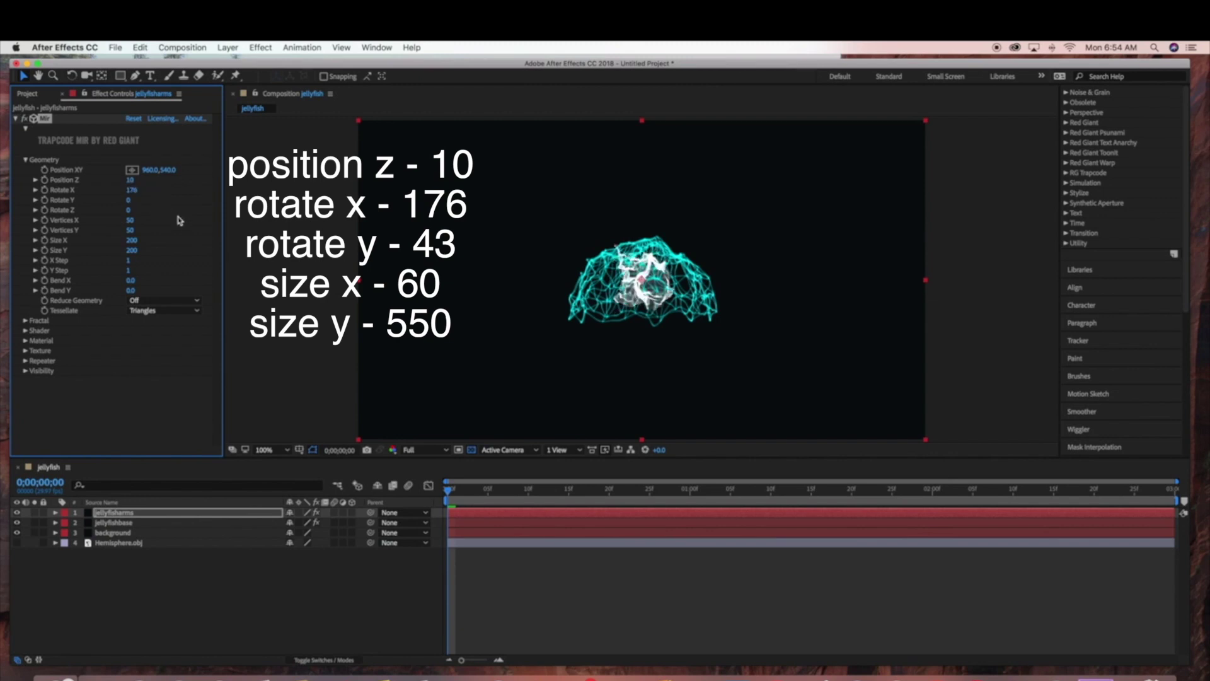
left_click(129, 200)
left_click(128, 200)
key("Return")
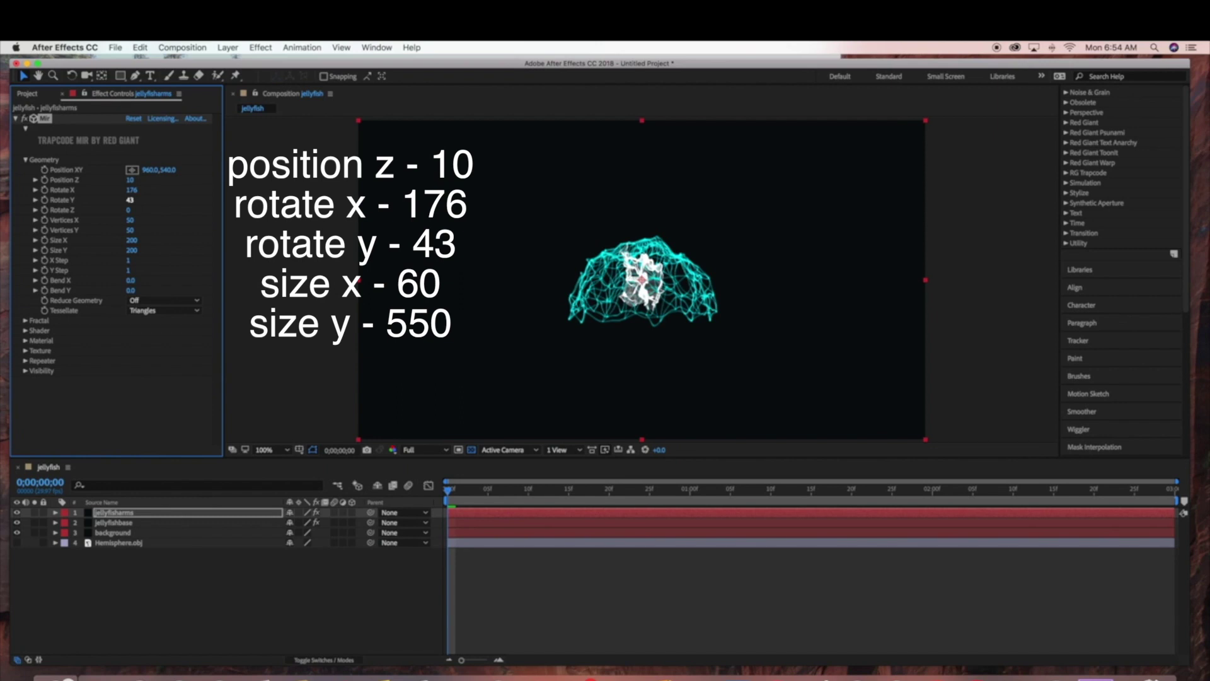
Set the Mir geometry's Size X to 60 and Size Y to 550 to form a long, narrow arm.
left_click(132, 242)
type("60")
key("Return")
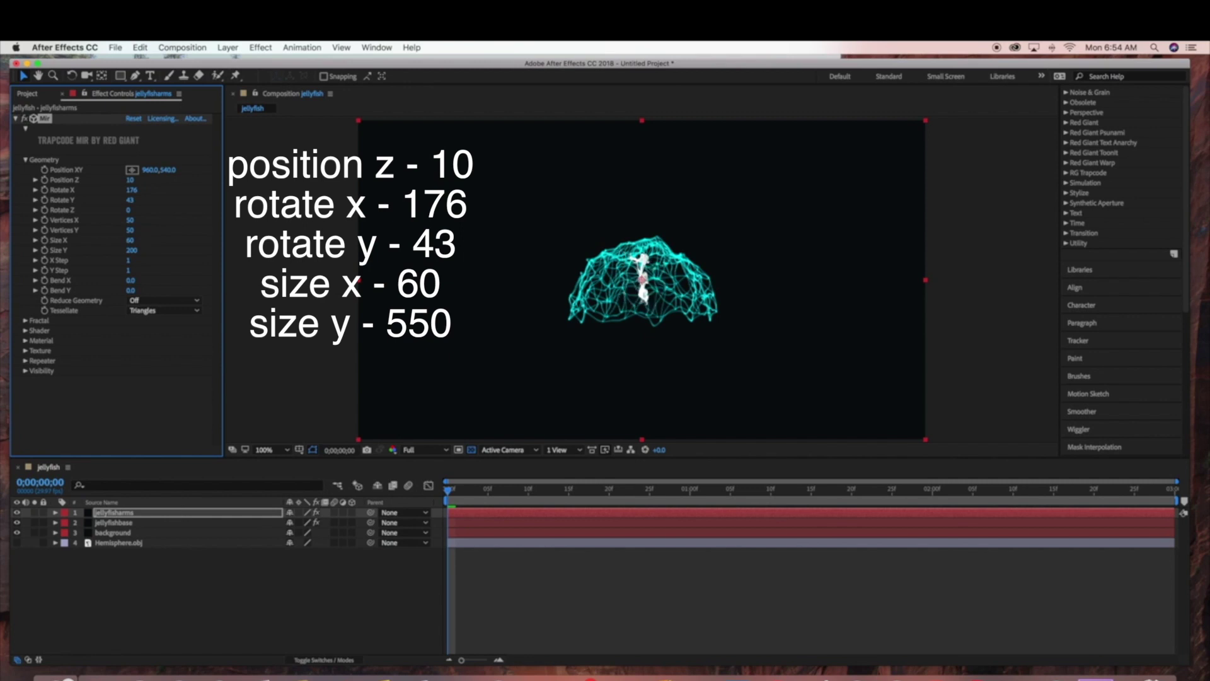
left_click(133, 252)
type("550")
key("Return")
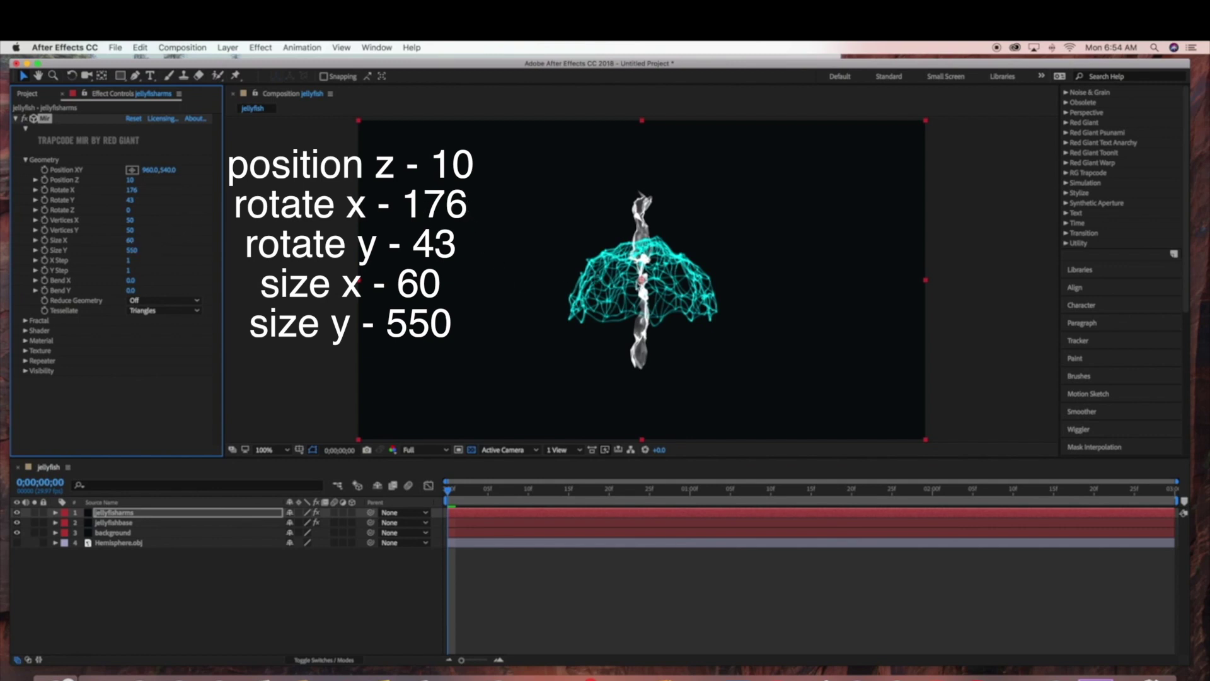
Move the Mir arm down to hang beneath the dome at about 922, 742, and collapse its Geometry settings.
left_click_drag(642, 279, 631, 339)
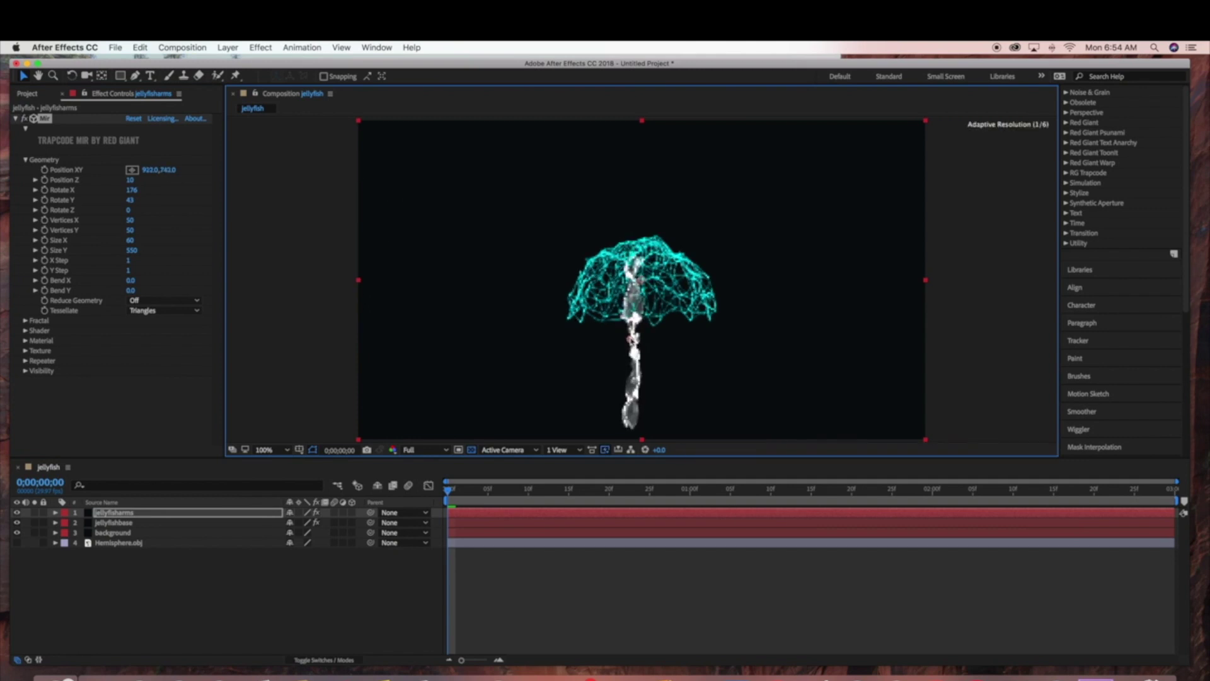
left_click(26, 161)
left_click(26, 129)
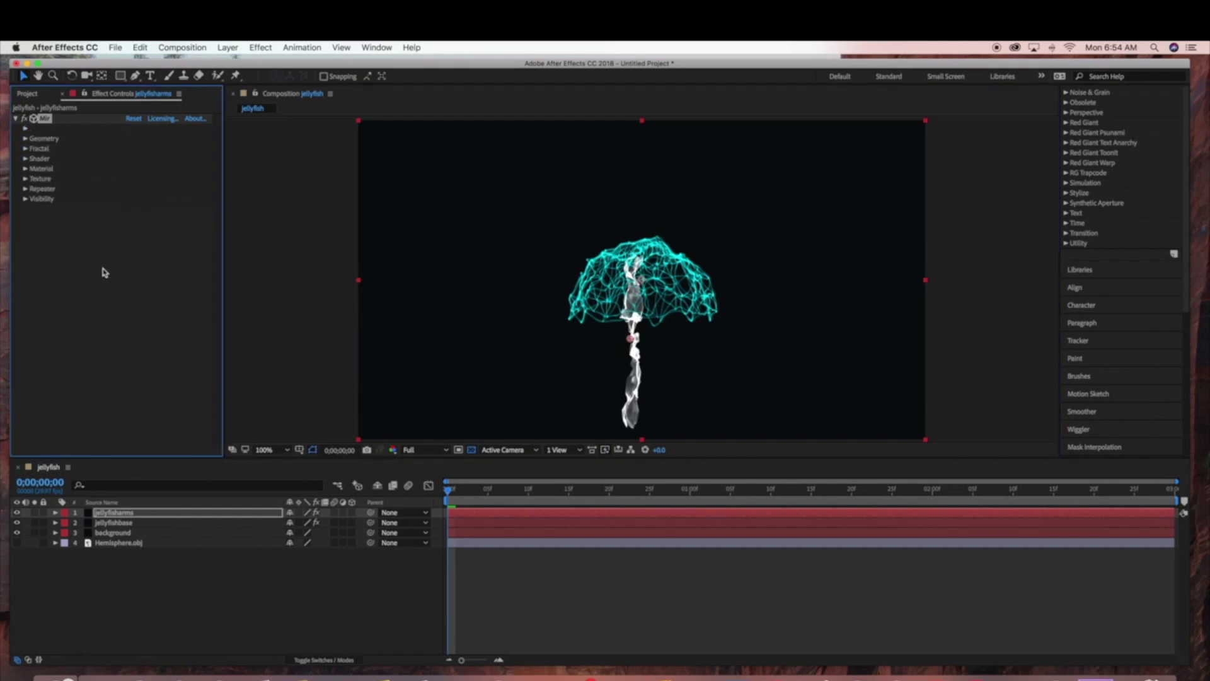
Set the jellyfisharms layer's opacity to 70% and scale the layer down to about two thirds around its centre.
left_click(56, 513)
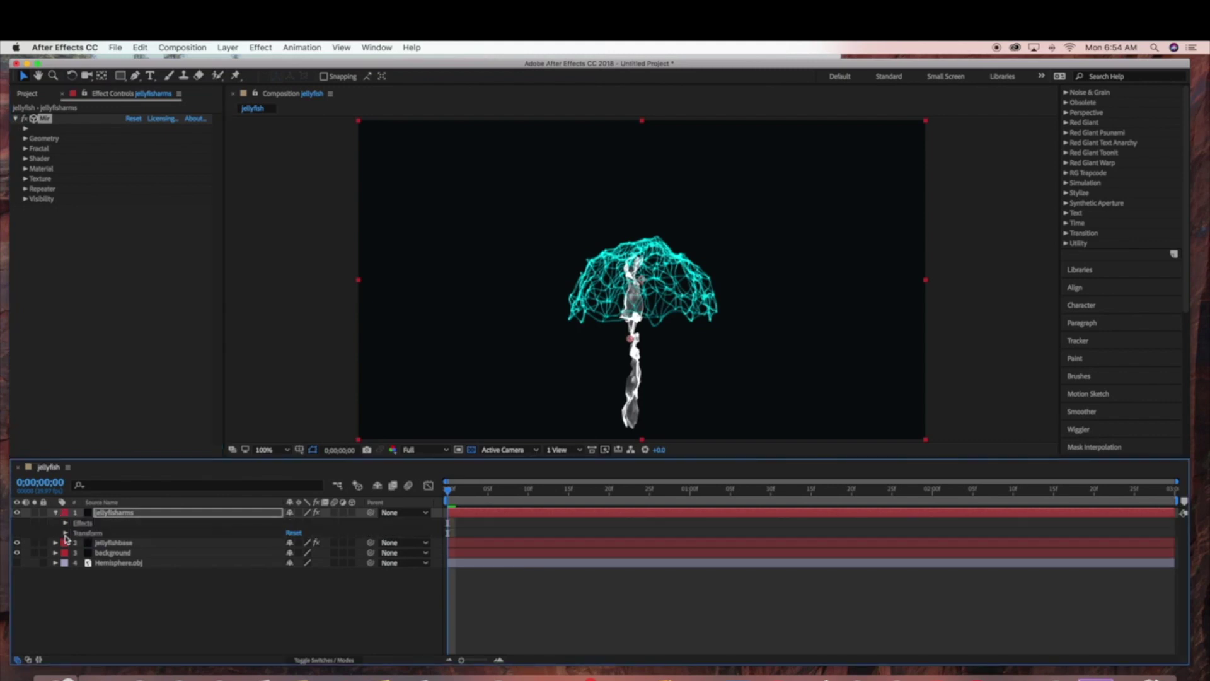
left_click(66, 534)
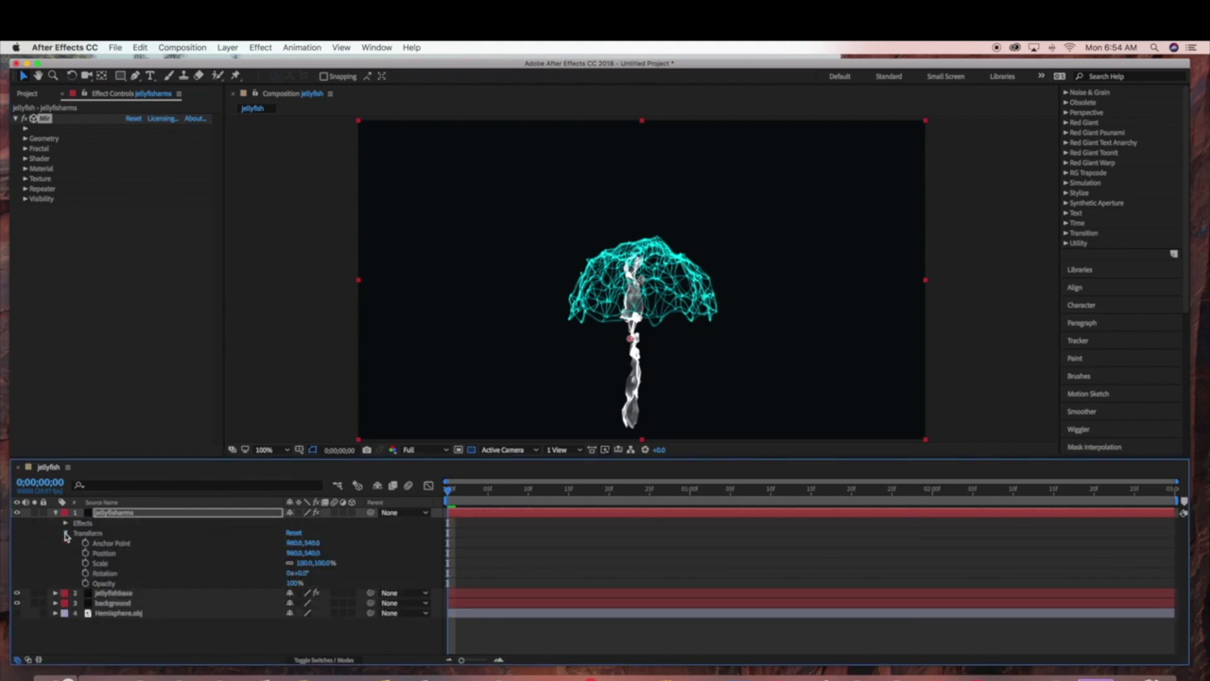
left_click(295, 583)
type("70")
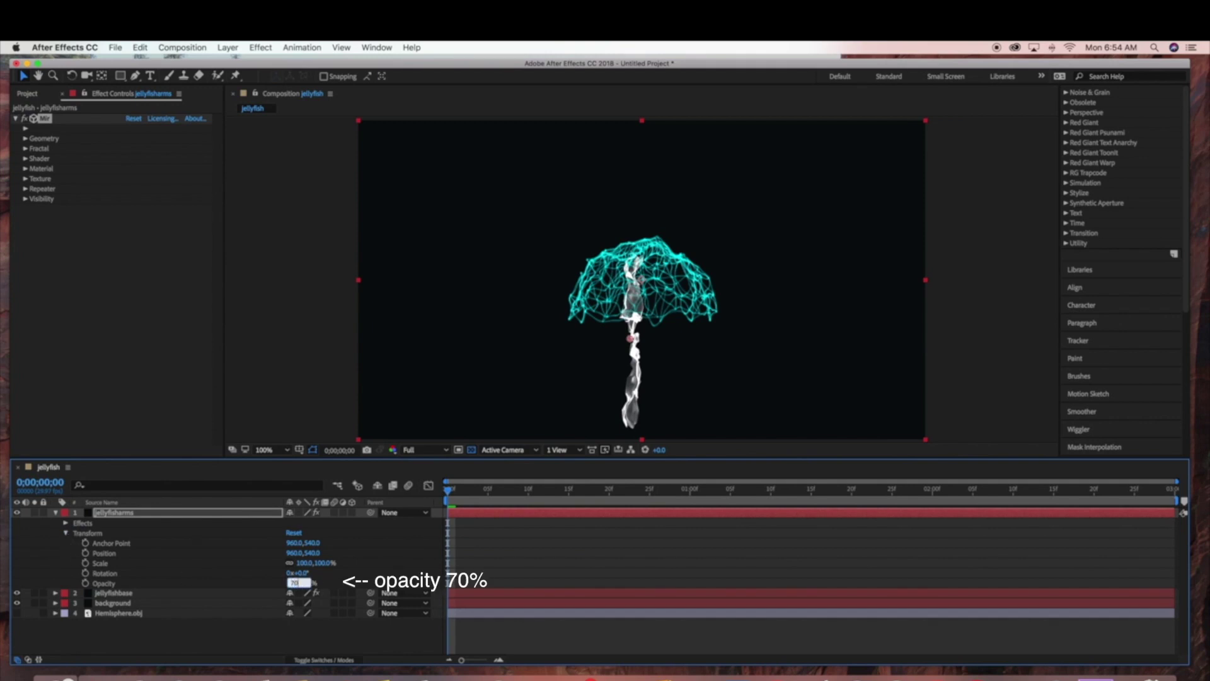
key("Return")
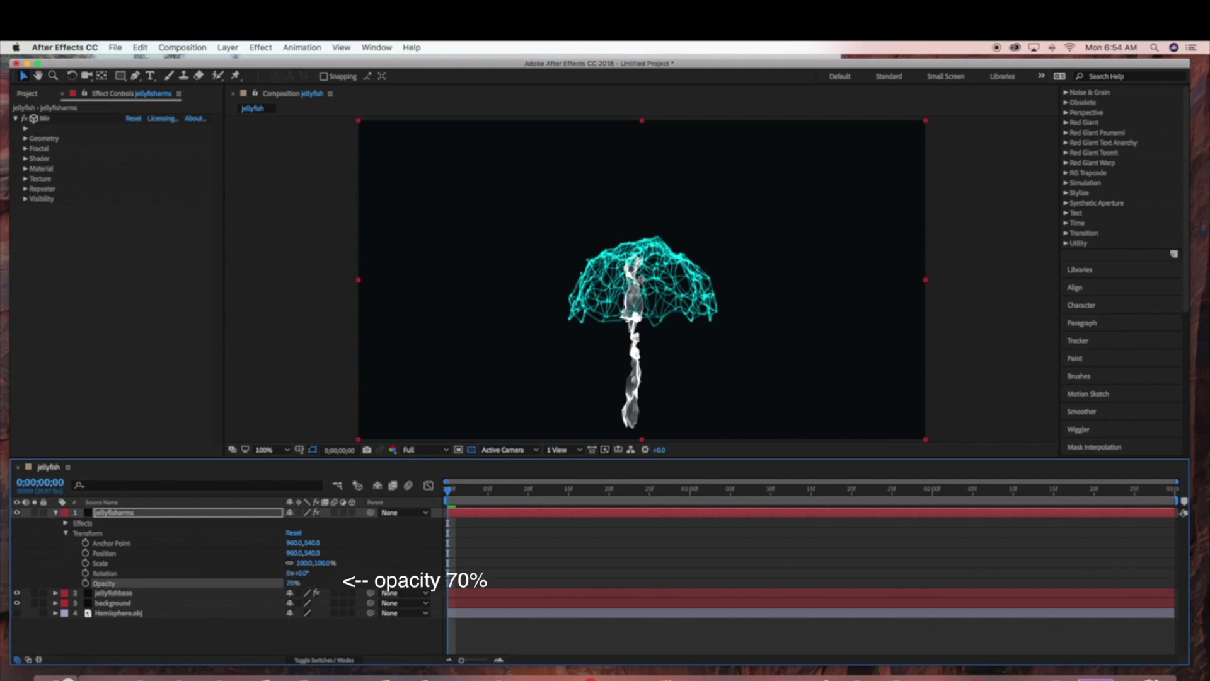
left_click(55, 513)
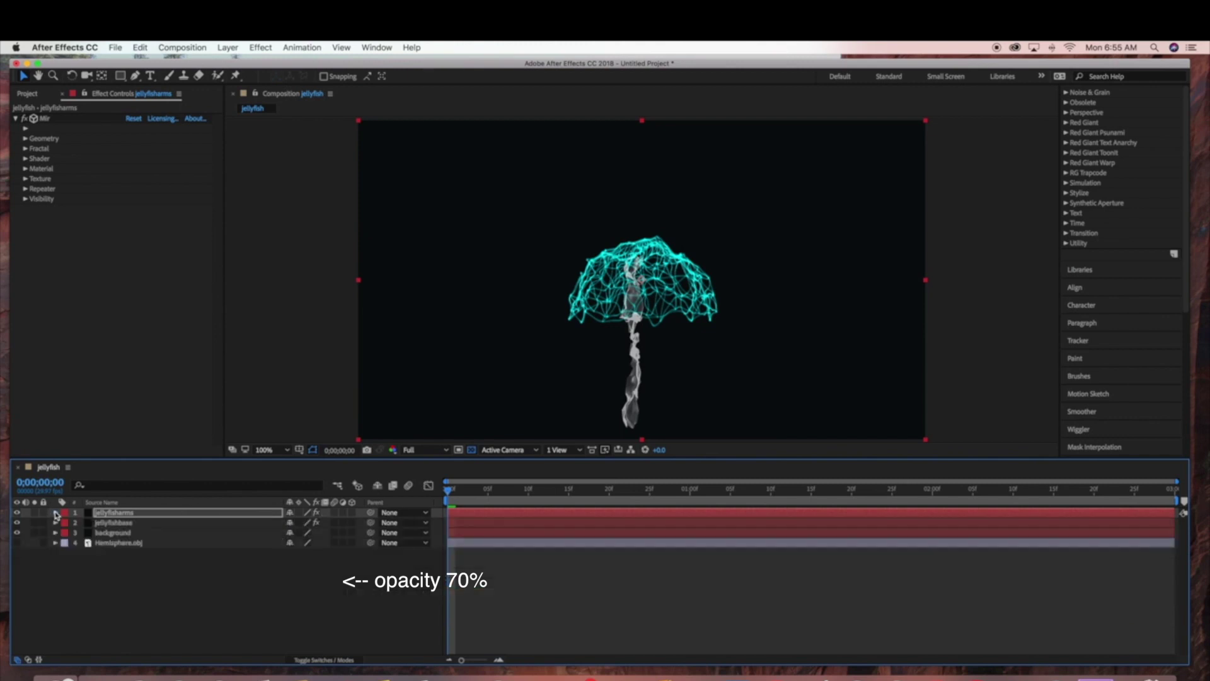
left_click_drag(359, 122, 458, 162)
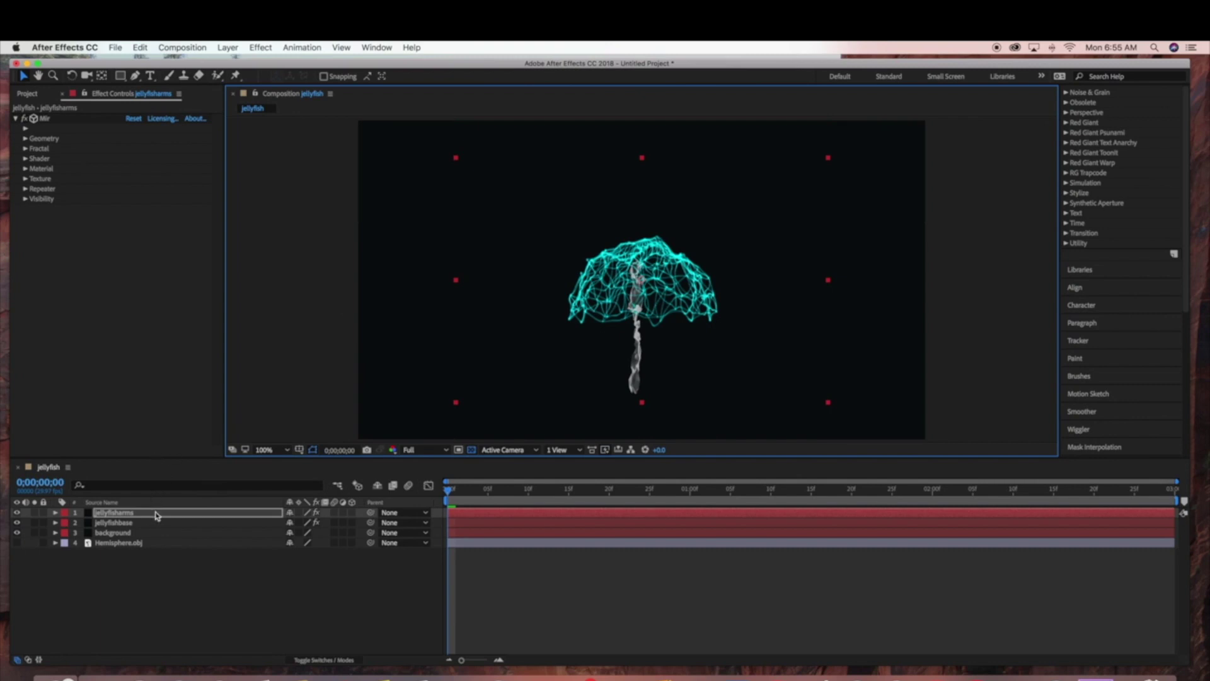
left_click(154, 584)
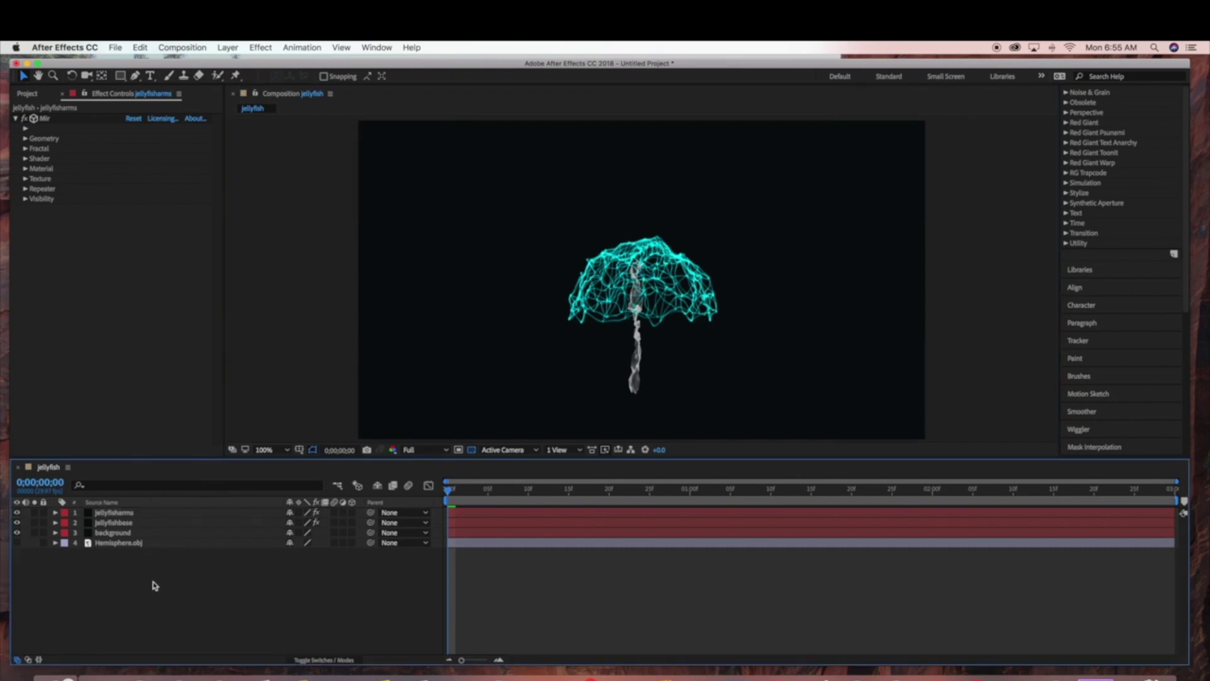
Expand Mir's Fractal settings on the jellyfisharms layer and lower the composition's preview resolution to Third.
left_click(154, 517)
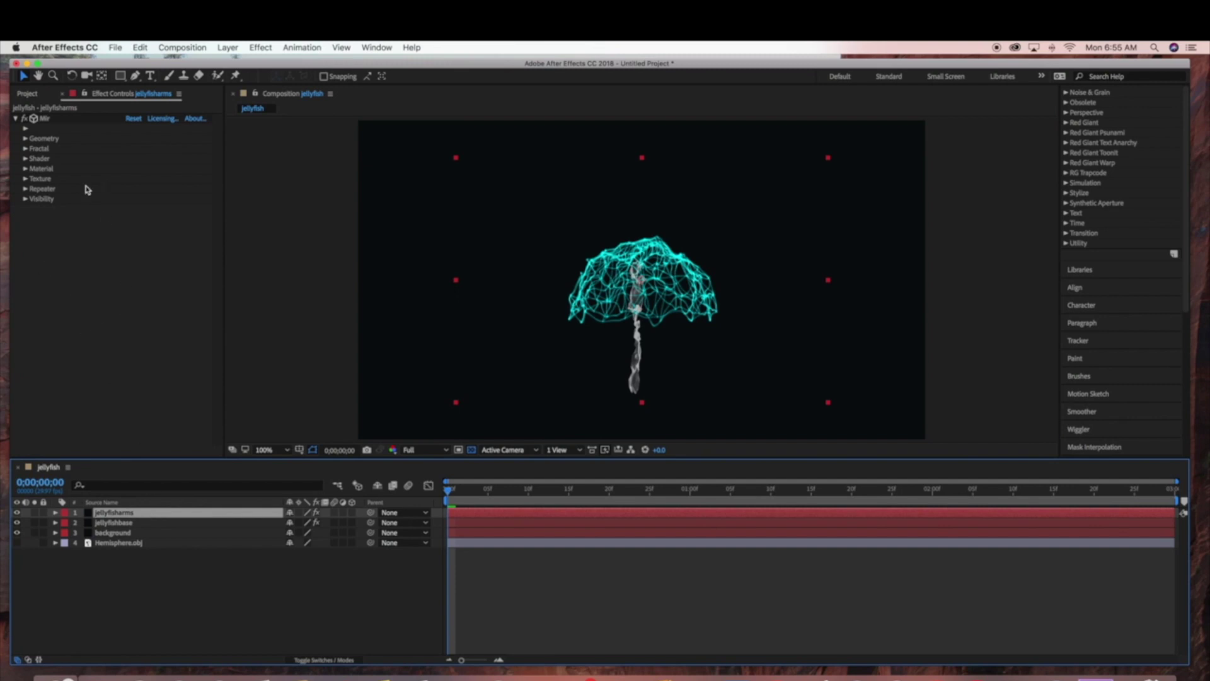
left_click(25, 149)
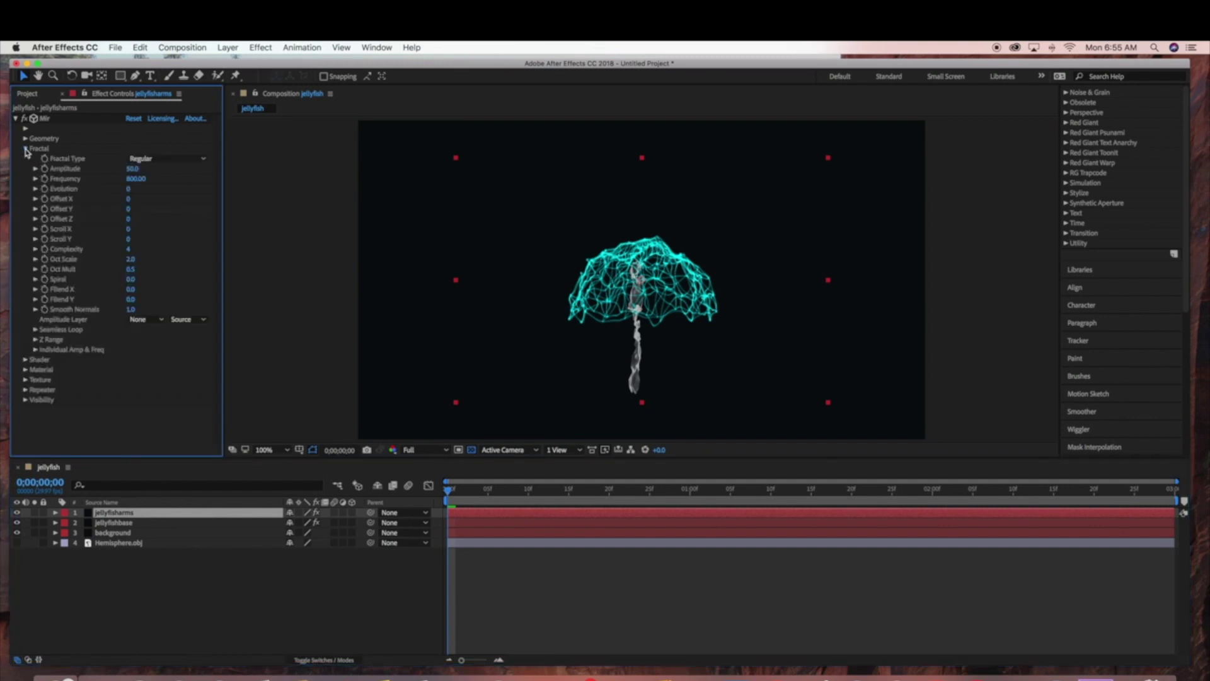
left_click(448, 492)
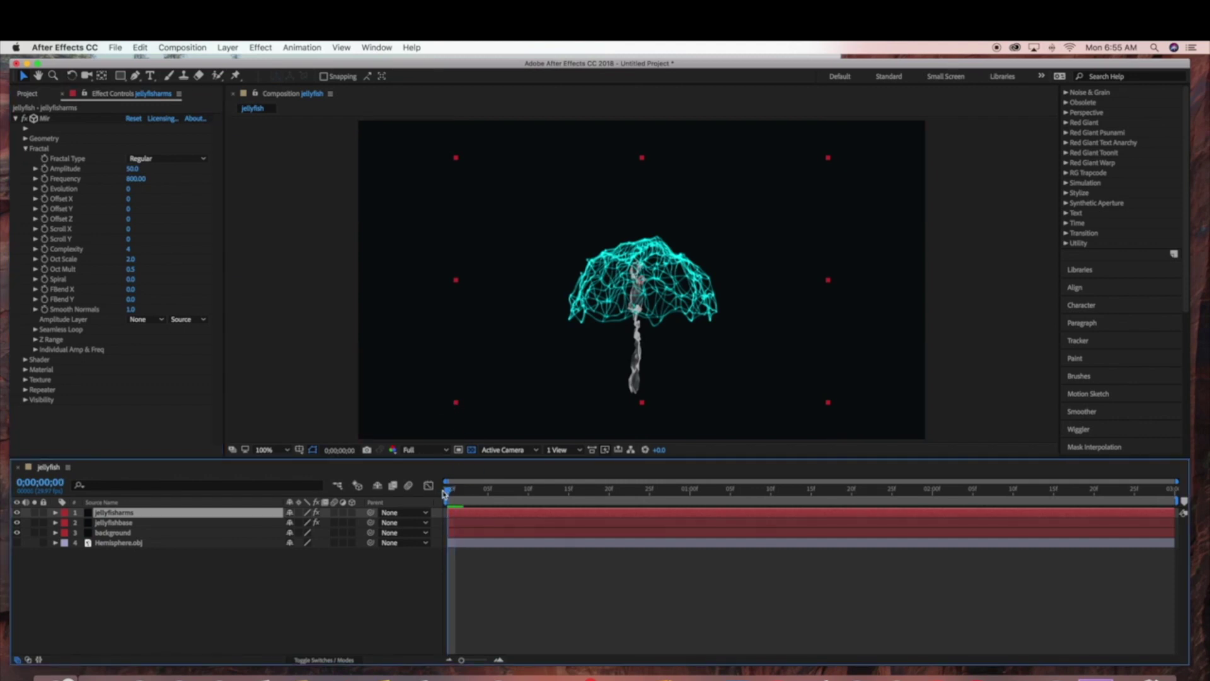
left_click(447, 451)
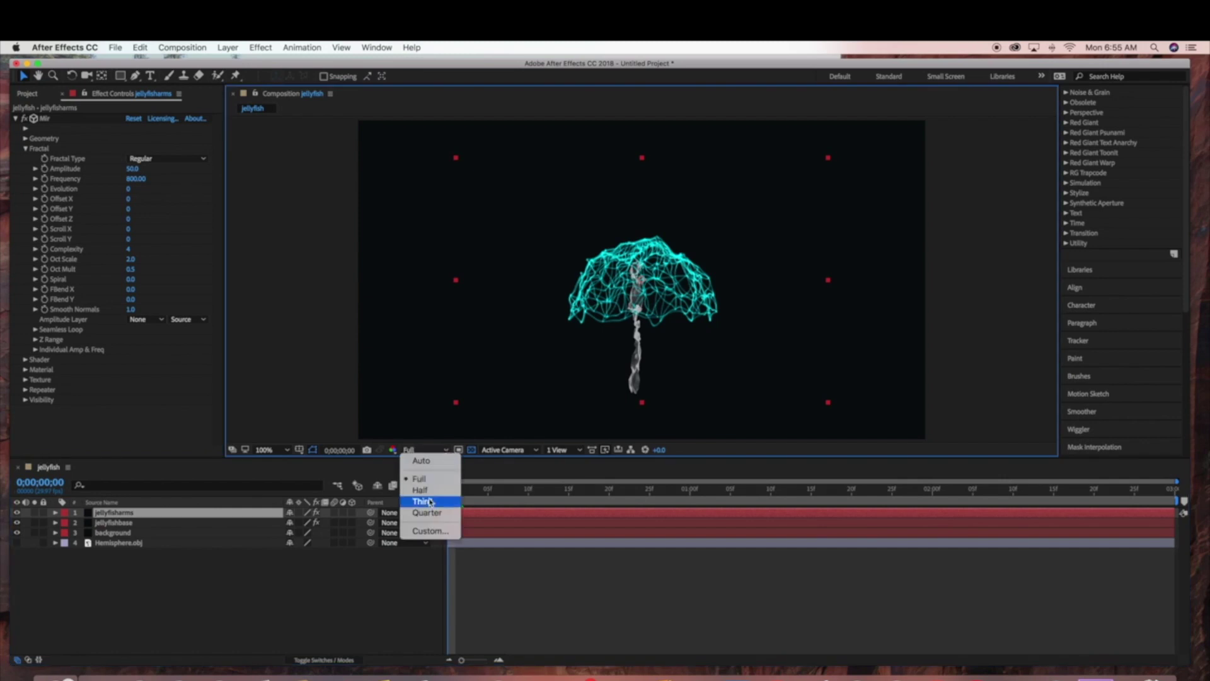
left_click(429, 502)
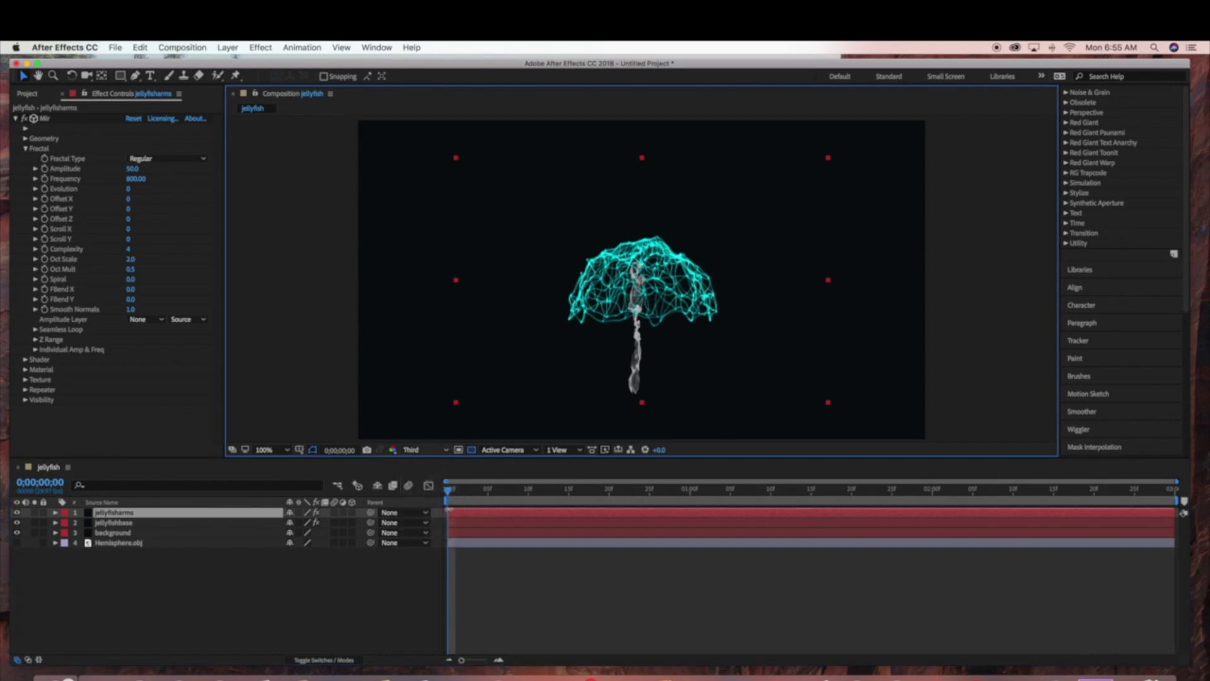
Keyframe Mir's Fractal Scroll Y on the jellyfisharms layer from 0 at the first frame to 100 at 0;00;02;29.
left_click(47, 241)
left_click(46, 240)
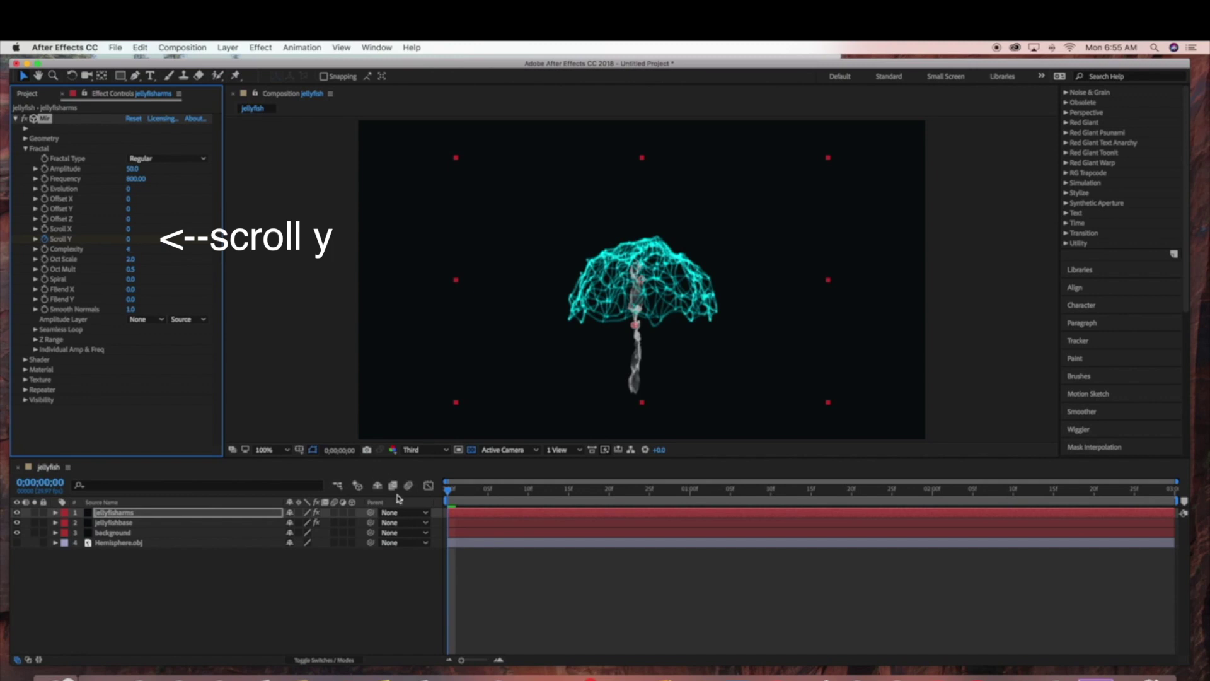
left_click(480, 490)
left_click_drag(717, 490, 1193, 493)
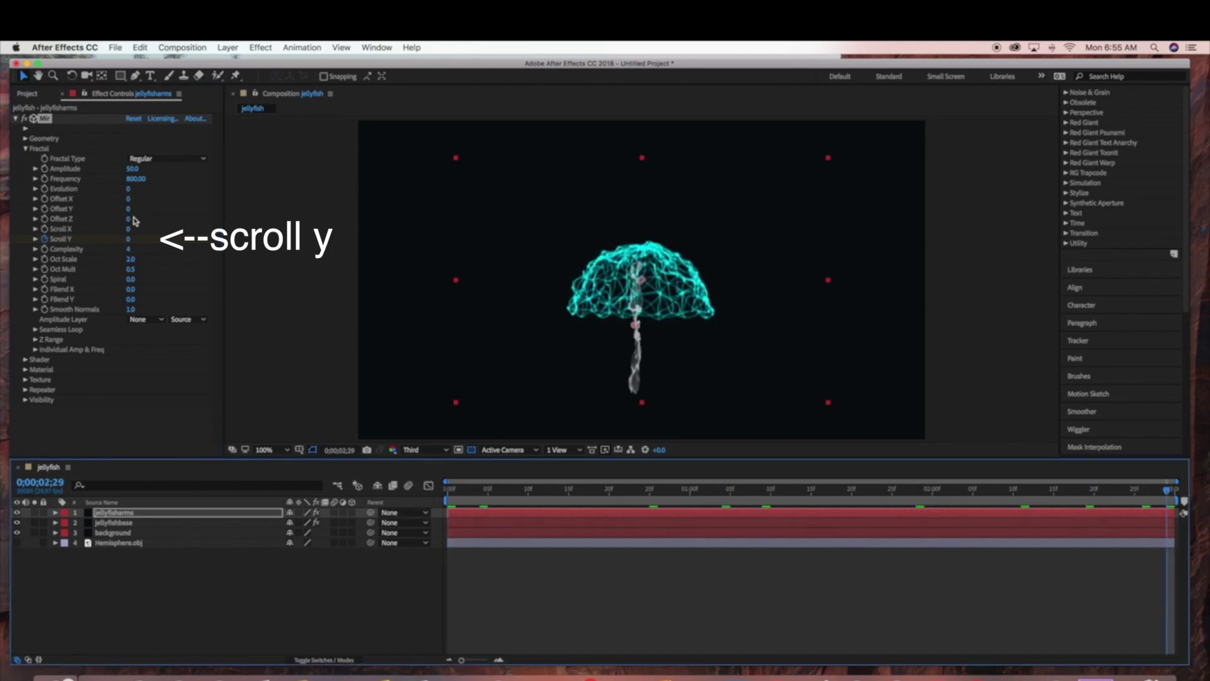
left_click(130, 239)
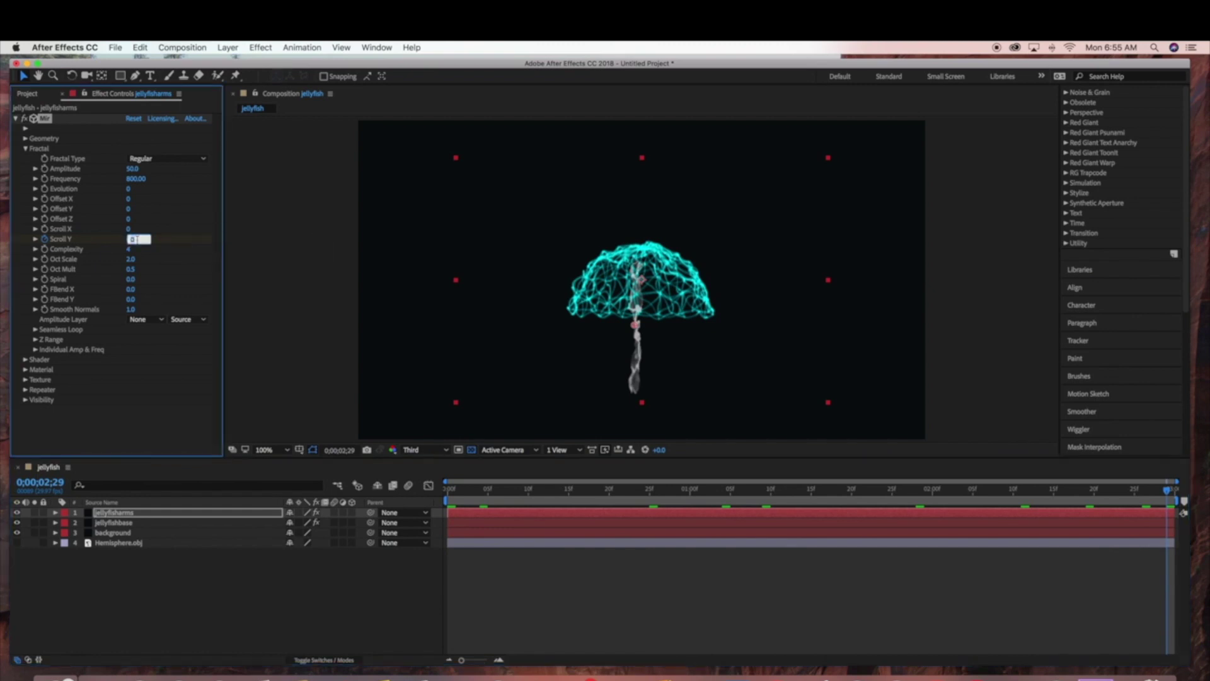
key("Return")
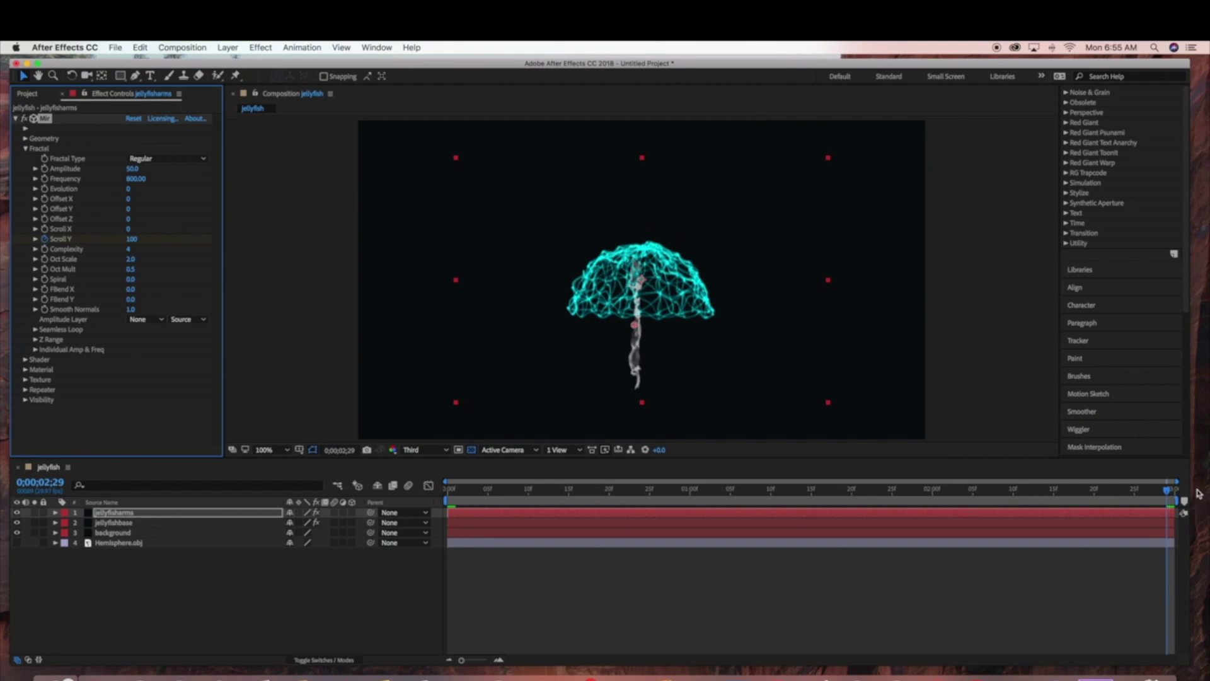
Preview the arm's scrolling animation from the start of the composition, and return the playhead to 0;00;00;00.
key("space")
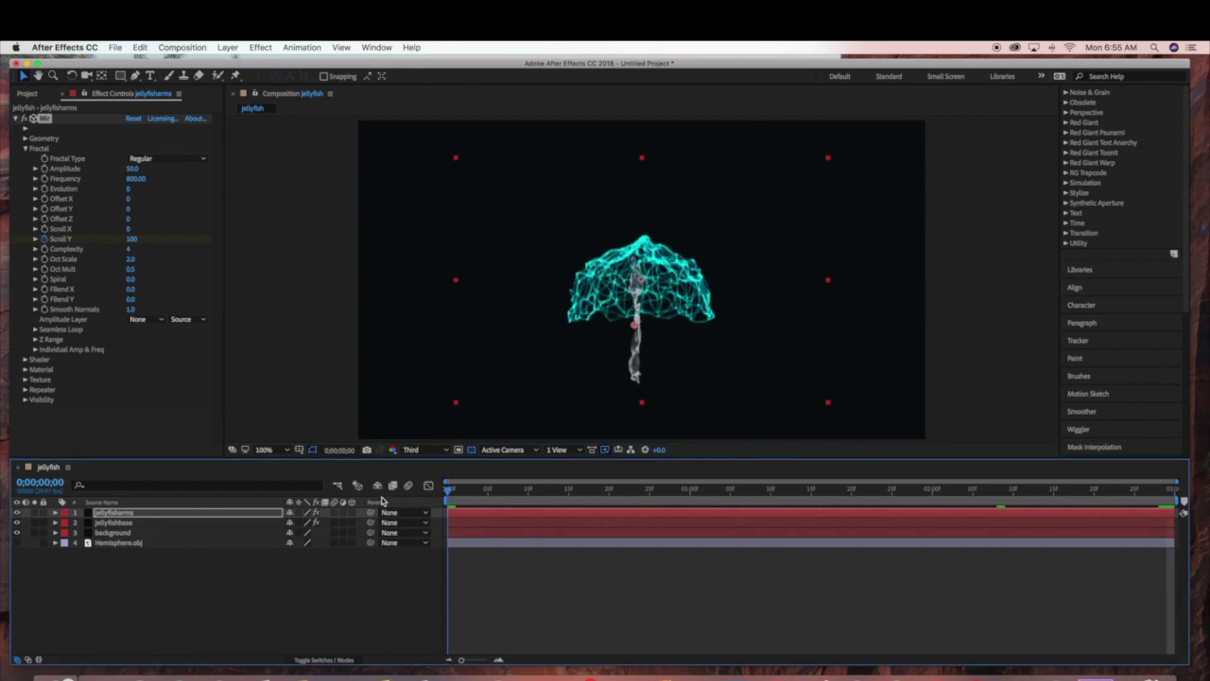
key("space")
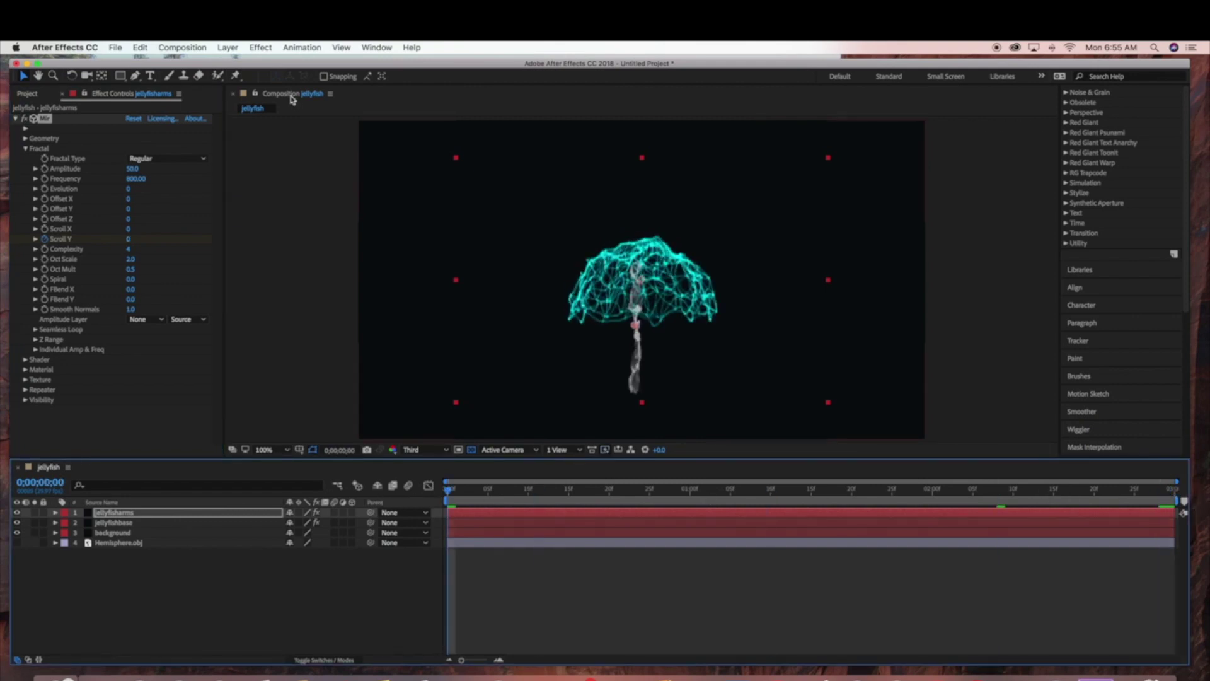
left_click(178, 49)
mouse_move(208, 174)
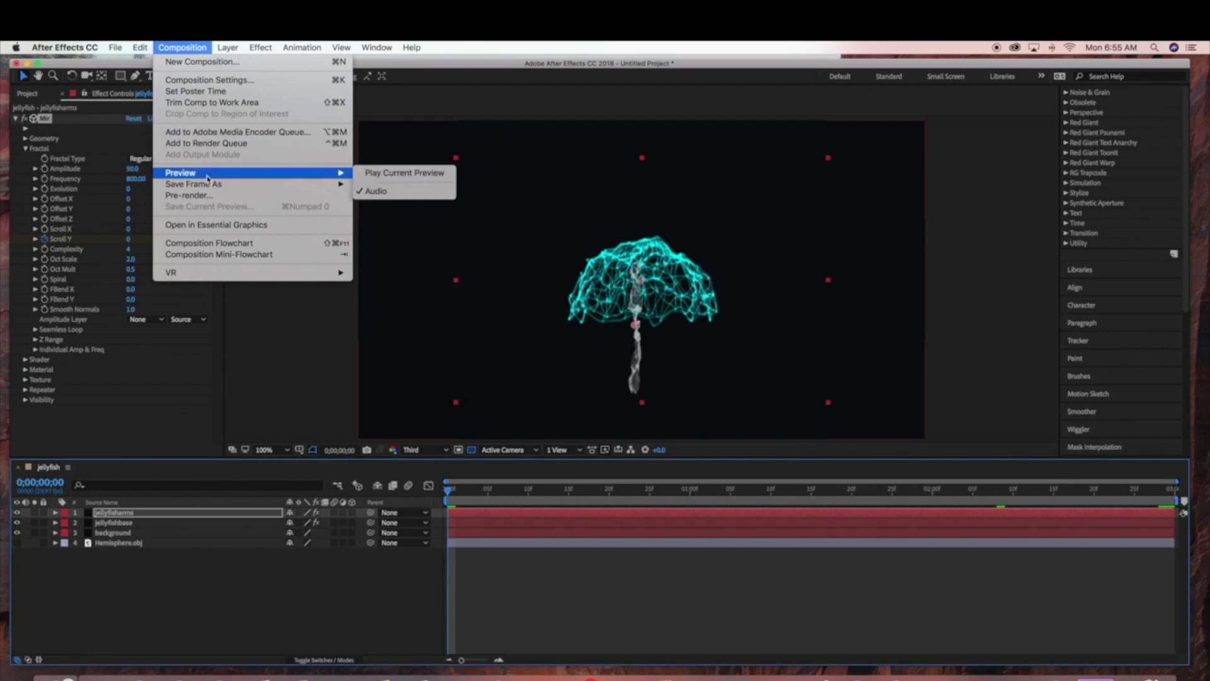
left_click(360, 173)
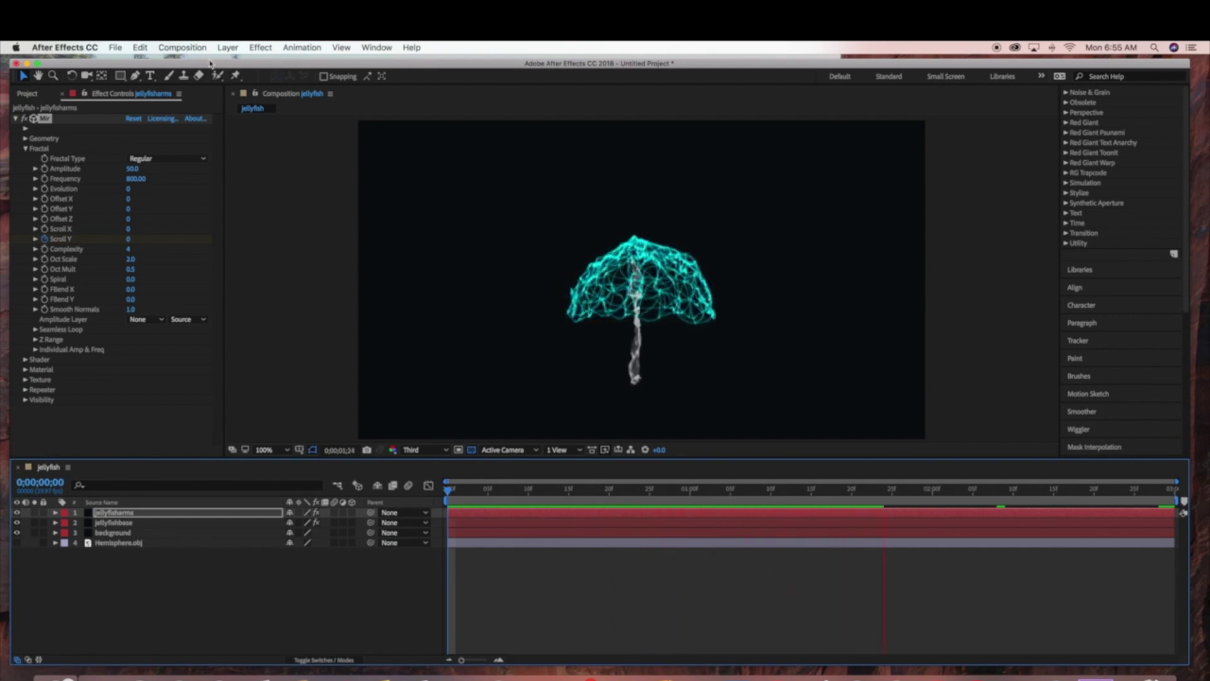
left_click(182, 47)
mouse_move(328, 172)
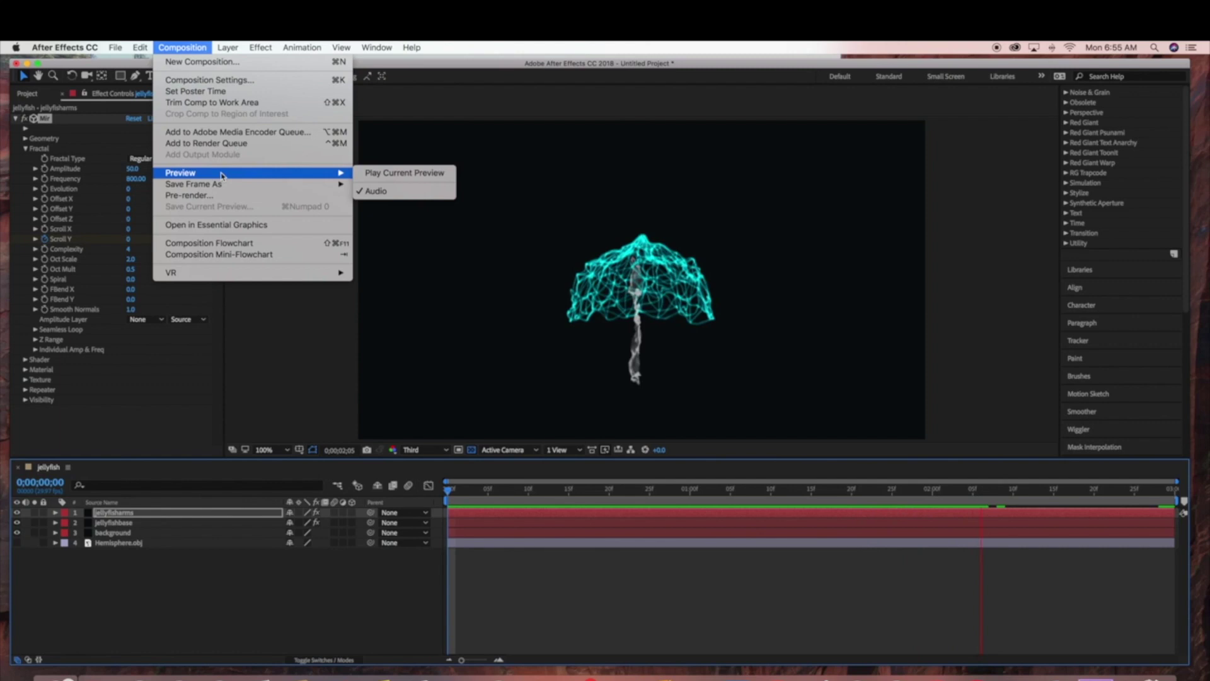
left_click(384, 174)
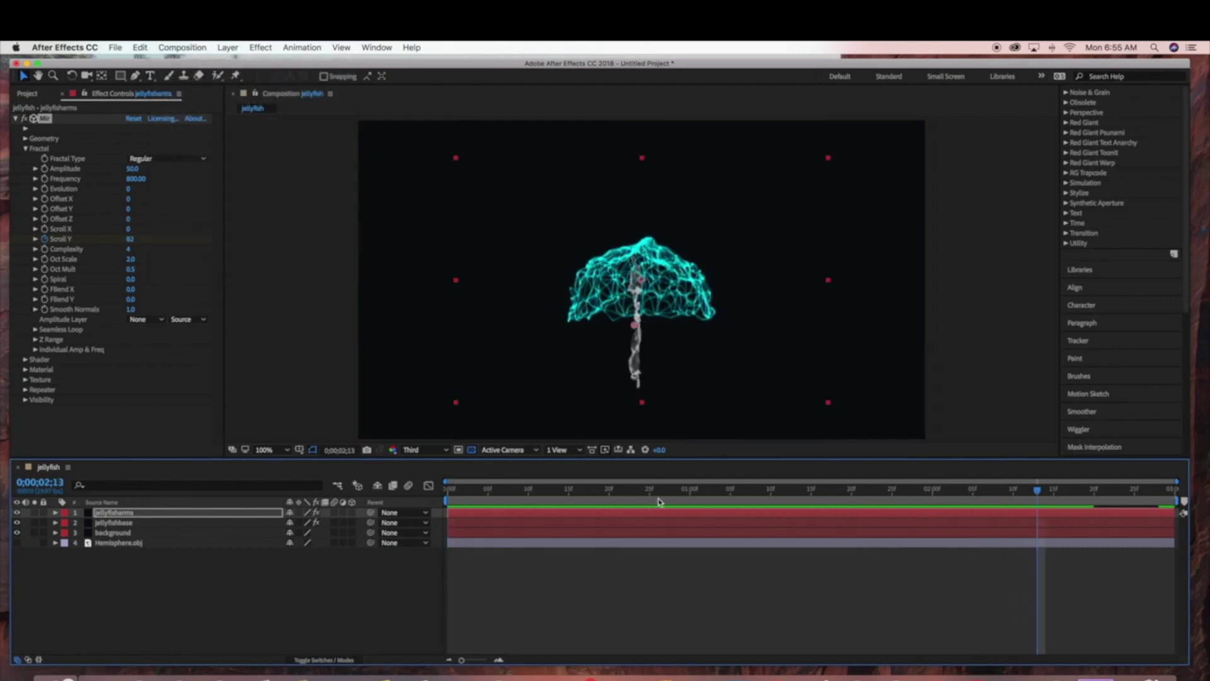
left_click_drag(1015, 495, 388, 501)
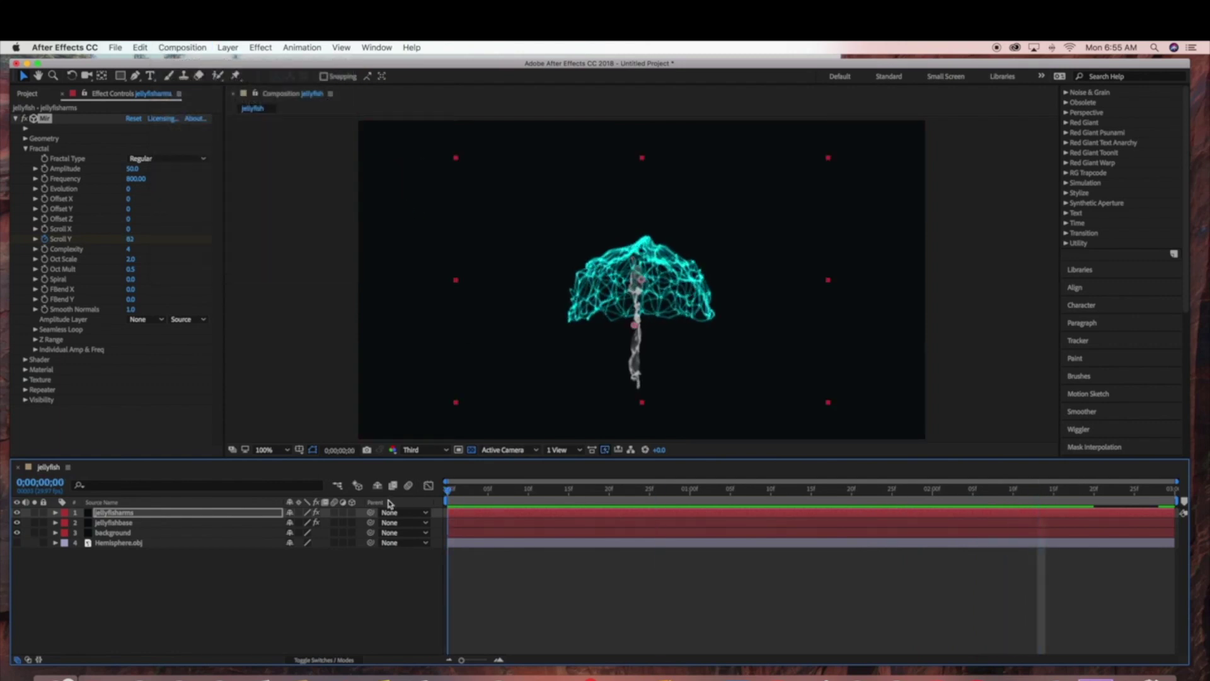
Duplicate the jellyfisharms layer twice to make three arm layers.
left_click(151, 514)
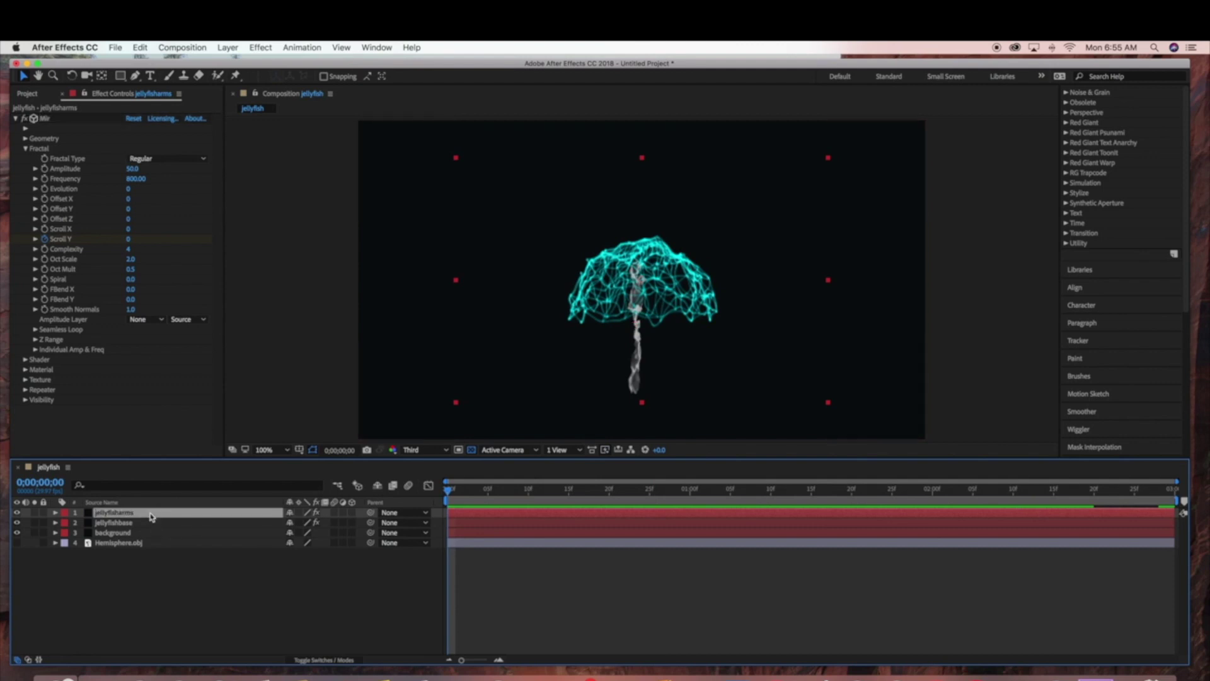
key("super+d")
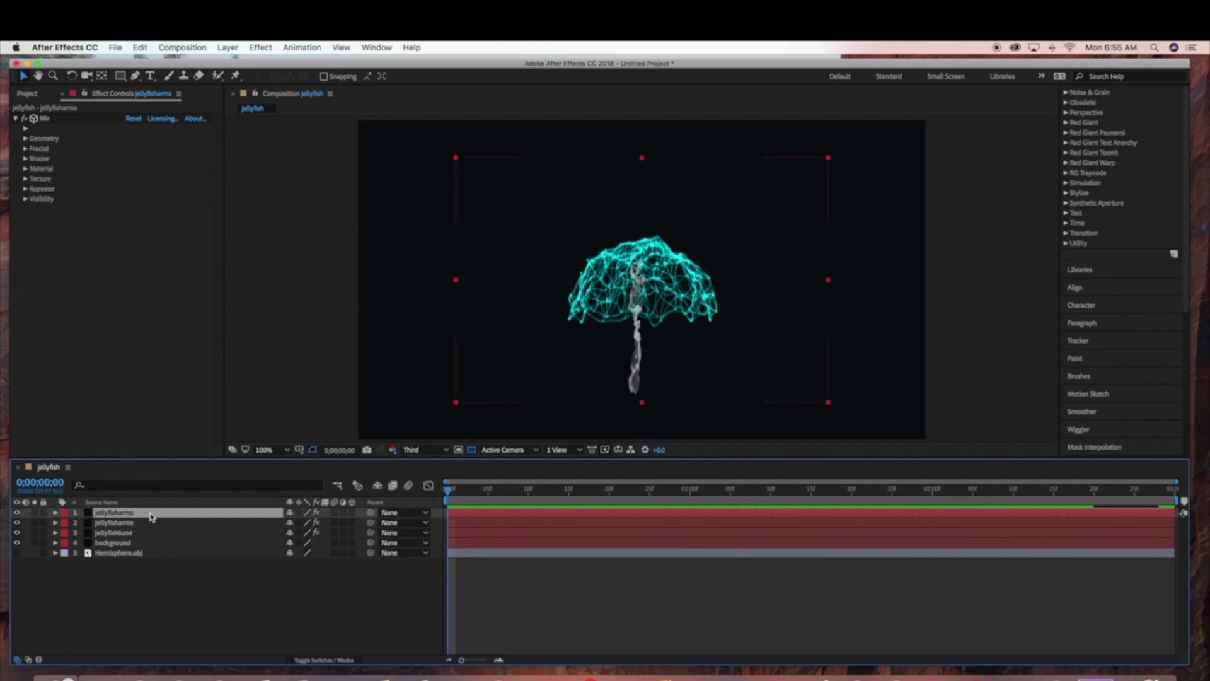
key("super+d")
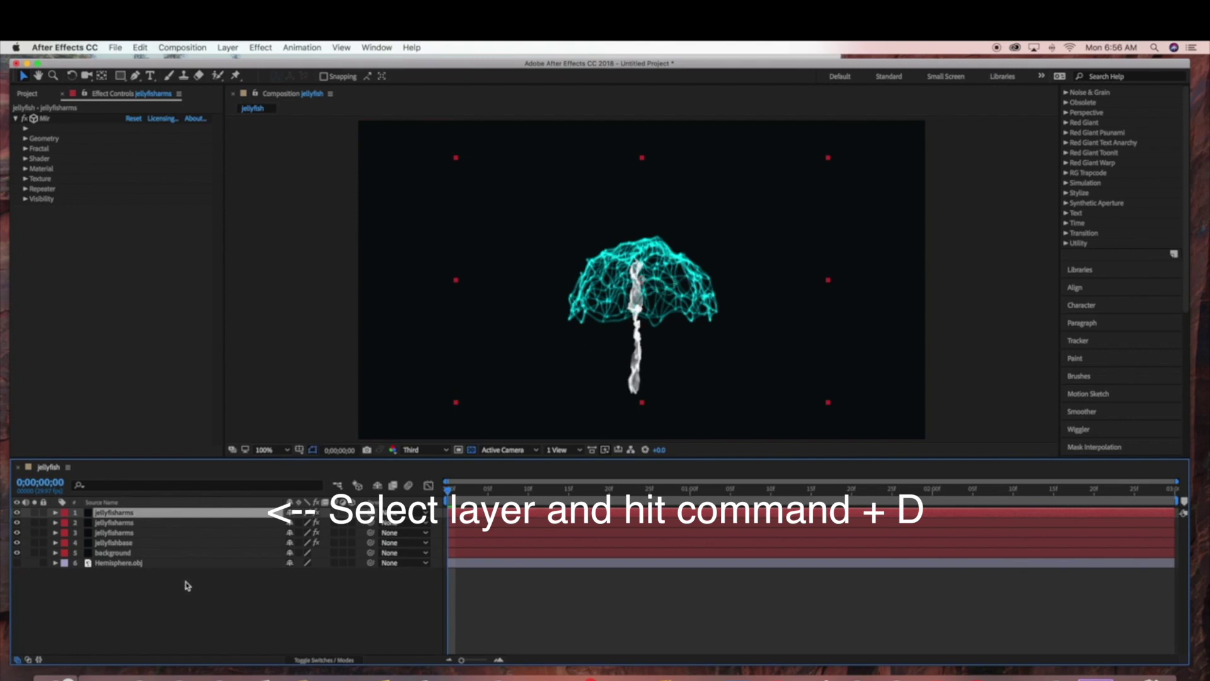
Move the jellyfishbase layer upward in the composition so the dome sits above the arms.
left_click(144, 546)
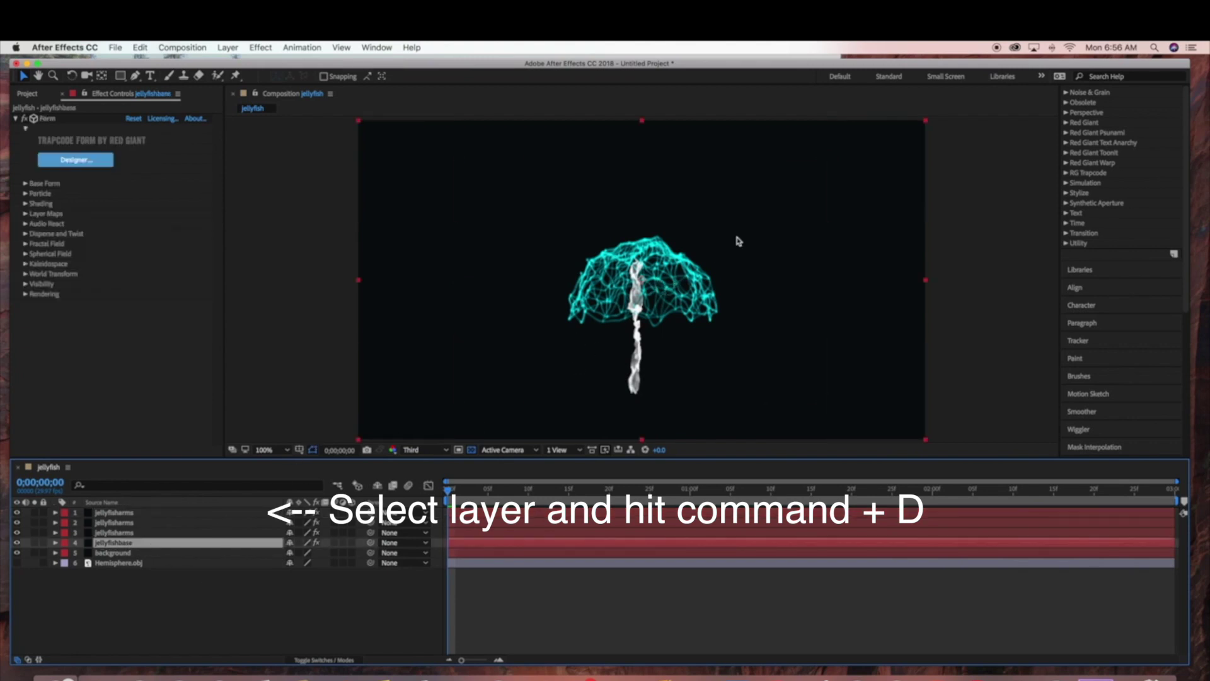
left_click(653, 279)
left_click_drag(650, 263, 638, 213)
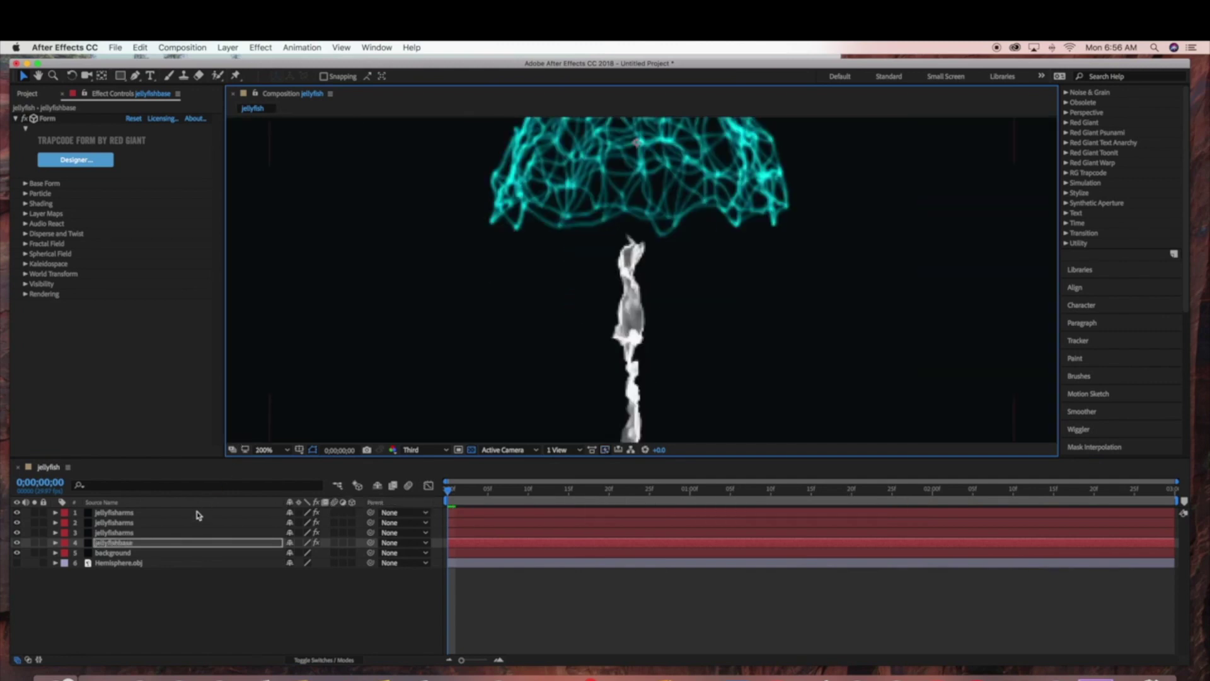
key("comma")
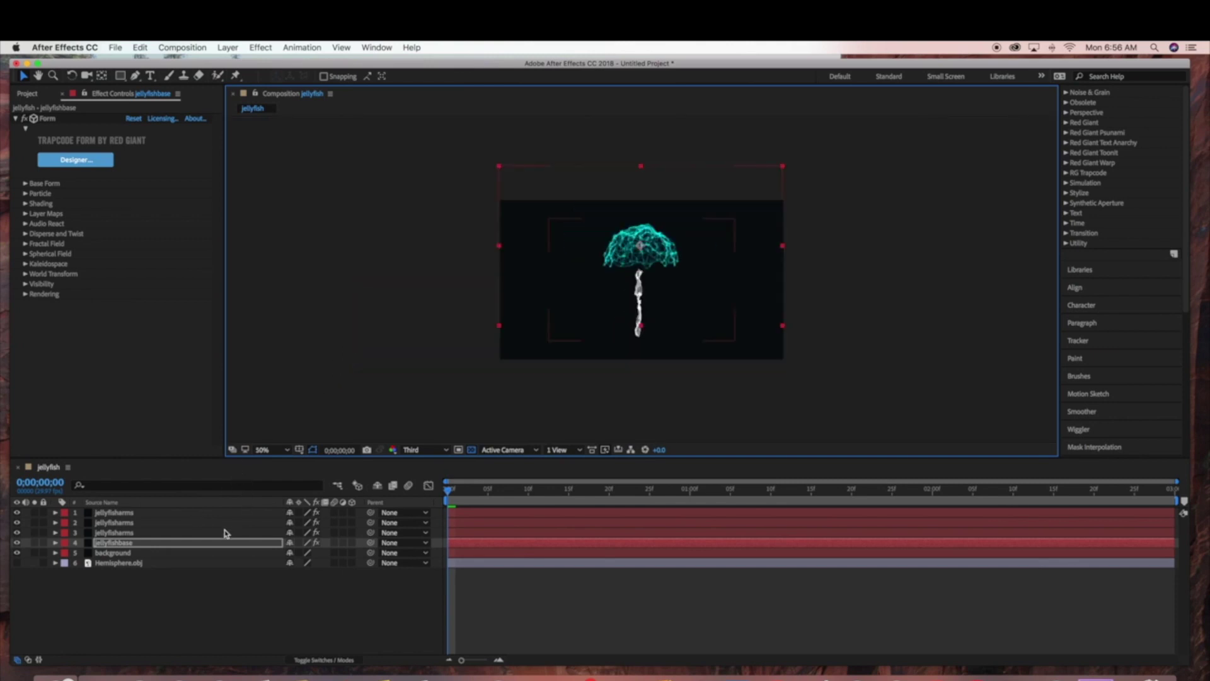
Move the lowest of the three jellyfisharms layers up and slightly left so its arm starts inside the dome.
left_click(185, 534)
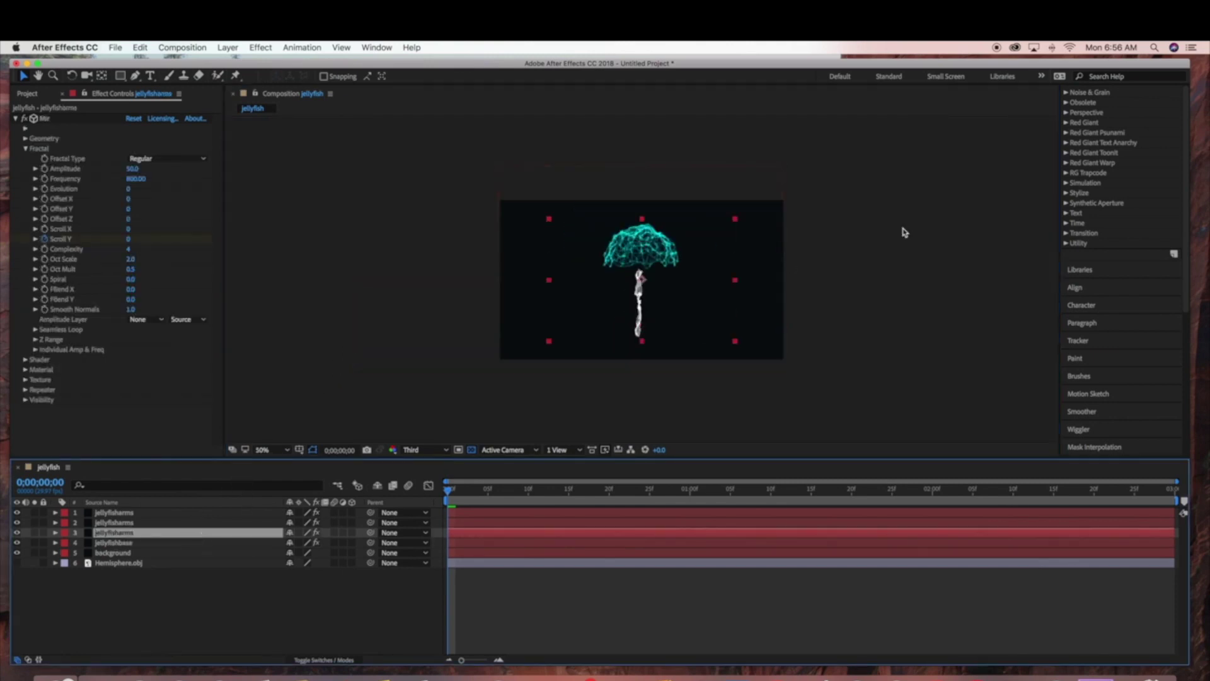
left_click_drag(653, 285, 646, 262)
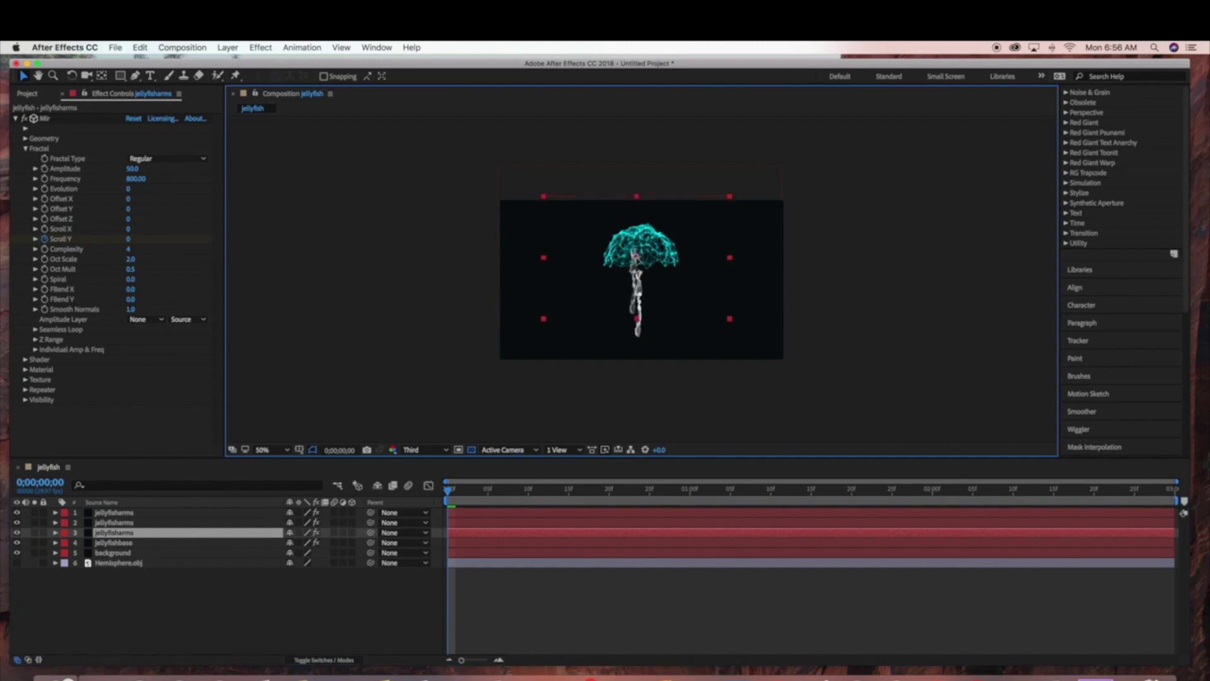
key("Return")
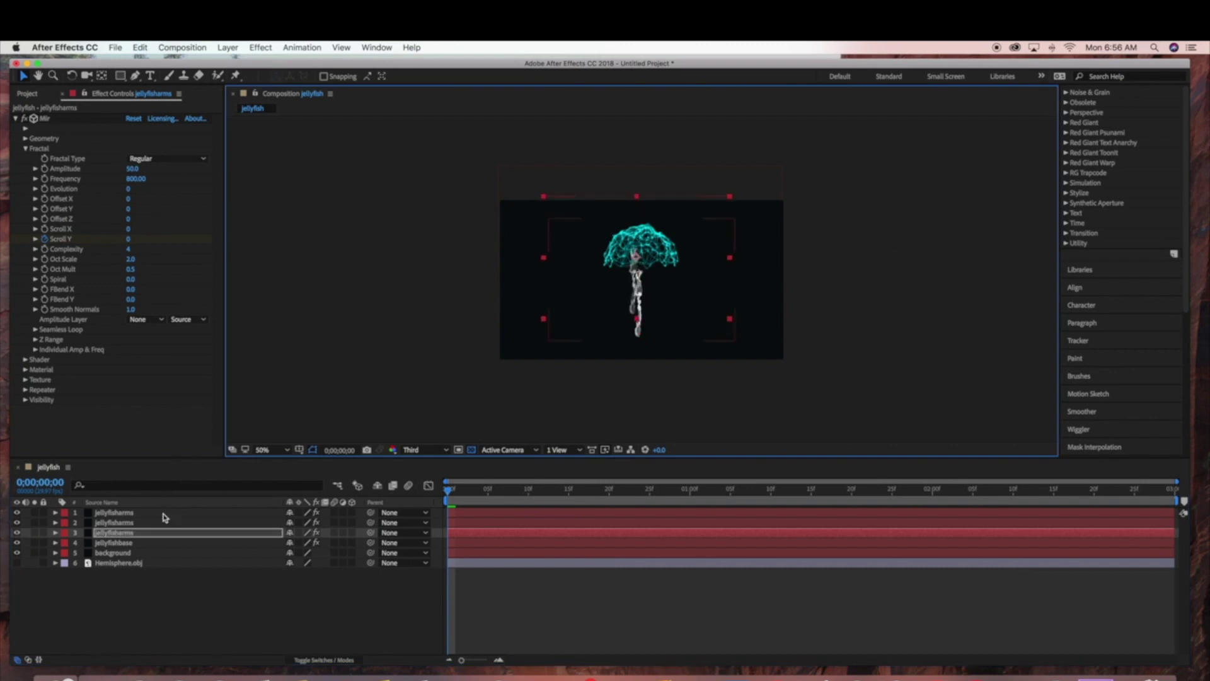
Move the middle jellyfisharms layer up and slightly right so its arm hangs from inside the dome beside the first.
left_click(166, 524)
left_click_drag(646, 286, 645, 268)
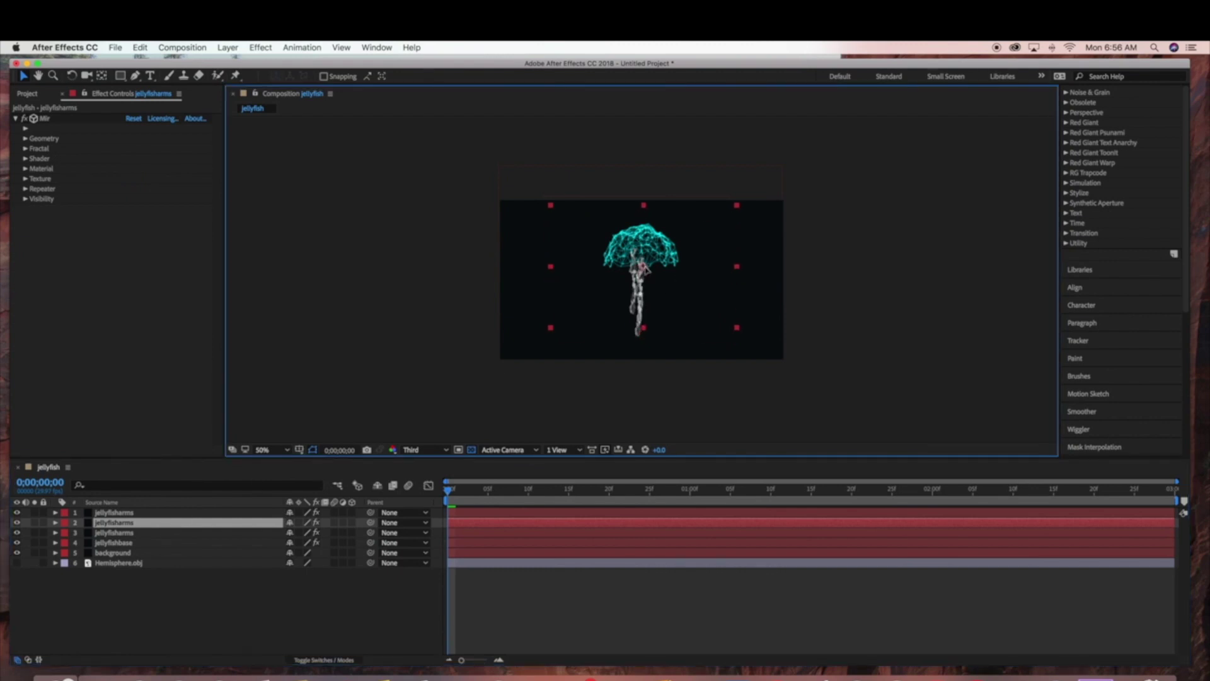
key("Return")
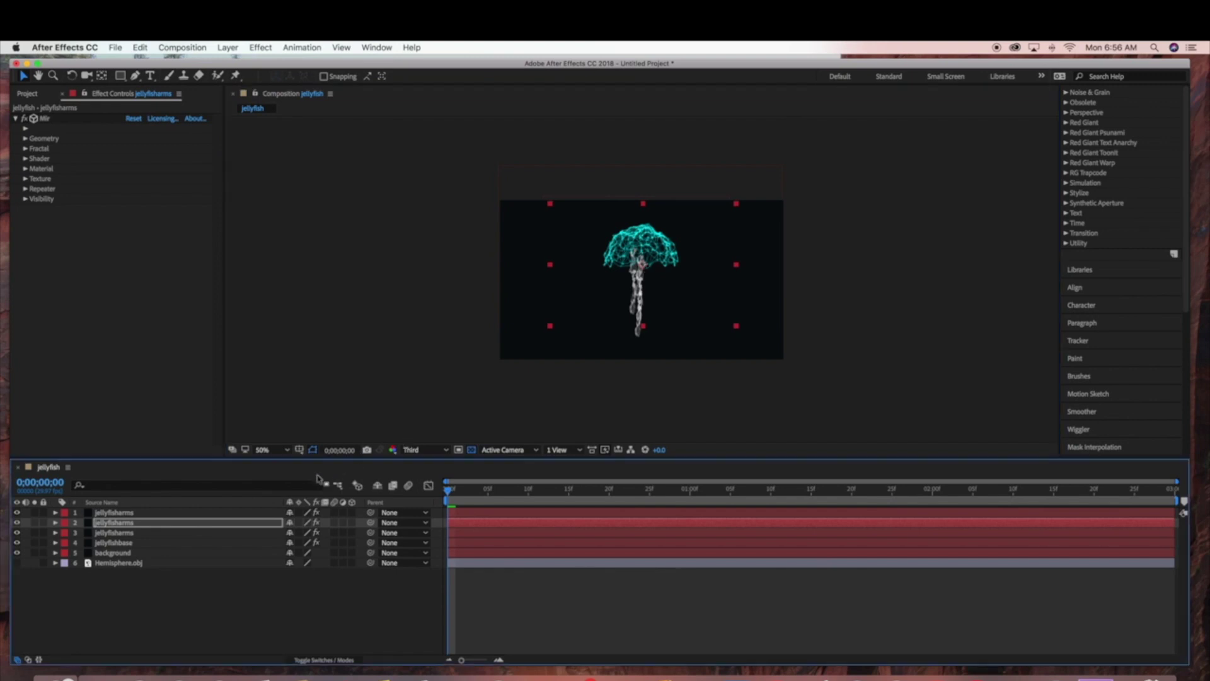
Move the topmost jellyfisharms layer up and slightly right so its arm starts inside the dome, and scale the layer up slightly.
left_click(263, 513)
key("Return")
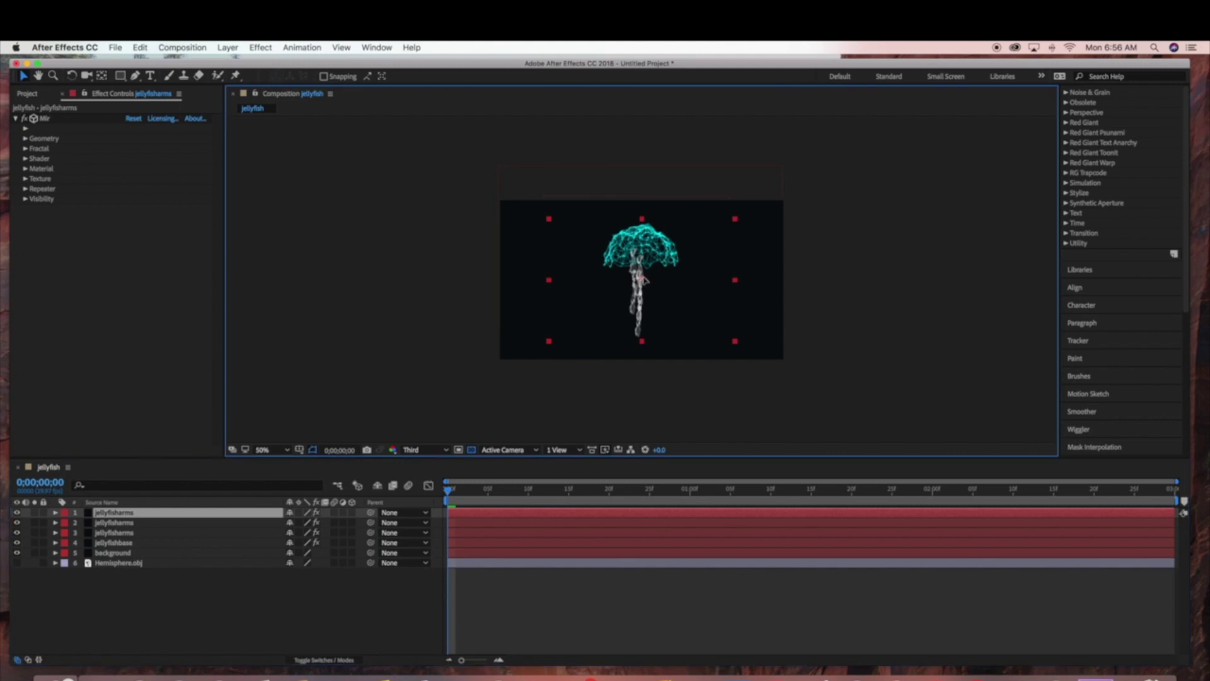
left_click_drag(647, 264, 649, 257)
left_click_drag(743, 319, 752, 325)
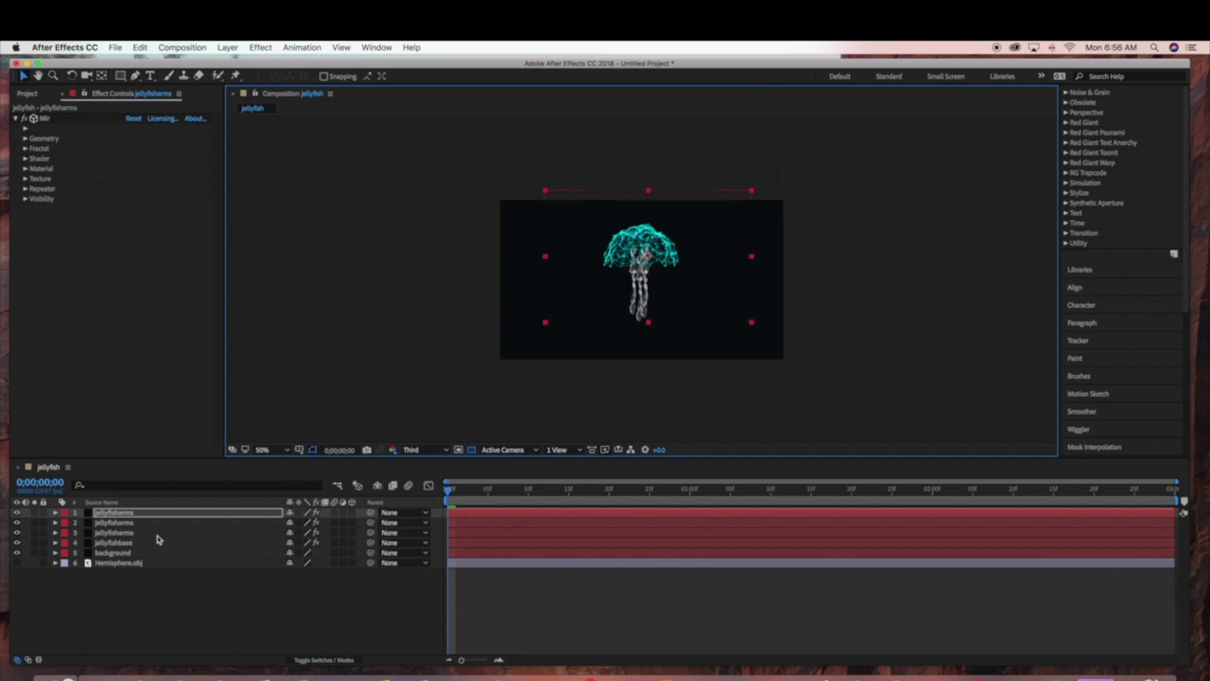
Scale up the middle jellyfisharms layer slightly, and show the composition at 100% with no layer selected.
left_click(176, 524)
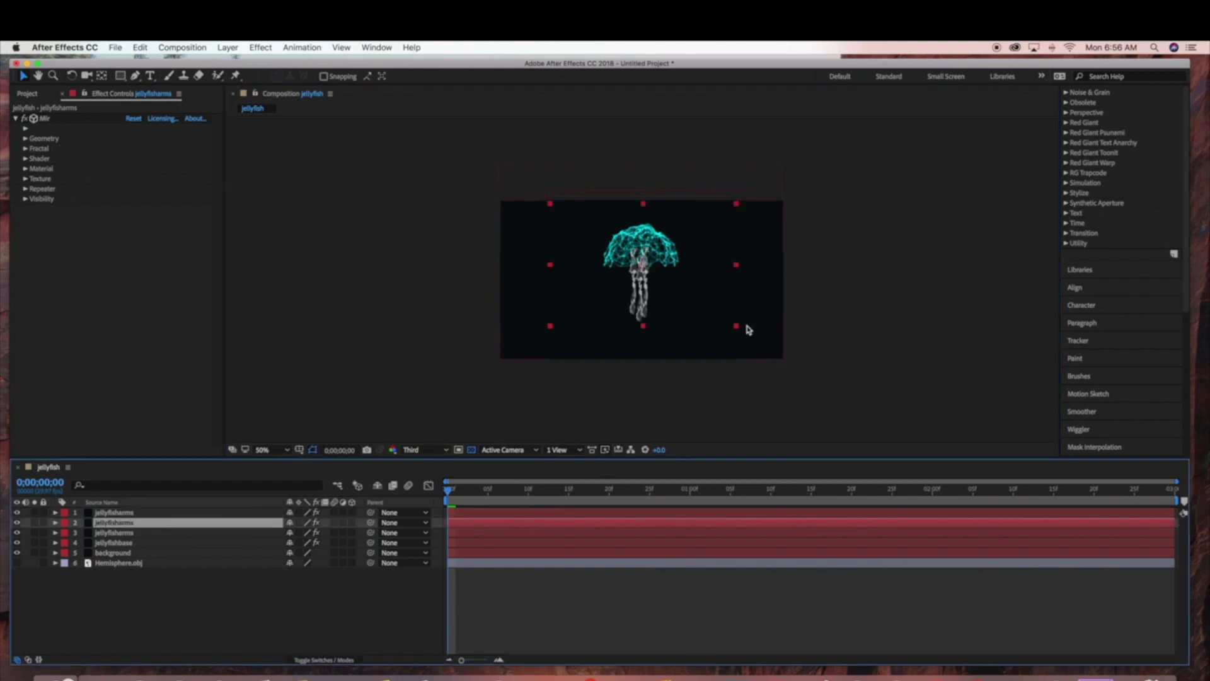
left_click_drag(739, 327, 745, 333)
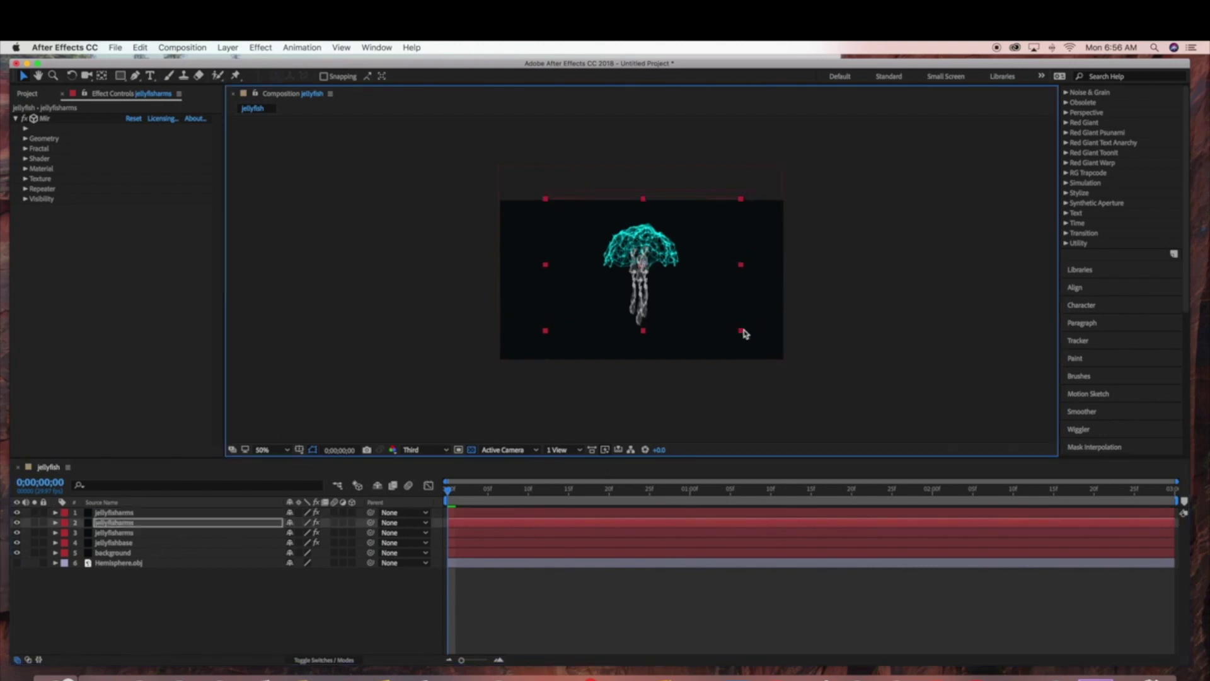
key("slash")
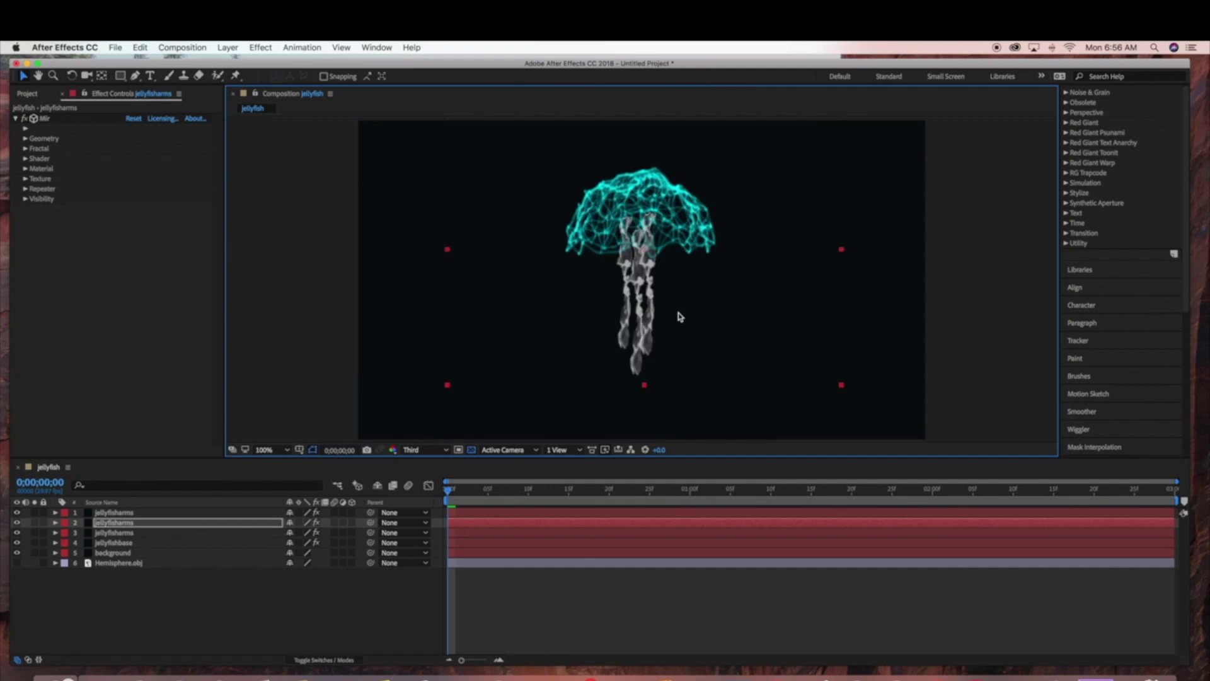
left_click(338, 607)
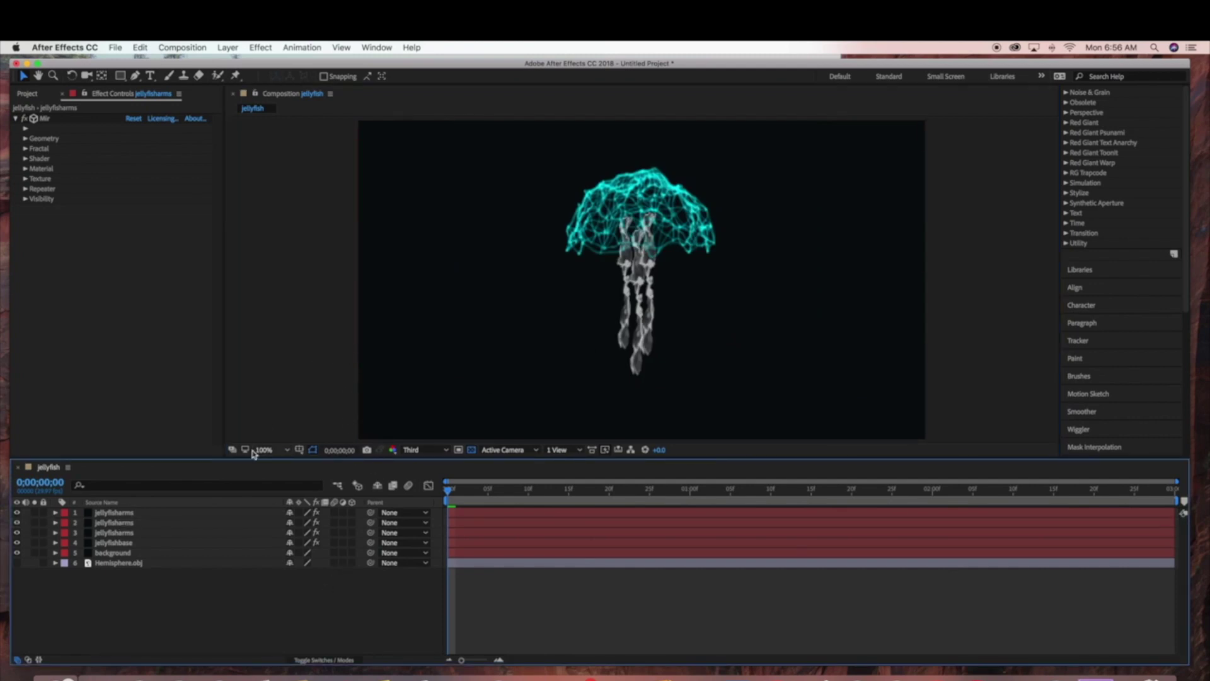
Create a new solid layer named tent at the composition's size.
left_click(228, 48)
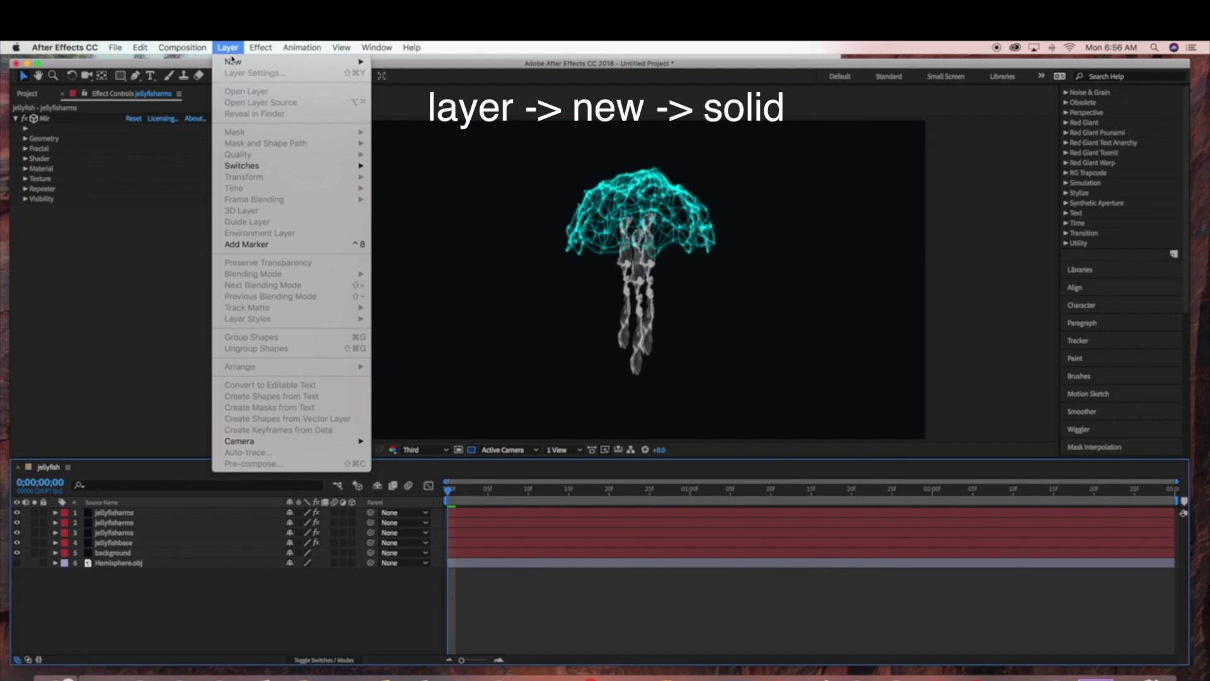
mouse_move(234, 61)
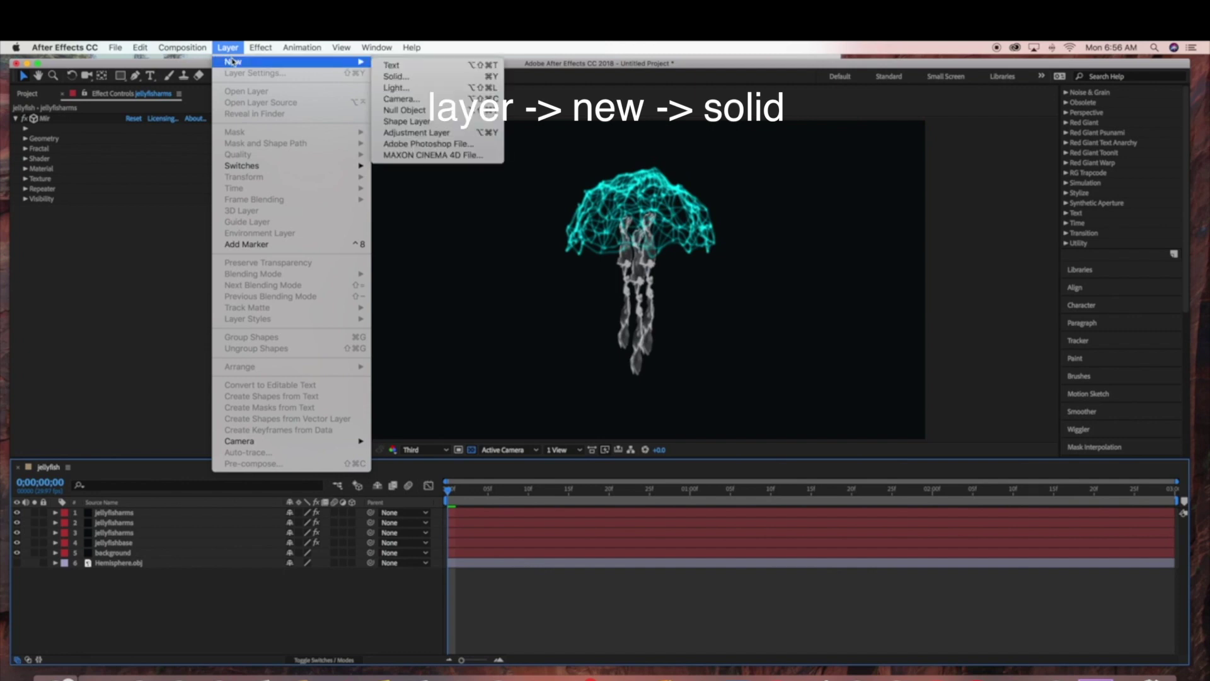
left_click(407, 77)
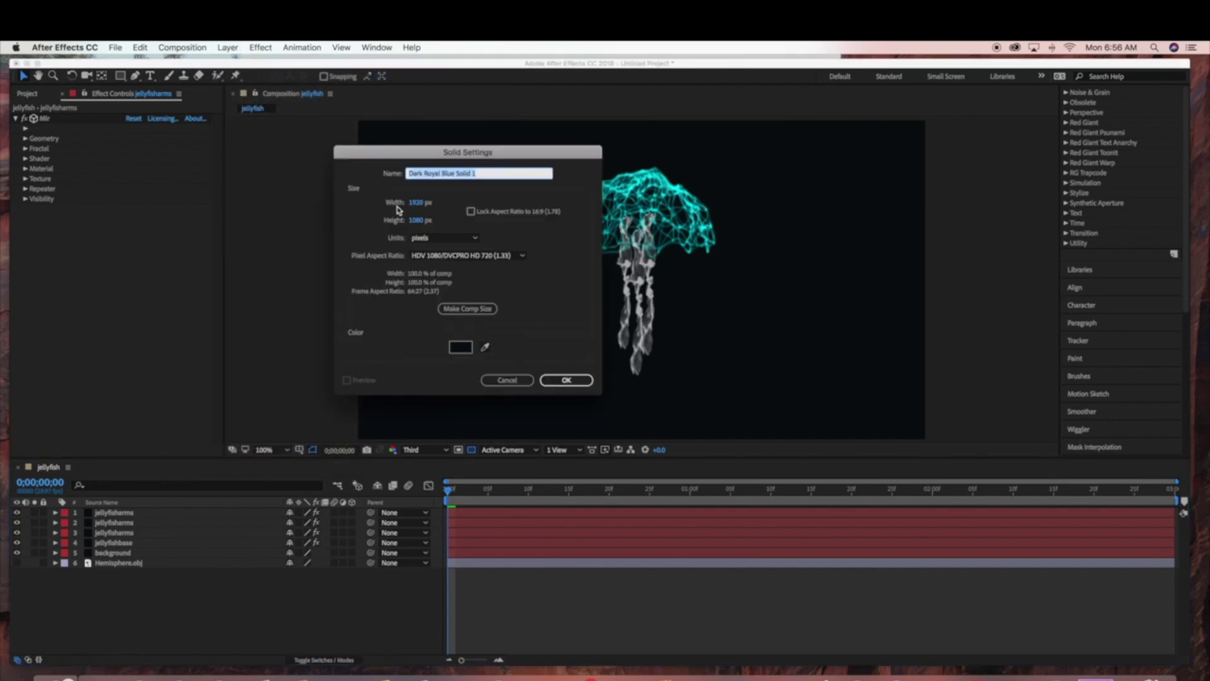
type("te")
left_click(567, 380)
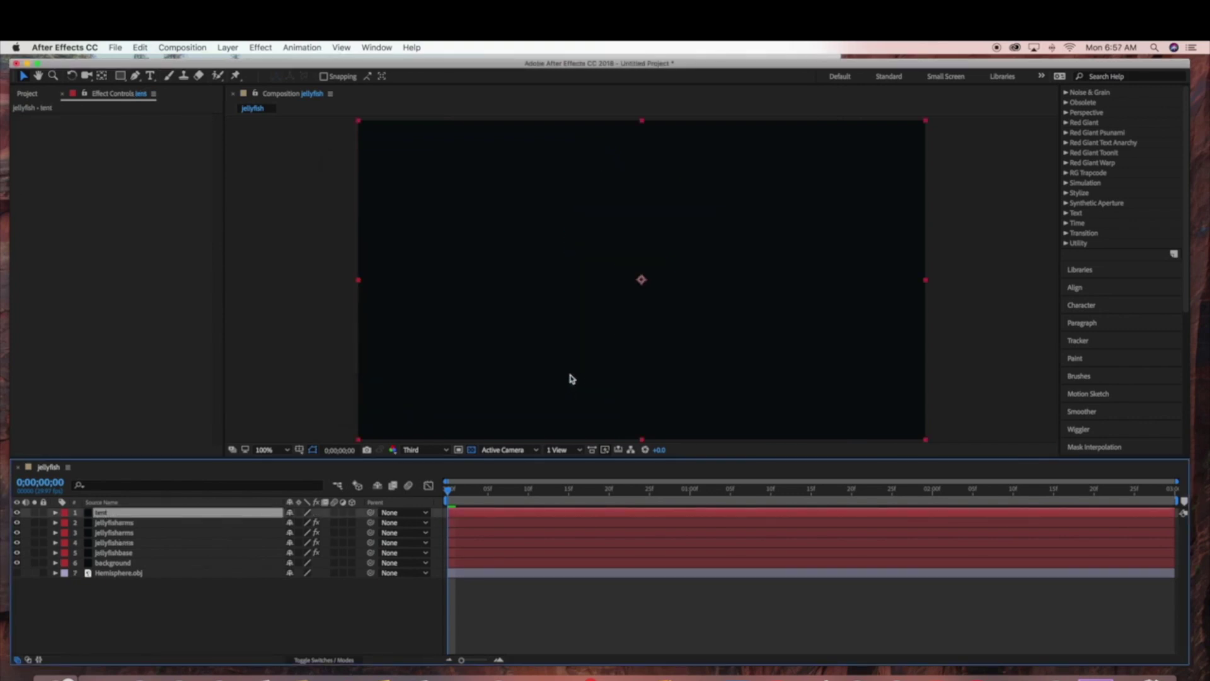
Apply the RG Trapcode Form effect to the tent layer.
left_click(228, 48)
mouse_move(261, 47)
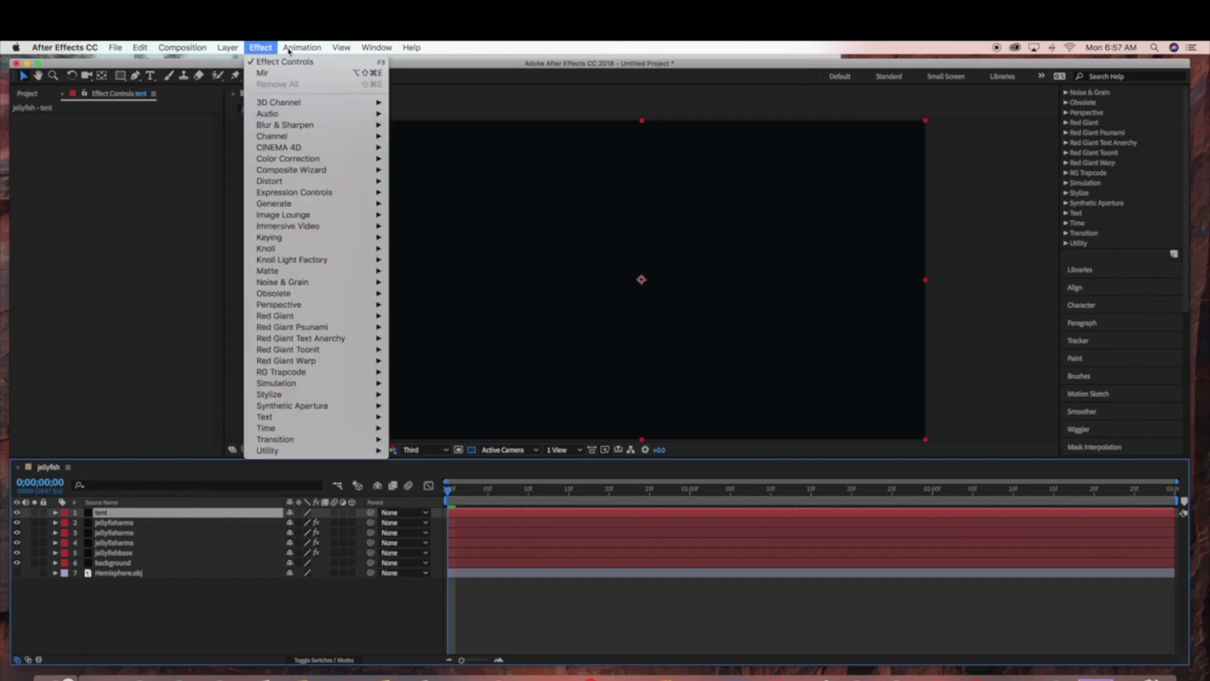
mouse_move(296, 329)
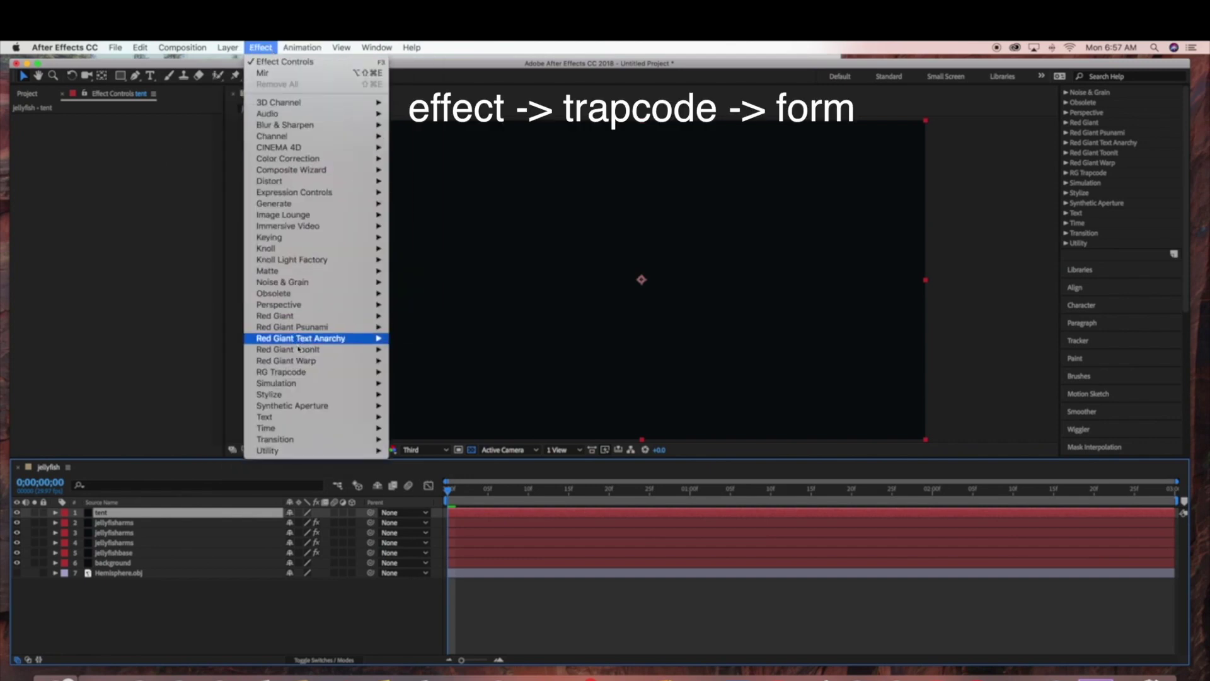
mouse_move(299, 373)
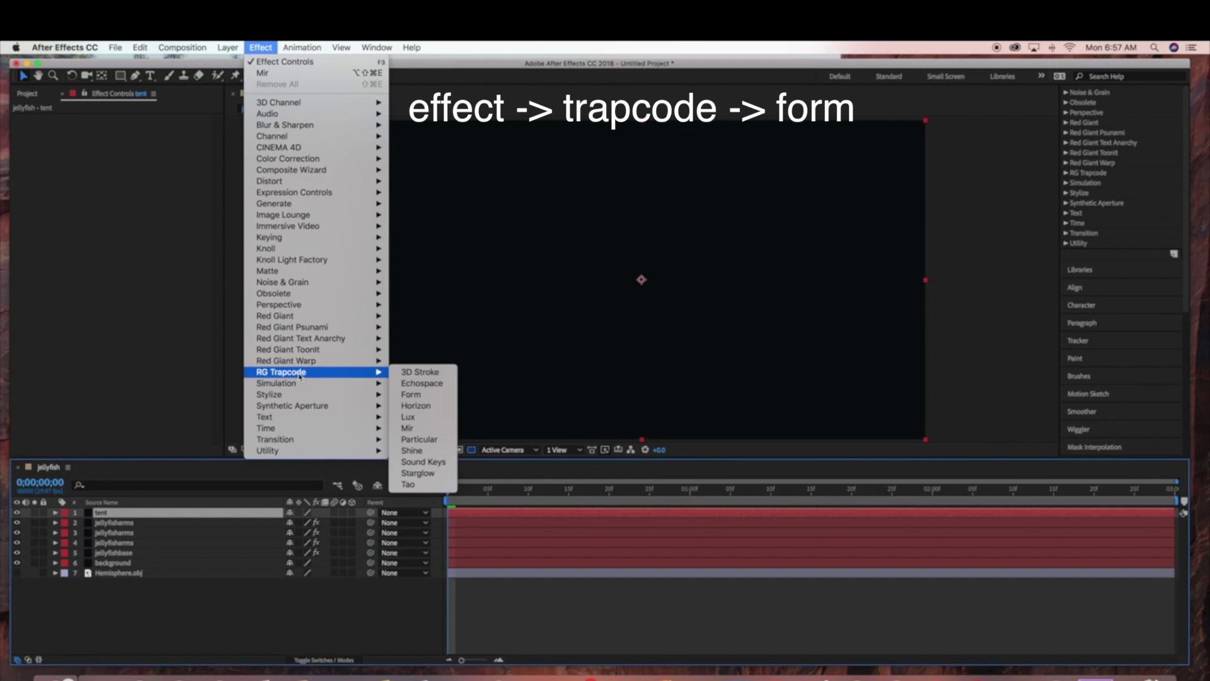
left_click(434, 397)
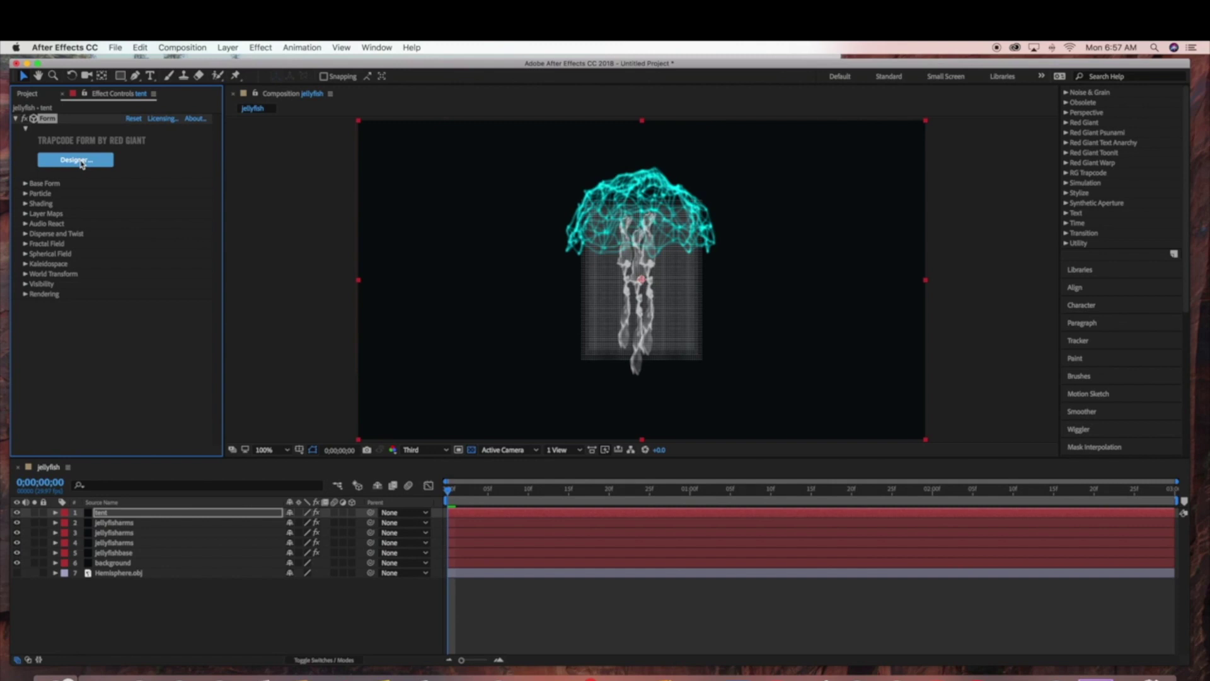
Apply the Massive Strings preset from the Lines group to the tent layer's Form effect in the Form Designer.
left_click(77, 160)
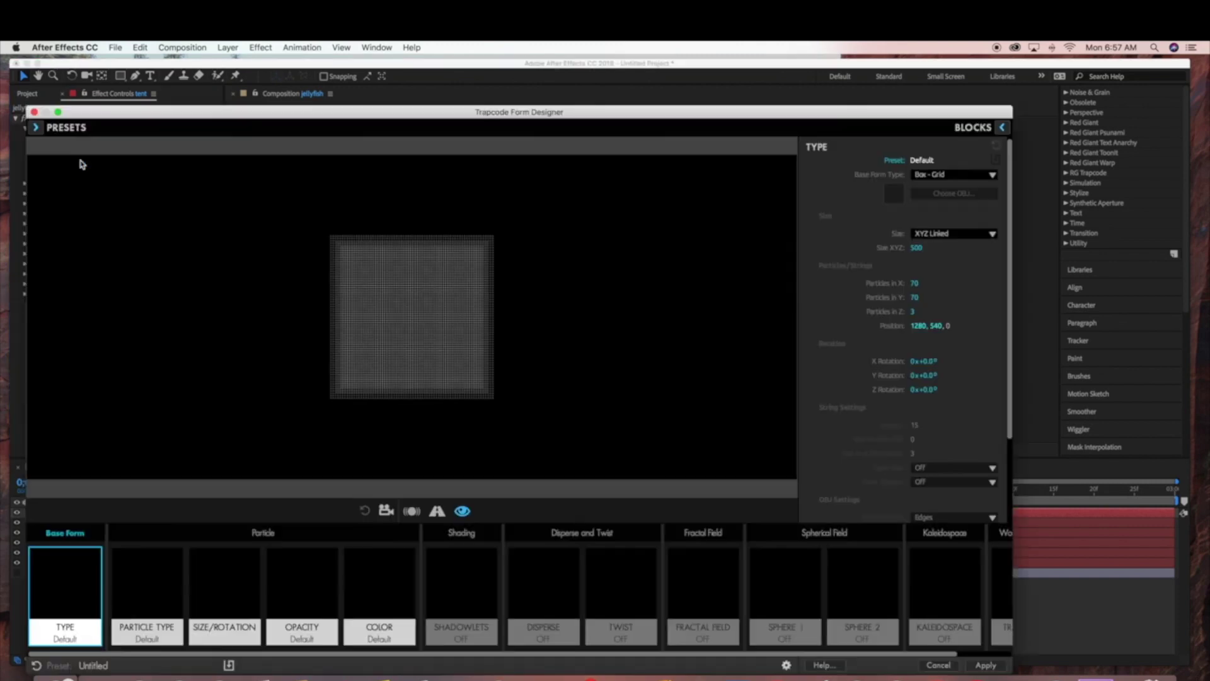
left_click(35, 128)
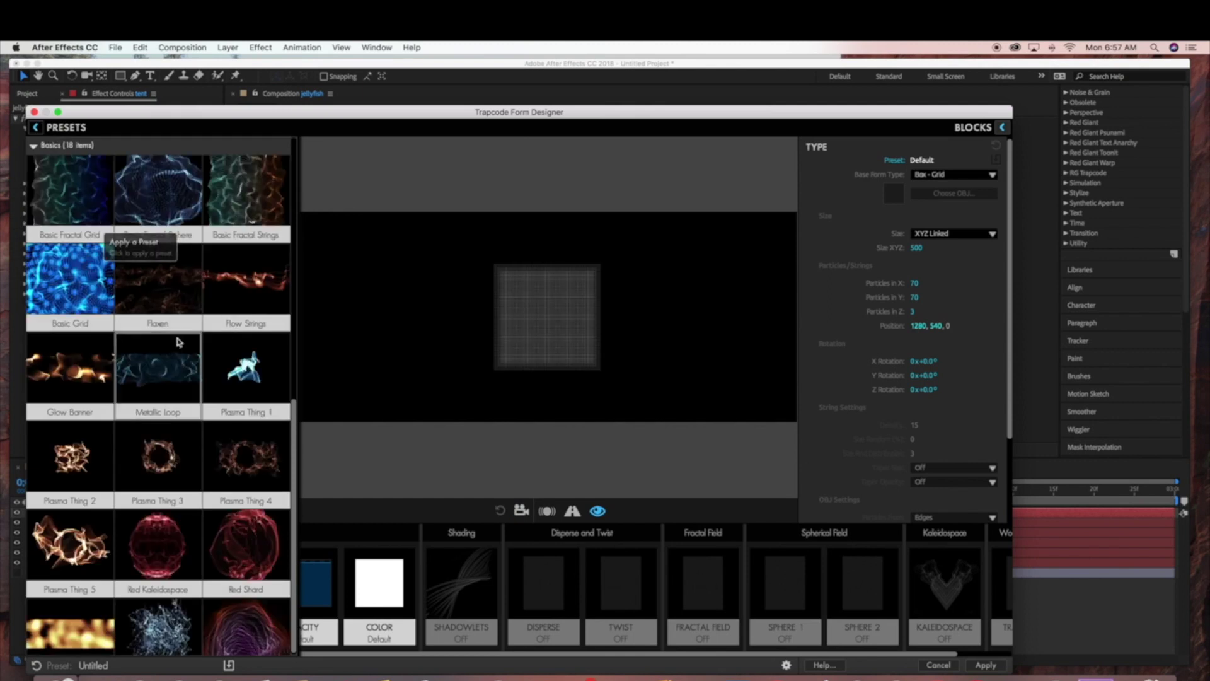
scroll(228, 376, "down", 10)
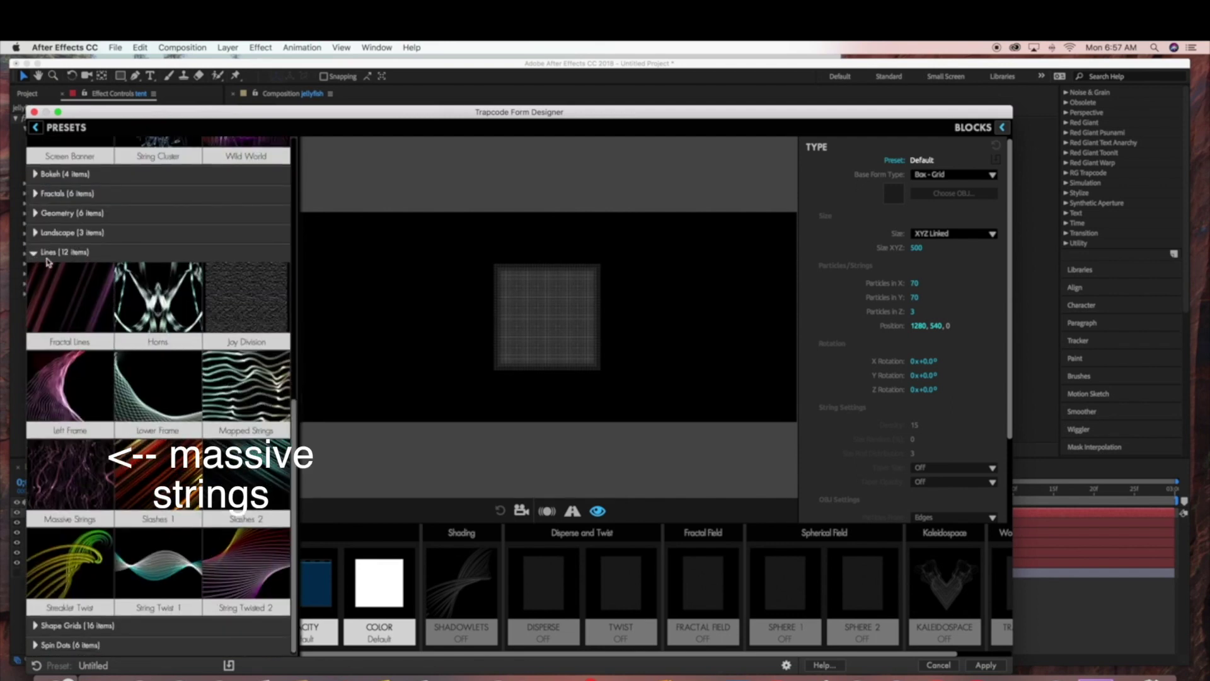
left_click(72, 475)
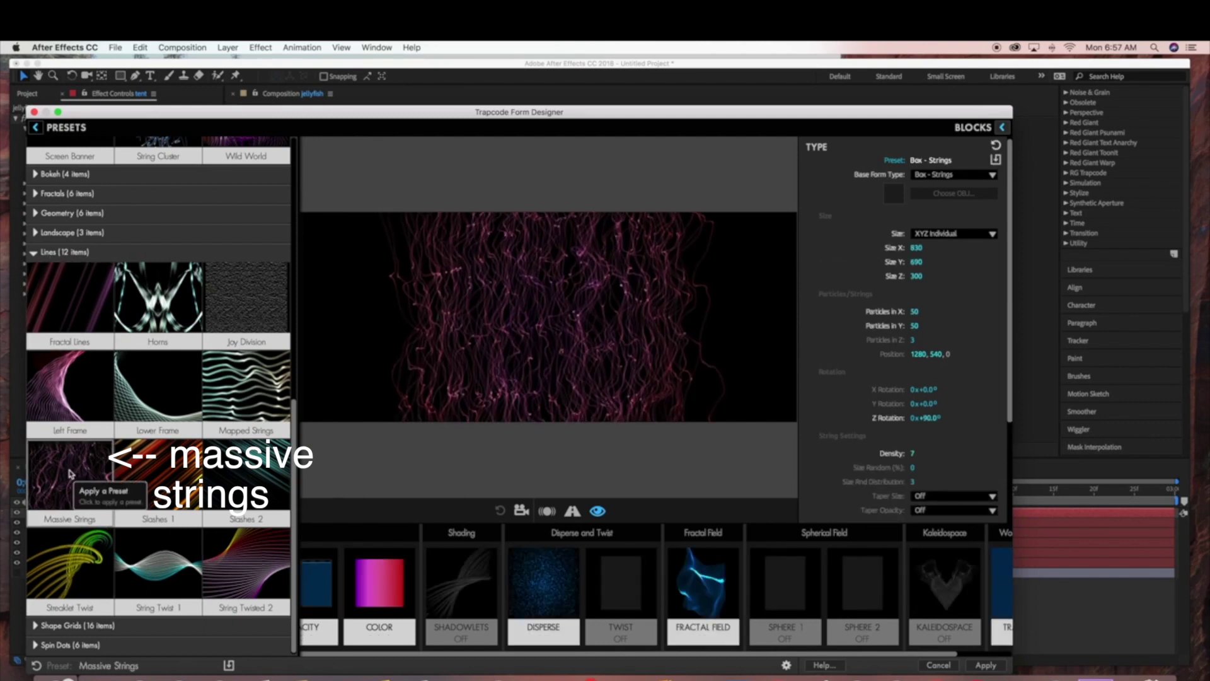
left_click(35, 127)
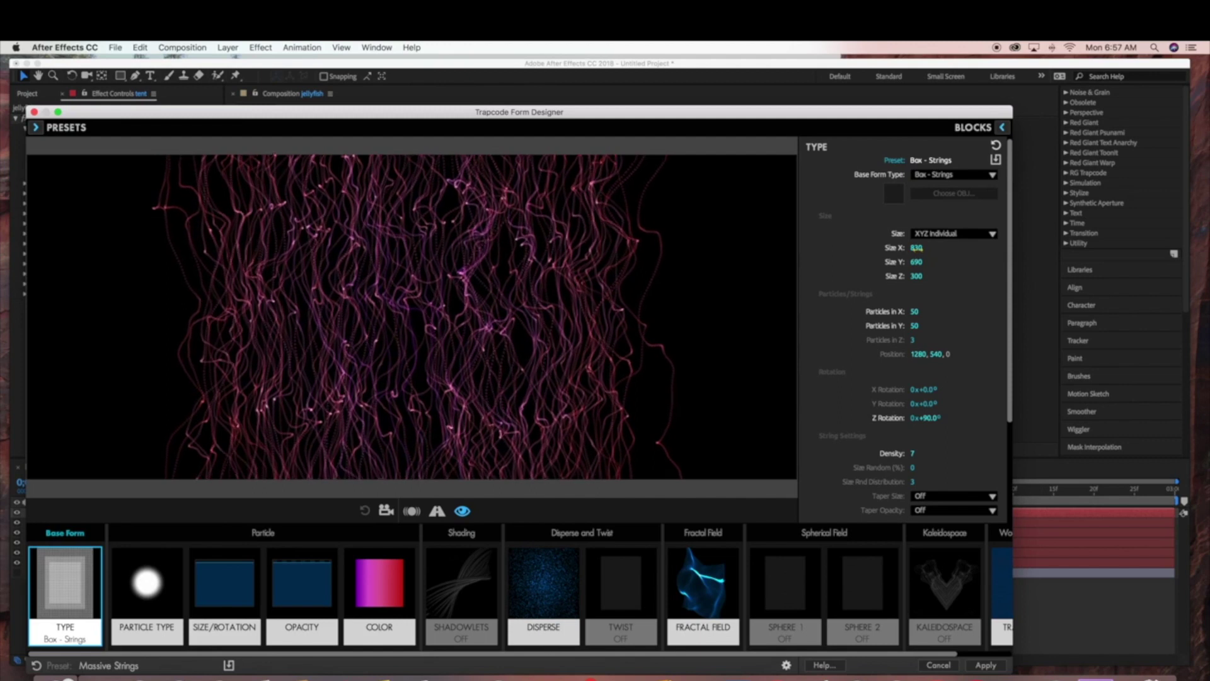
Set the base form's Size X to 220 and Size Y to 290, with 15 particles in Y.
left_click(917, 248)
type("220")
key("Tab")
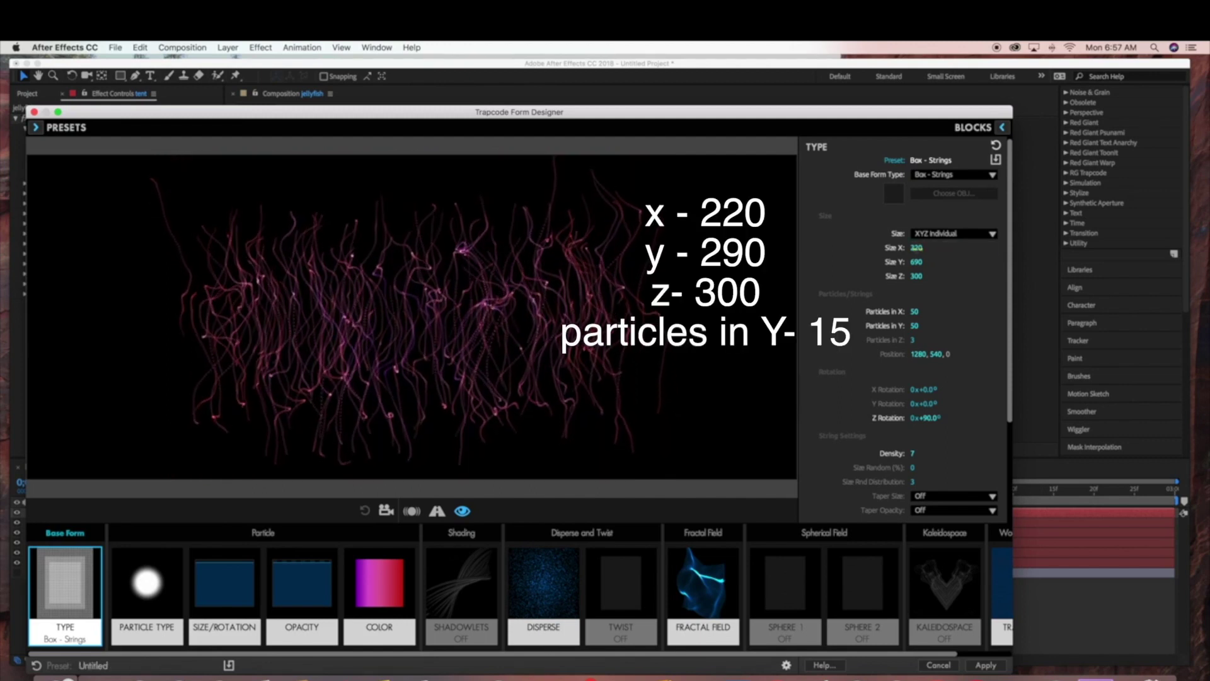
type("2")
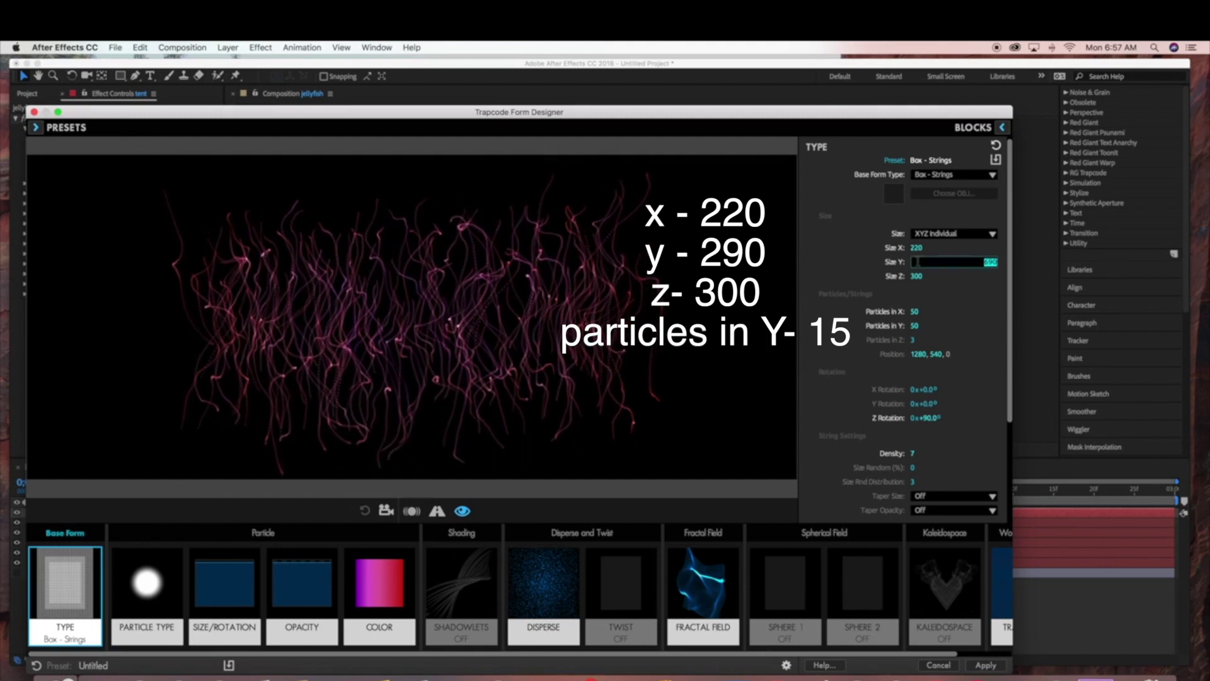
type("90")
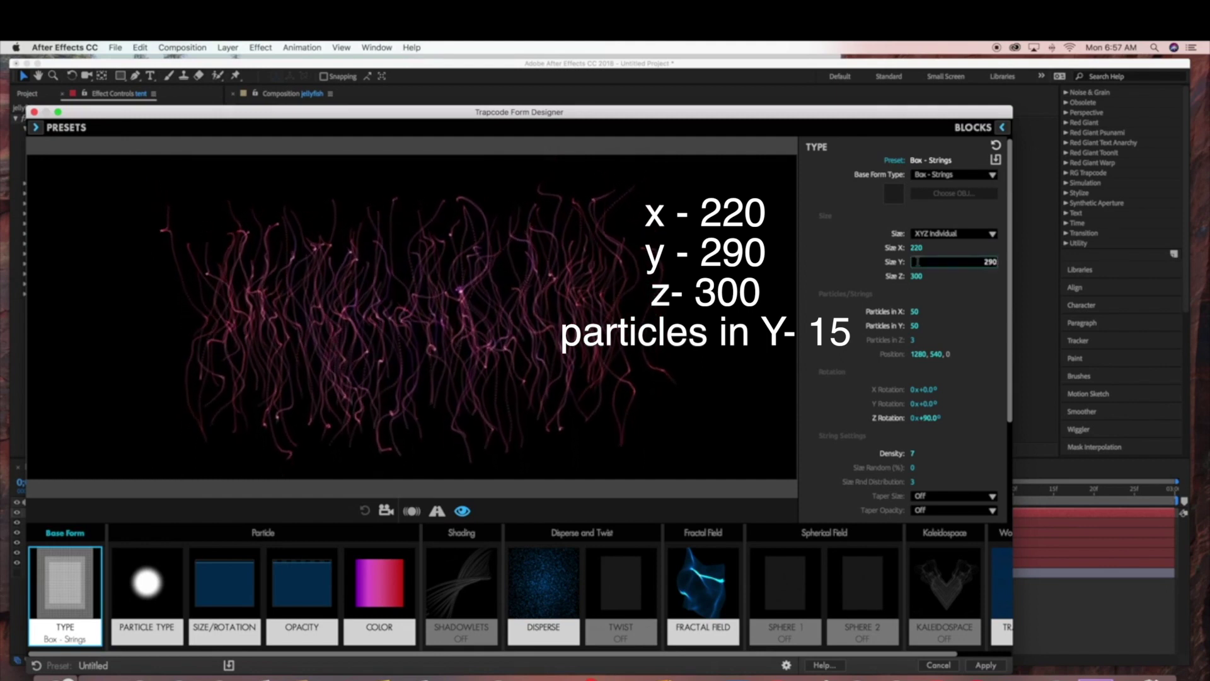
key("Return")
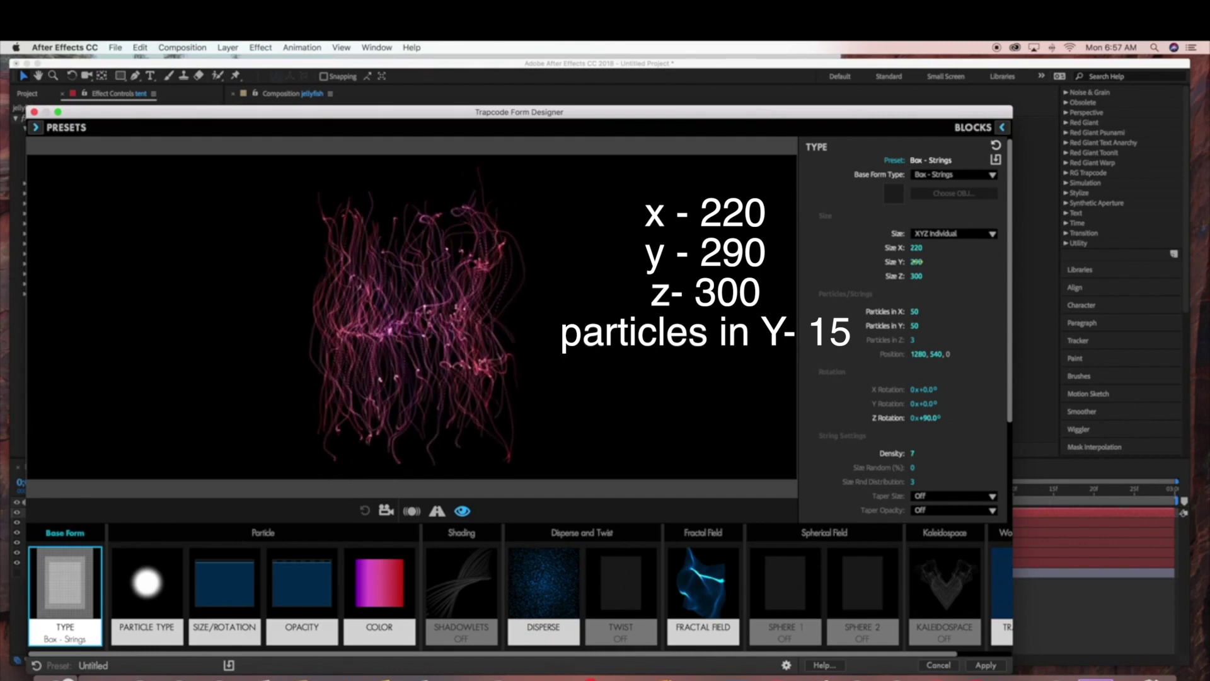
left_click(915, 326)
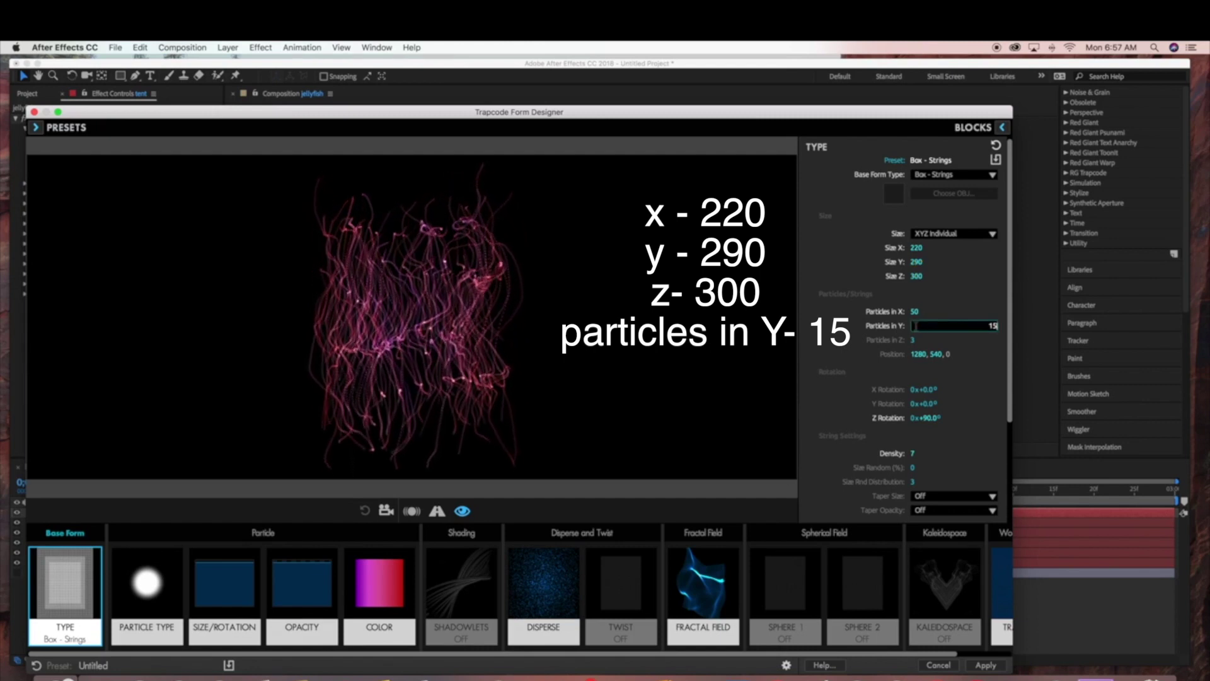
key("Return")
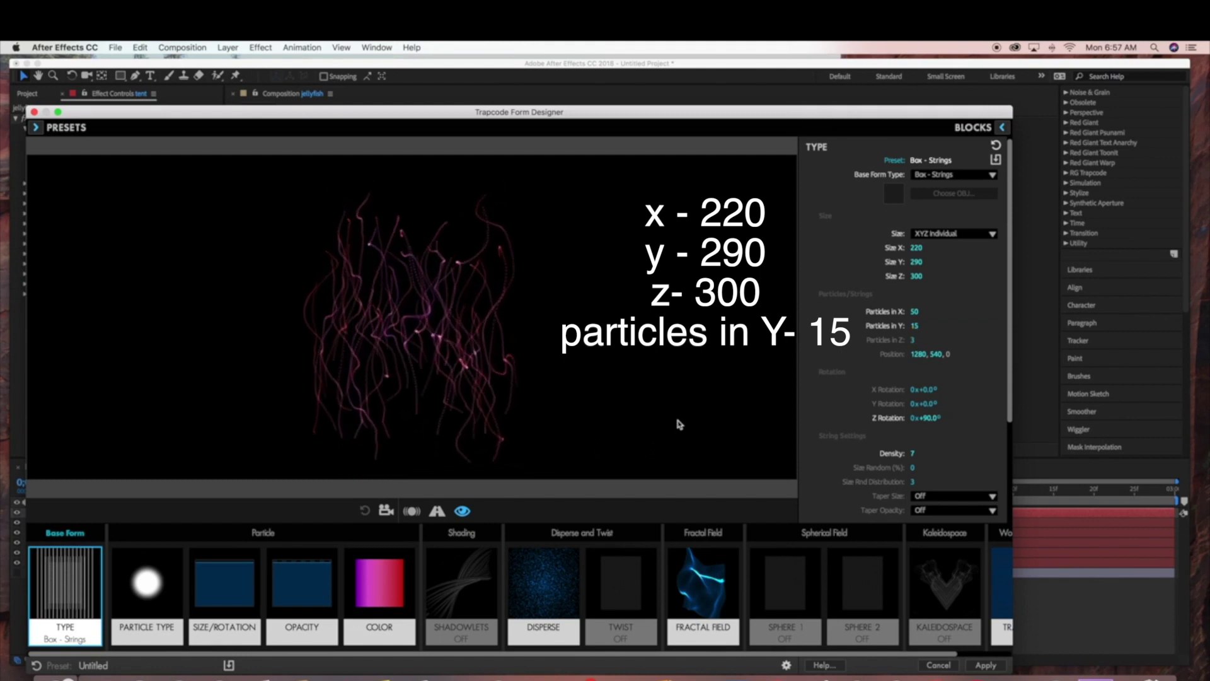
Change the strings' particle color ramp to the rainbow preset running from red through green to blue.
left_click(367, 577)
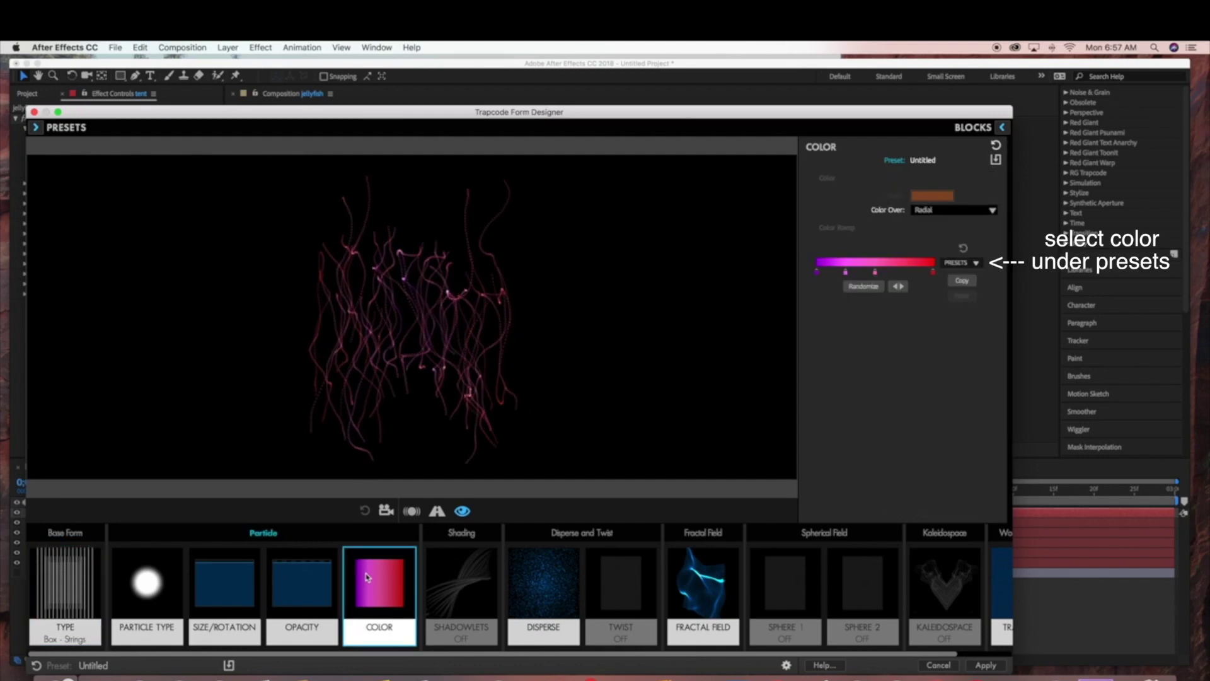
left_click(976, 265)
left_click(960, 301)
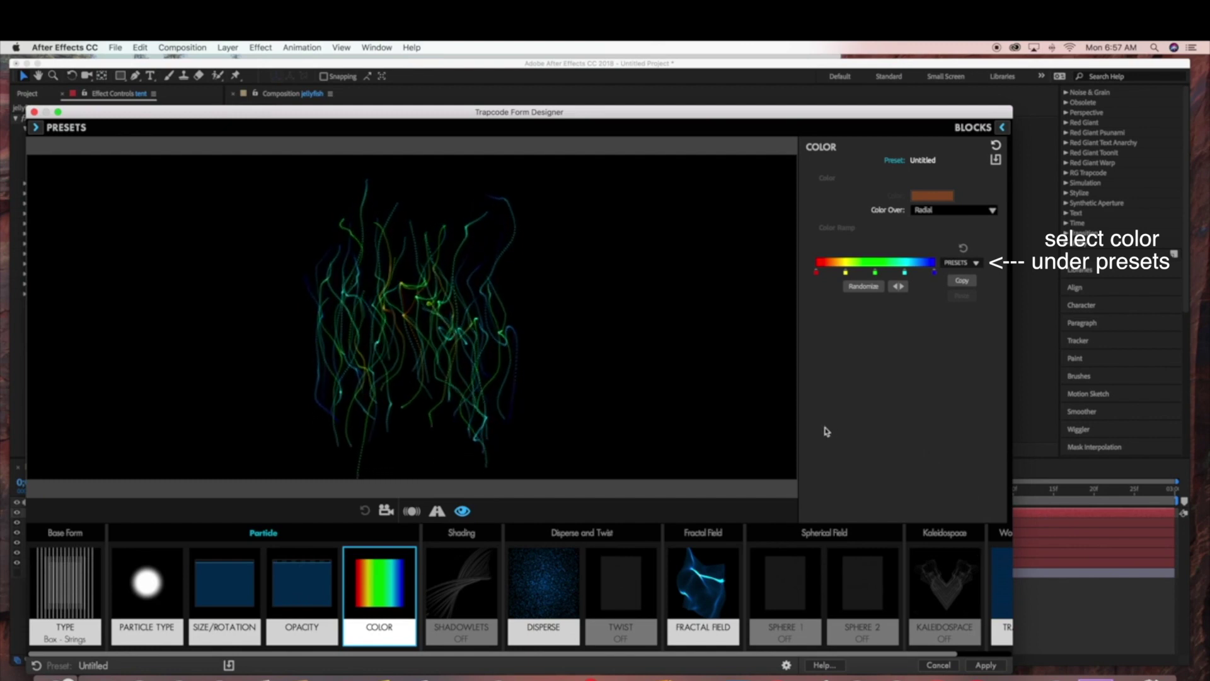
left_click(141, 597)
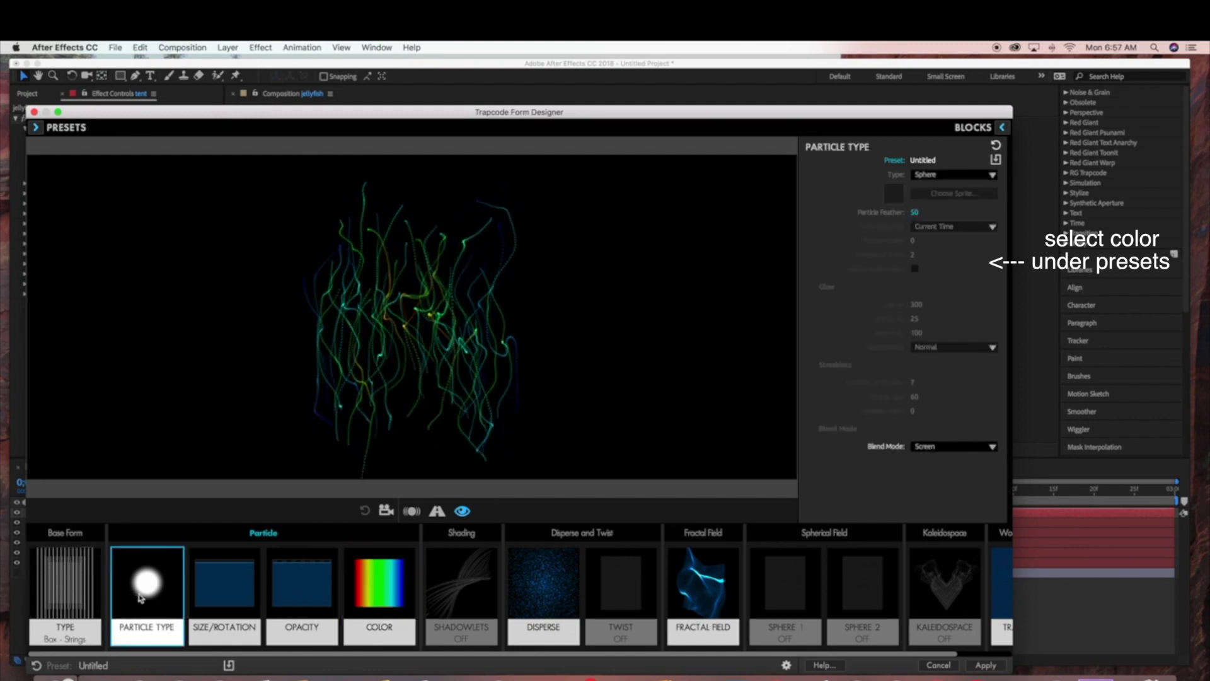
Set the base form's Particles in Y to 14 and apply the Designer settings to the tent layer.
left_click(61, 590)
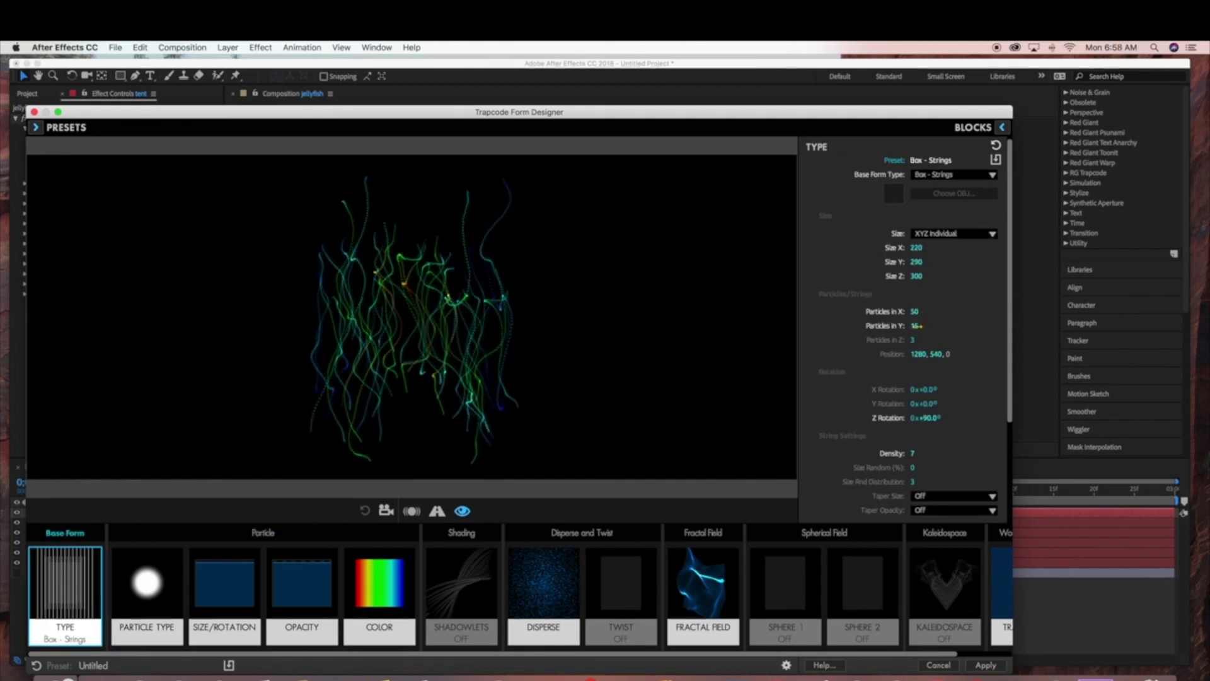
left_click(915, 325)
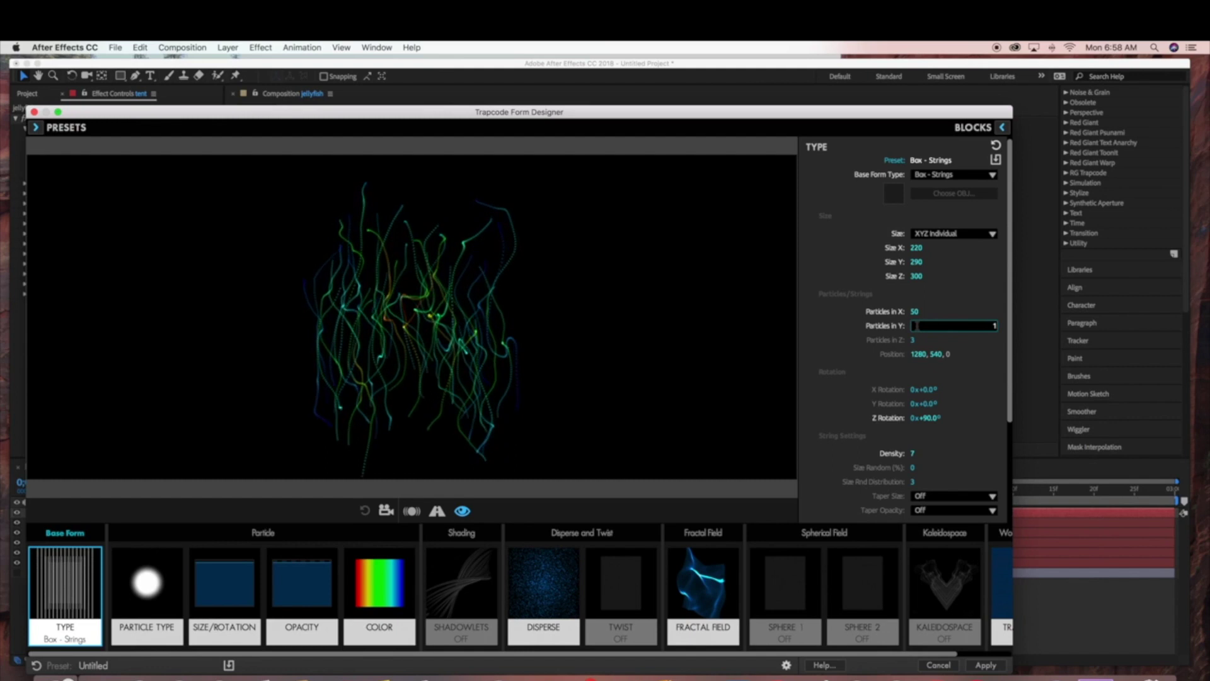
key("Return")
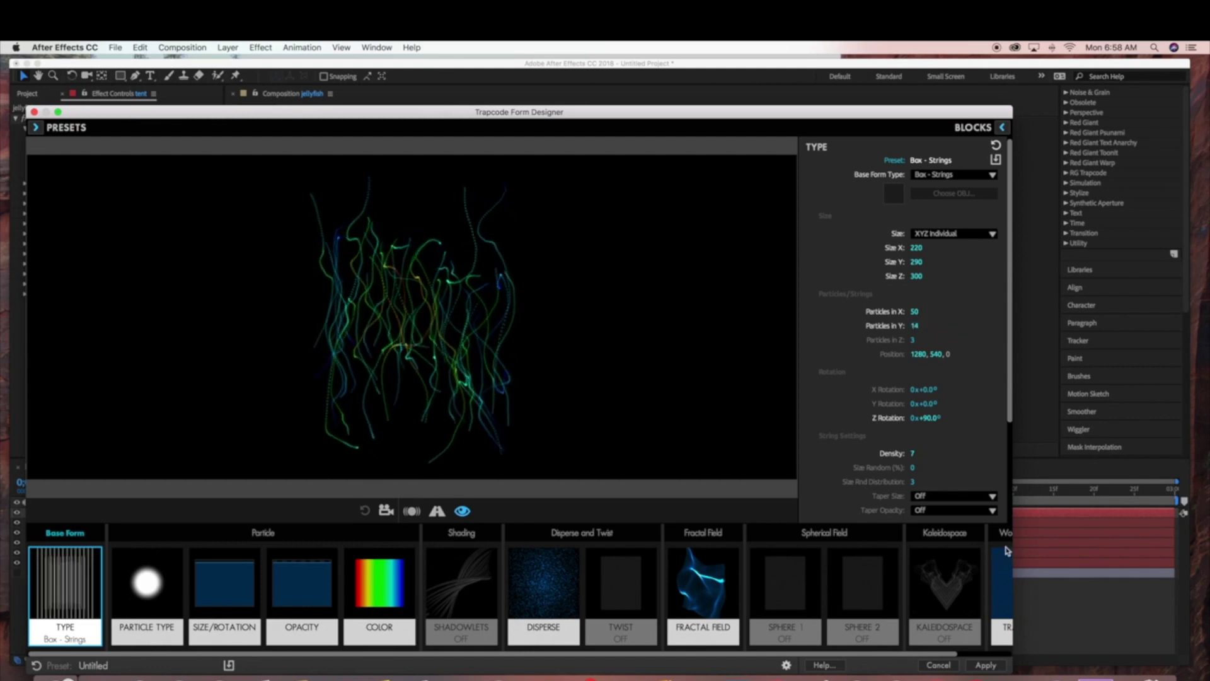
scroll(1007, 550, "right", 1)
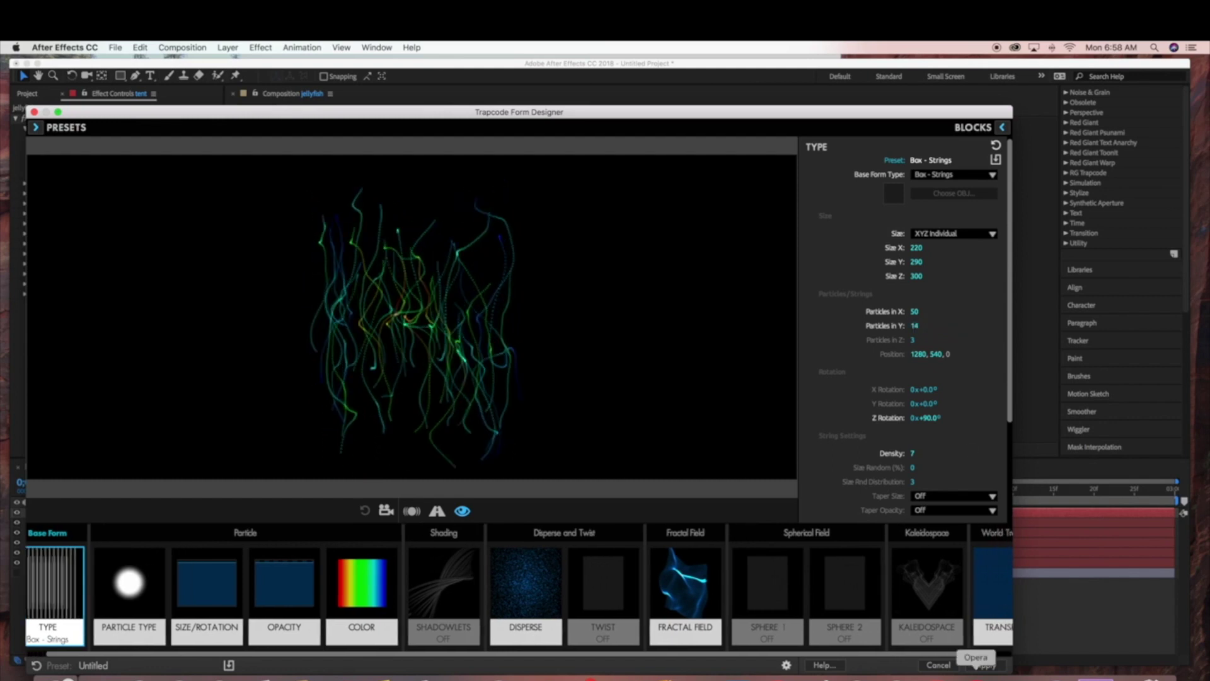
left_click(985, 665)
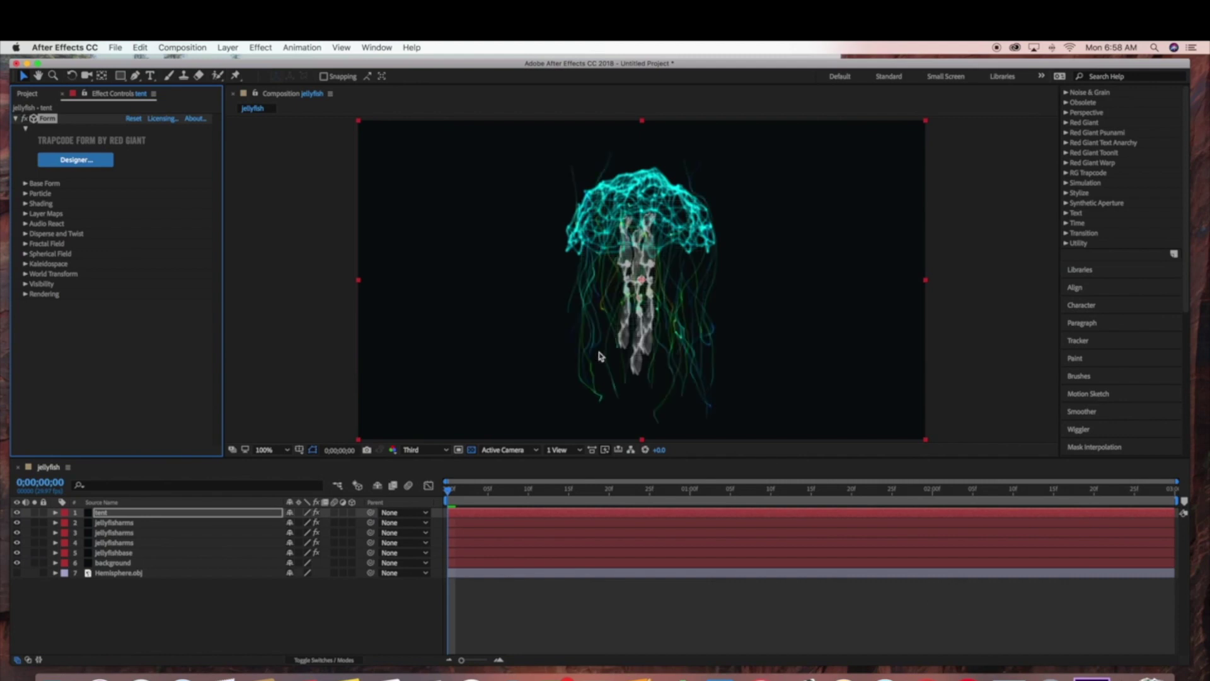
Move the jellyfishbase layer straight up slightly so the dome sits higher over the arms and tentacle strings.
left_click(642, 281)
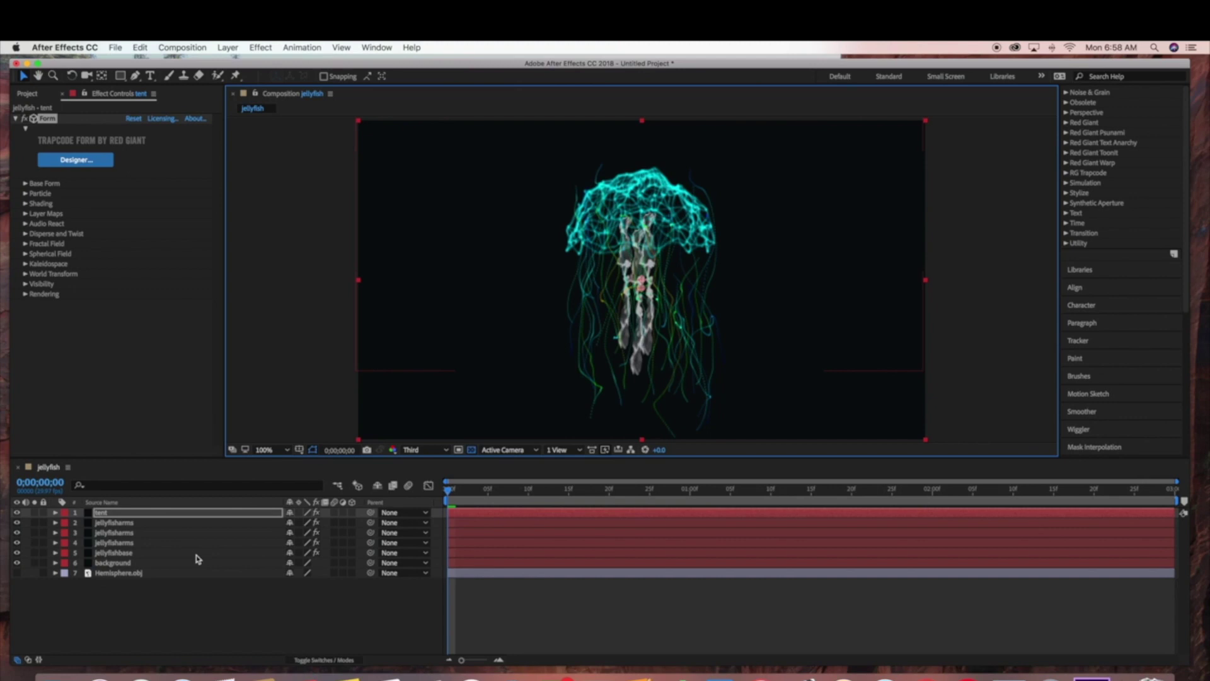
left_click(196, 554)
left_click_drag(640, 214, 640, 190)
key("Return")
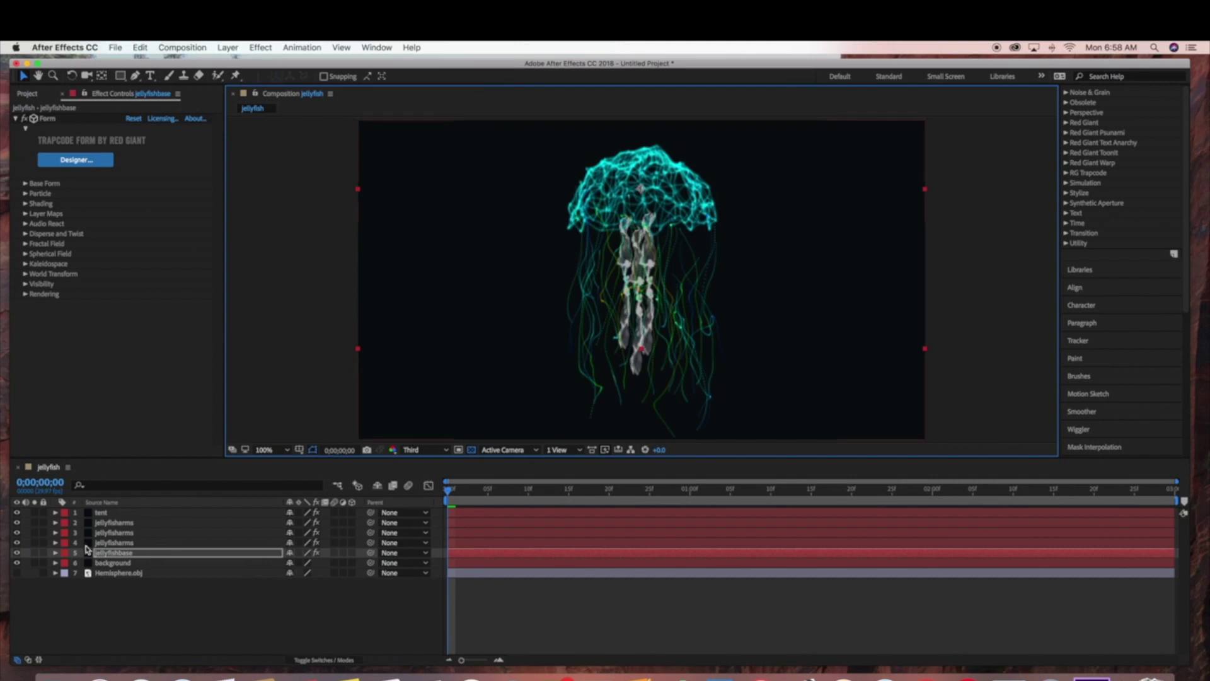
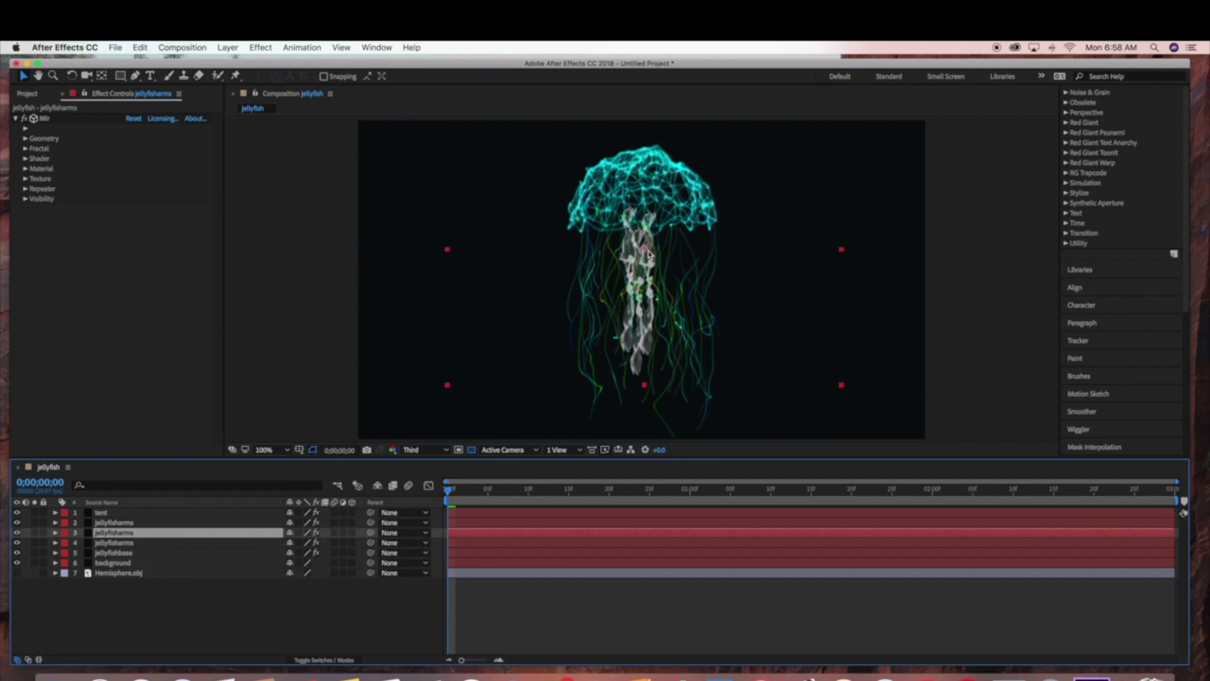
Move the upper two jellyfisharms layers up toward the dome and enlarge each one slightly.
left_click_drag(640, 263, 644, 249)
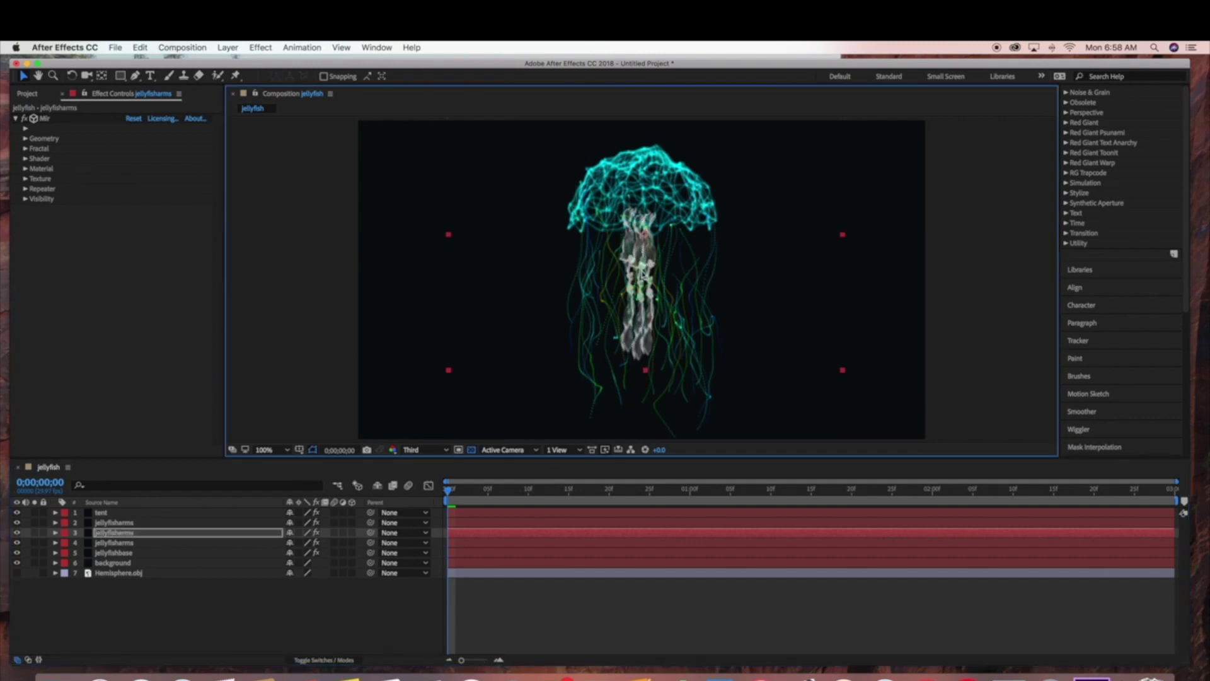
left_click_drag(852, 378, 855, 386)
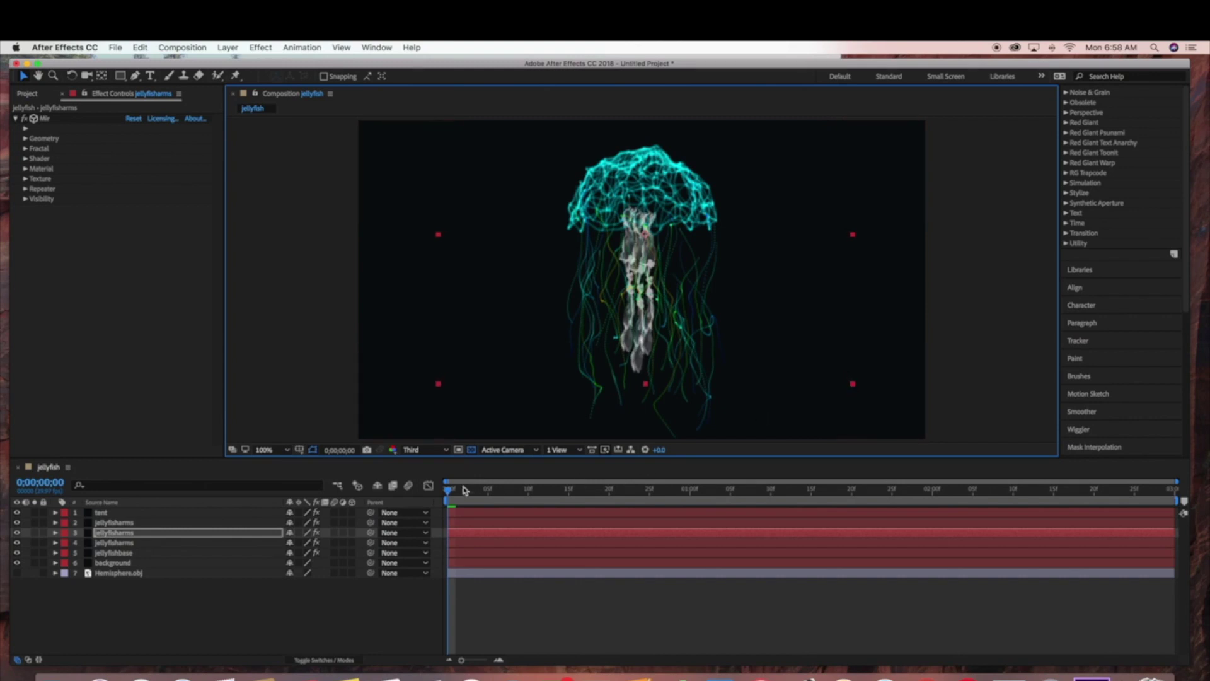
left_click(184, 523)
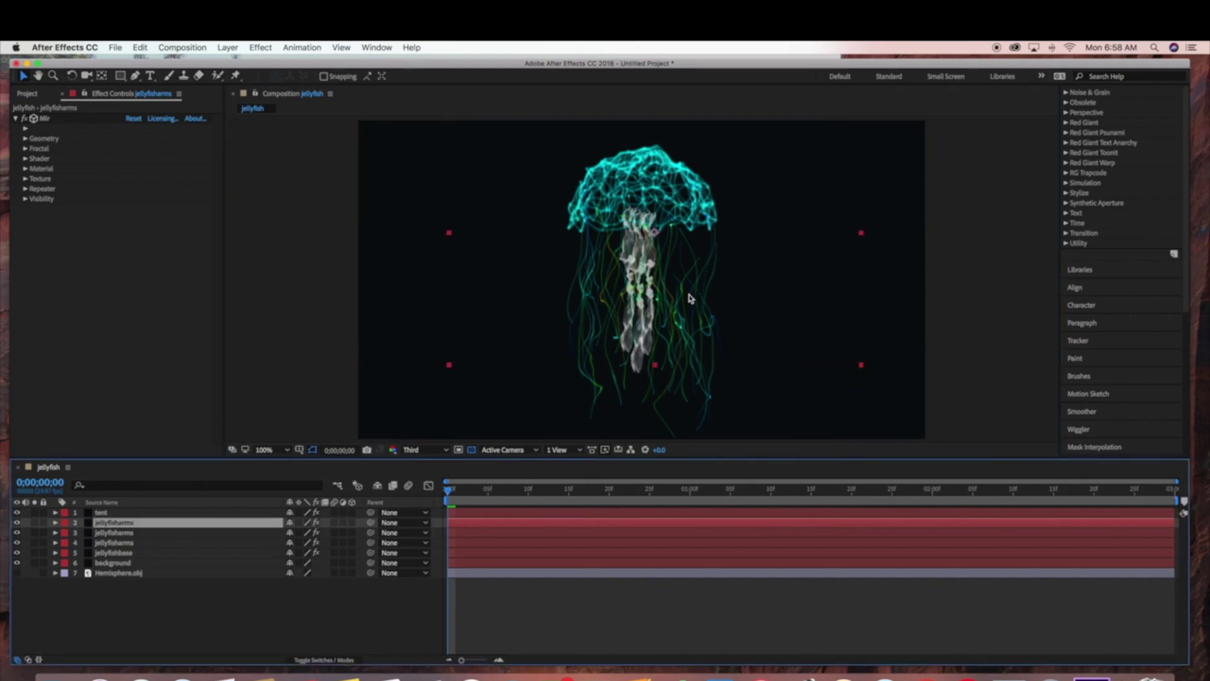
left_click_drag(655, 288, 658, 276)
key("Return")
left_click_drag(863, 351, 875, 362)
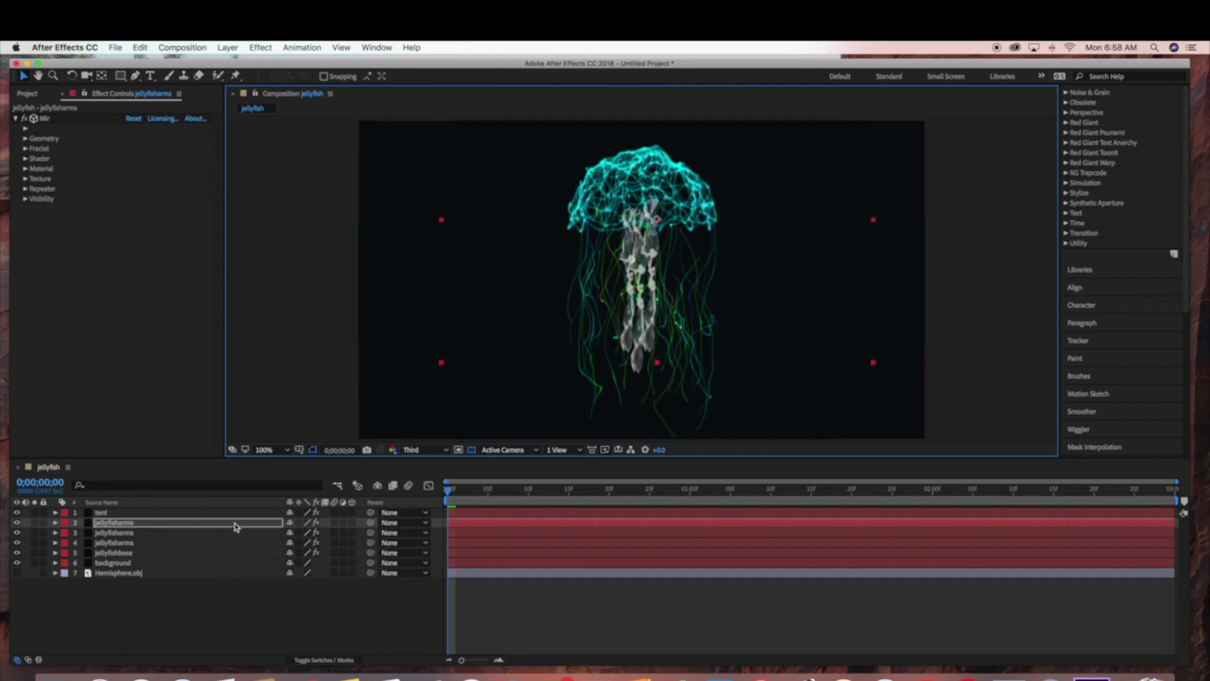
Scale the tent layer down slightly and shift it a little lower so the strings hang from the dome's edge.
left_click(211, 513)
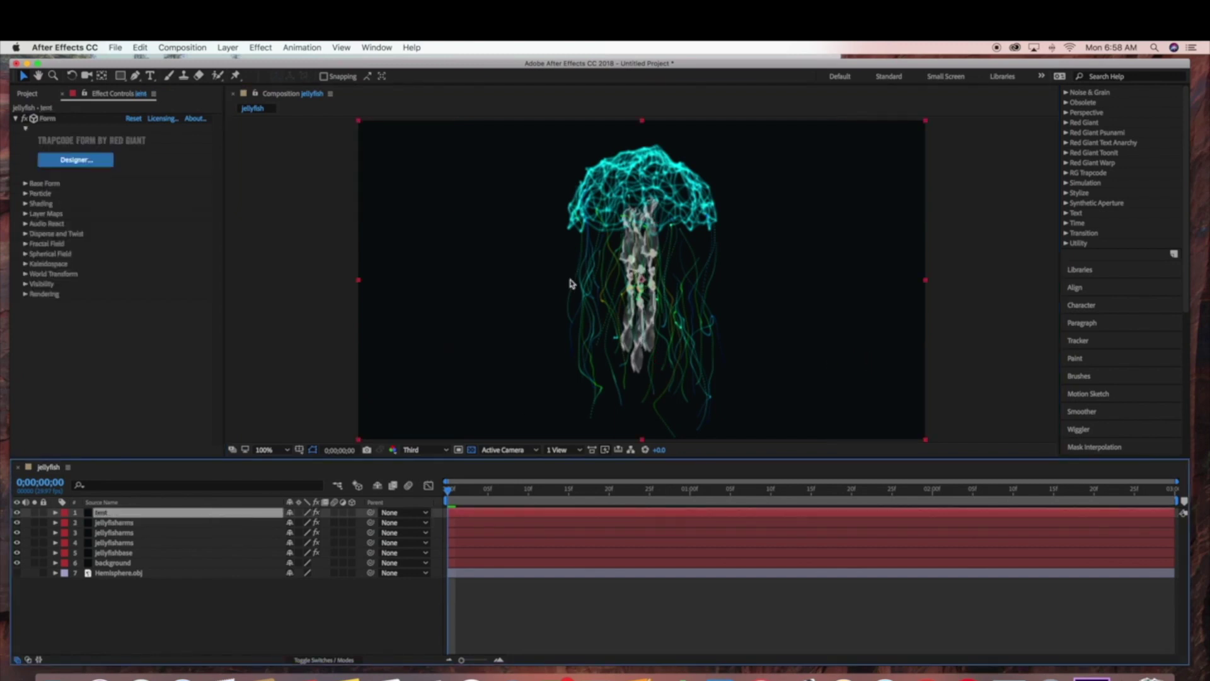
left_click(361, 123)
left_click_drag(361, 123, 386, 148)
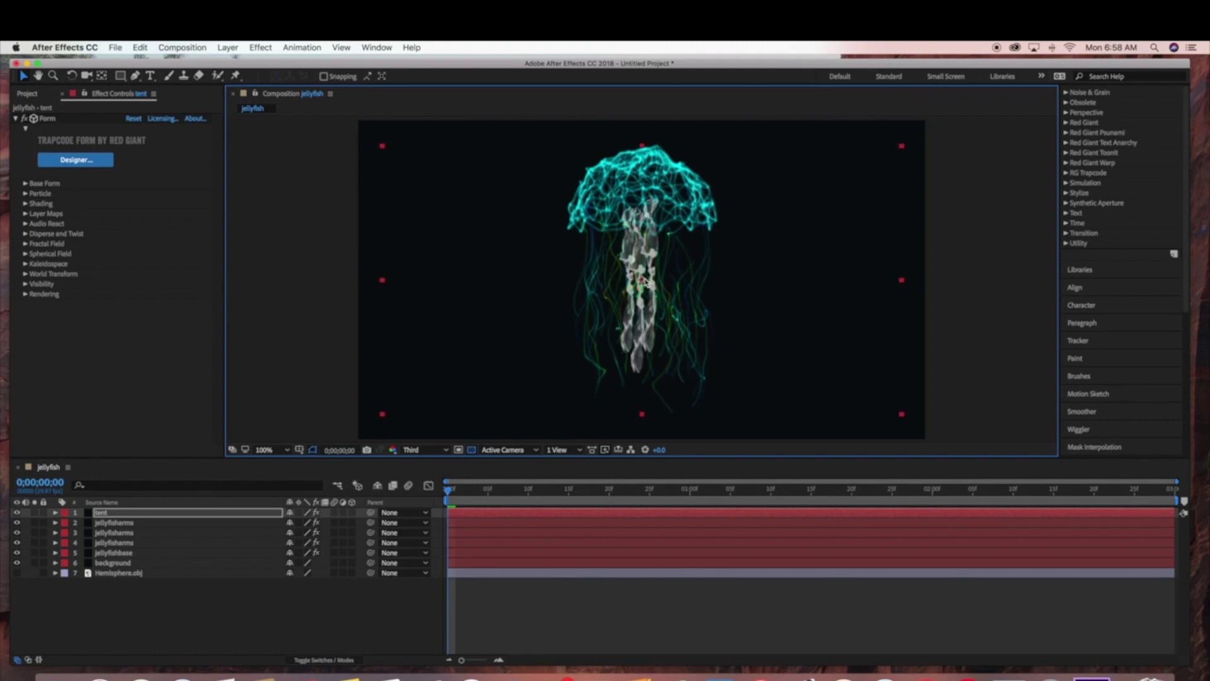
left_click_drag(640, 280, 643, 287)
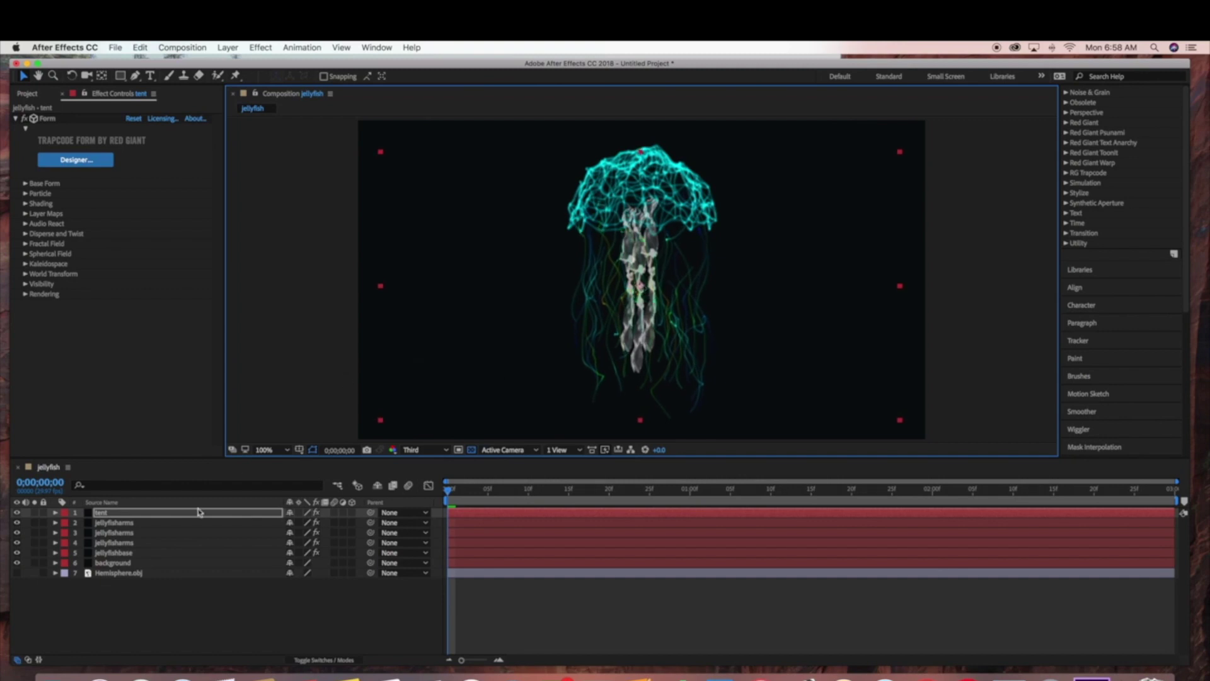
left_click(187, 612)
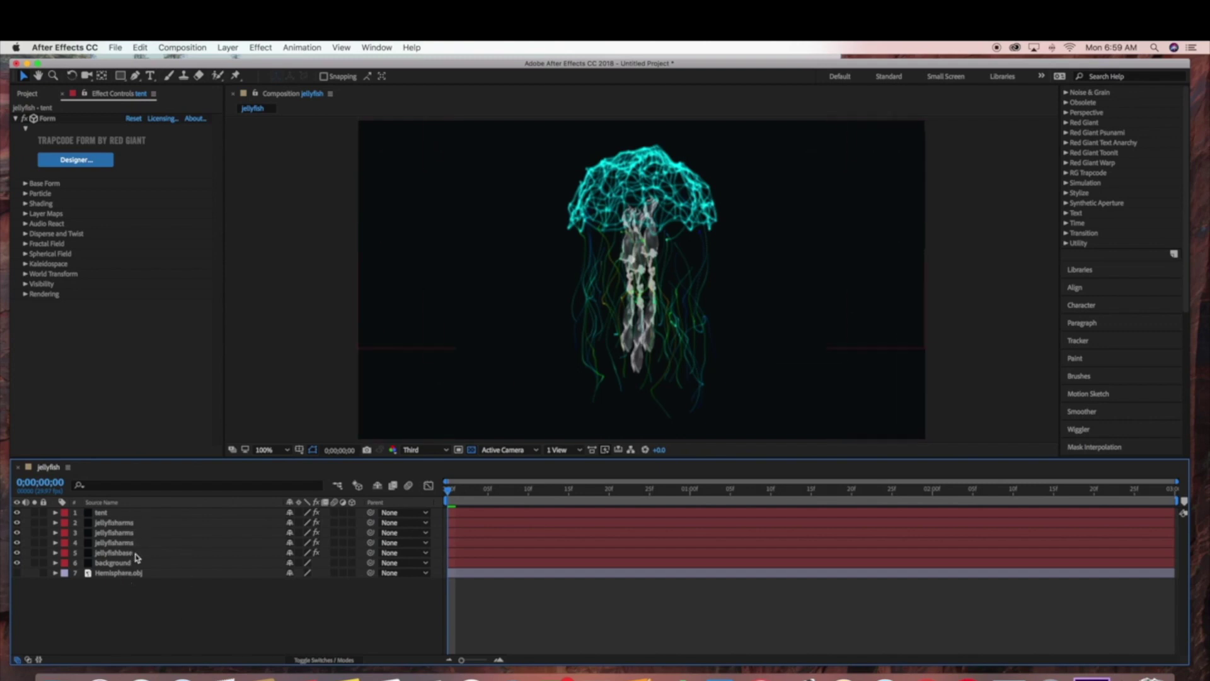
Pre-compose the tent, three jellyfisharms and jellyfishbase layers into a new composition named jellyfish, moving all attributes into it.
left_click(128, 514)
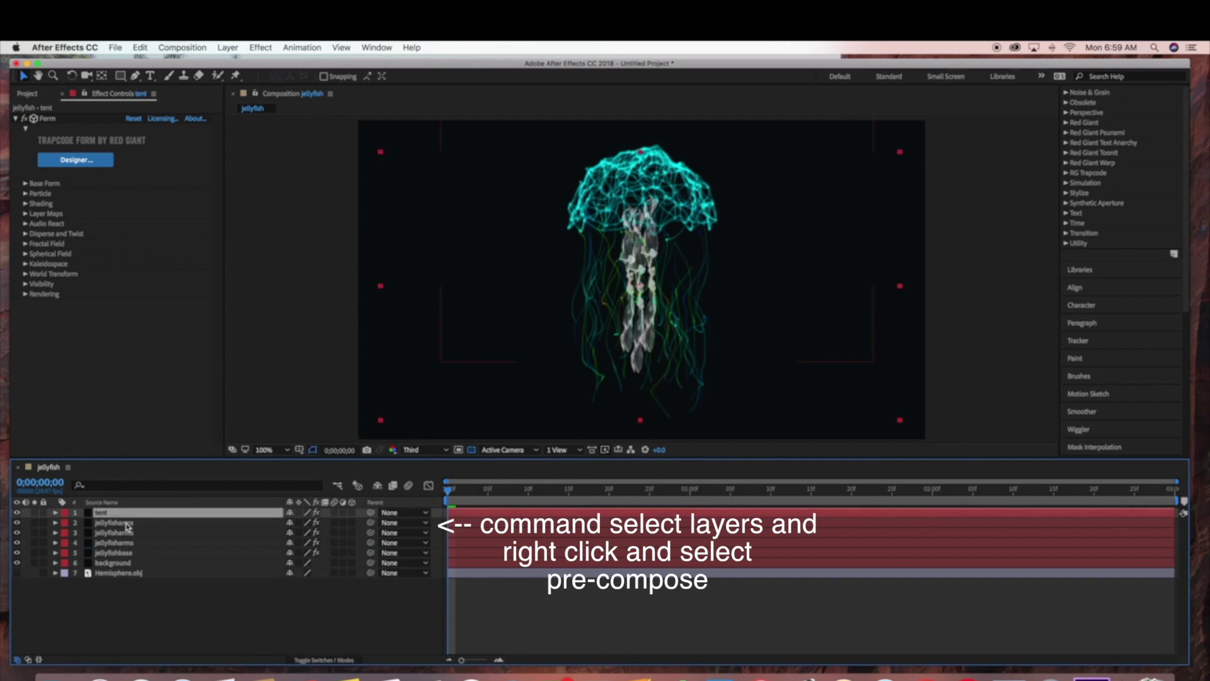
left_click(128, 523, "super")
left_click(128, 534, "super")
left_click(128, 543, "super")
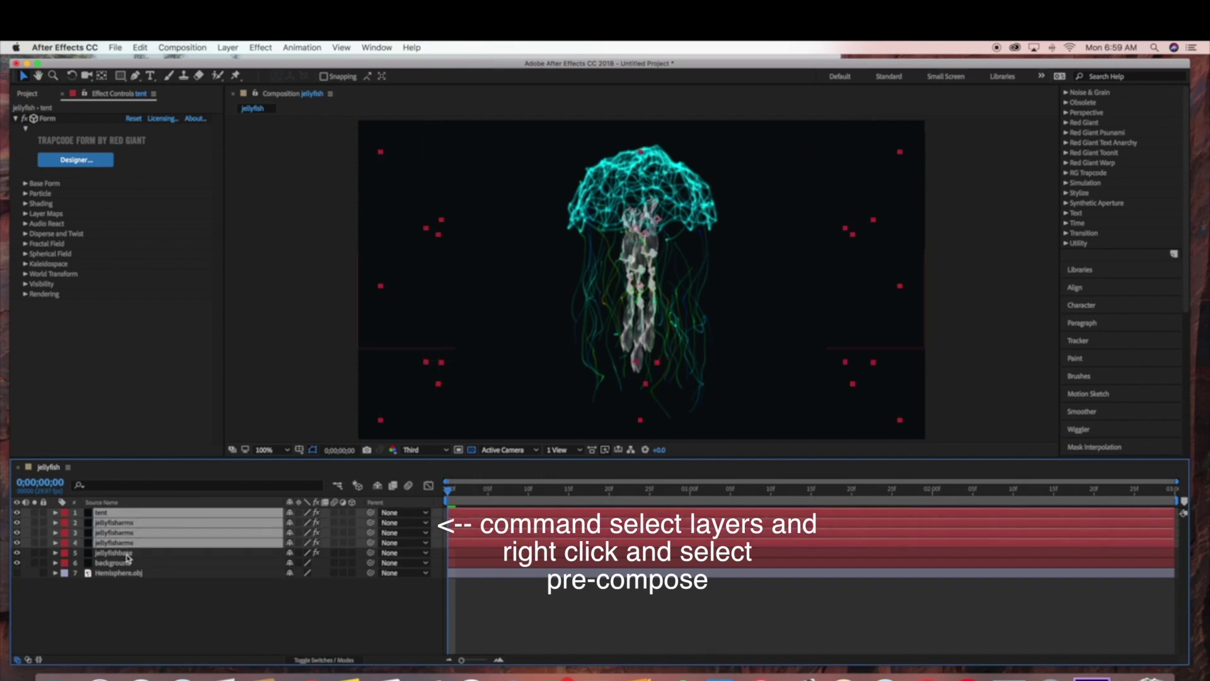
left_click(129, 554, "super")
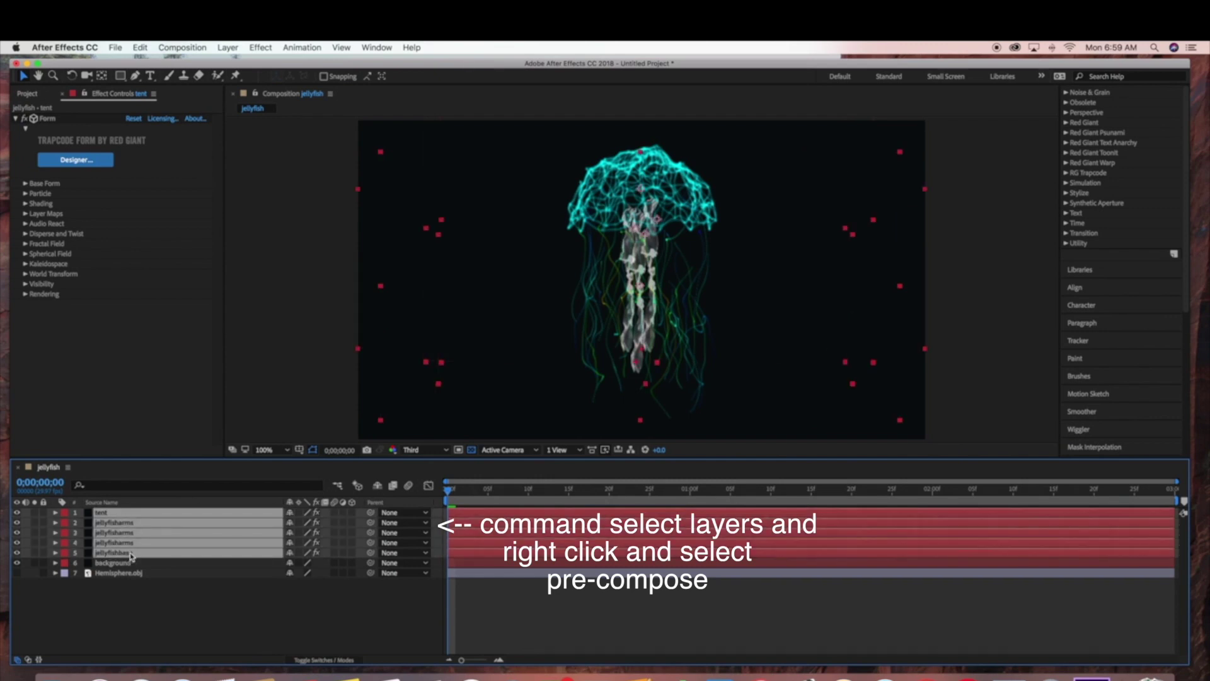
right_click(162, 537)
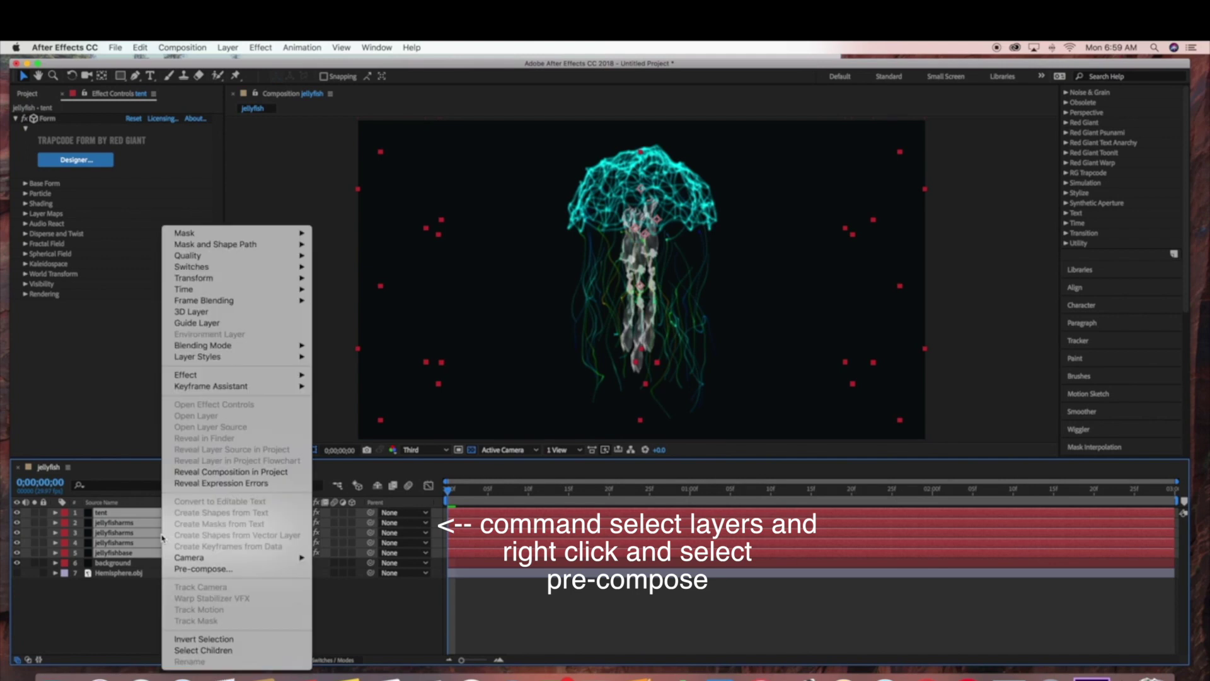
left_click(190, 569)
type("jellyfish")
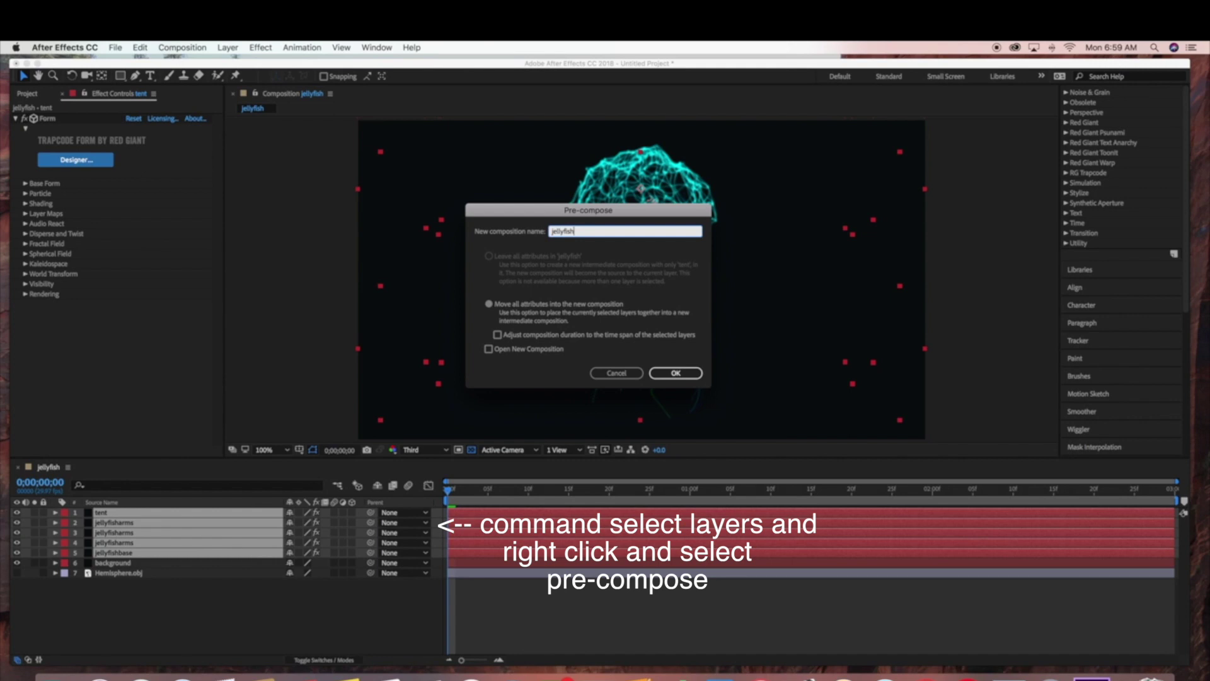
left_click(672, 374)
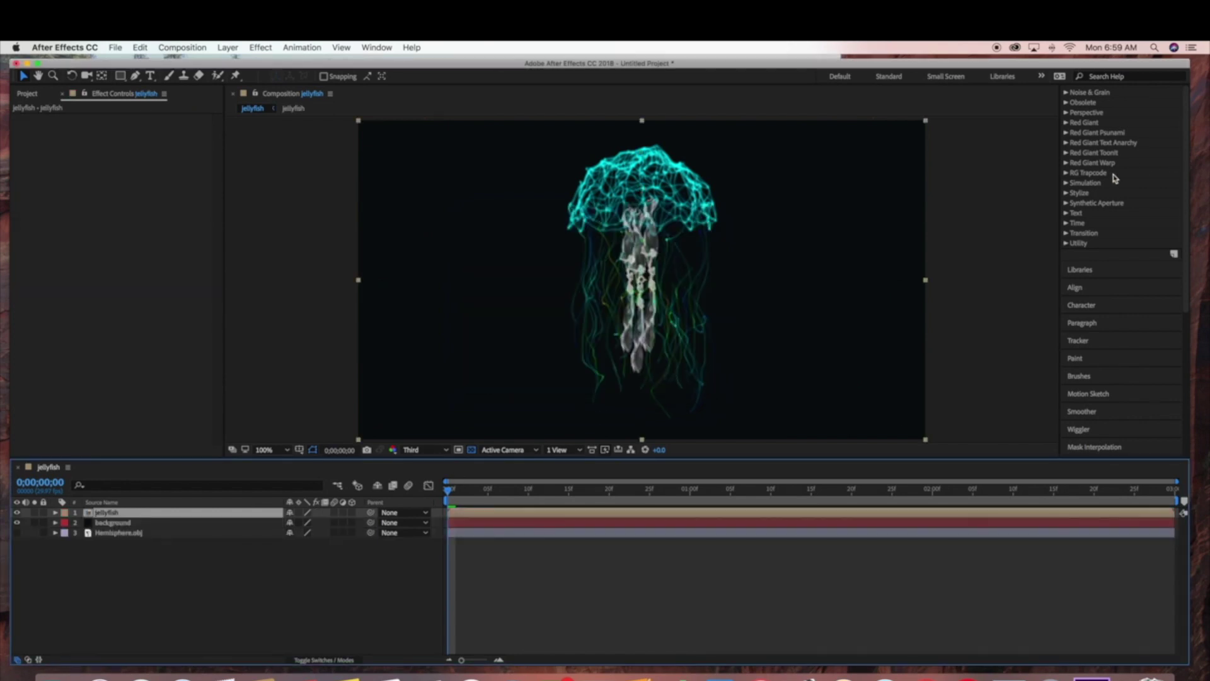
Apply the Stylize Glow effect to the pre-composed jellyfish layer.
scroll(1115, 179, "up", 5)
left_click(1091, 146)
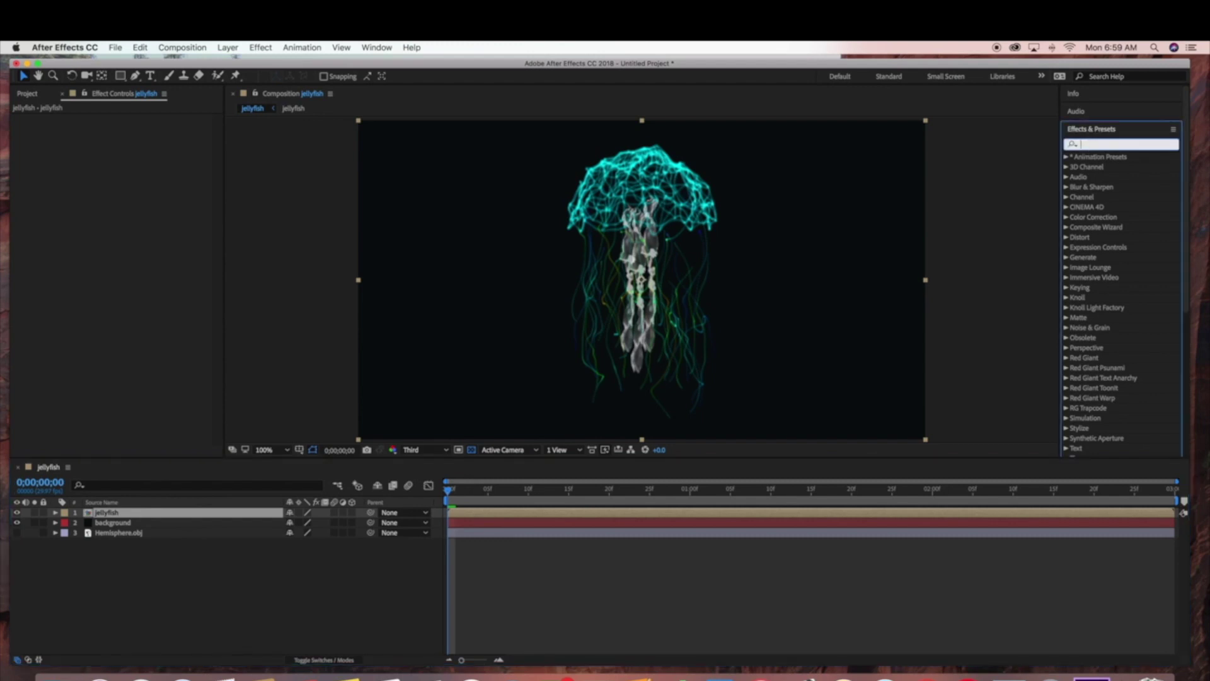
type("glow")
left_click_drag(1111, 278, 125, 512)
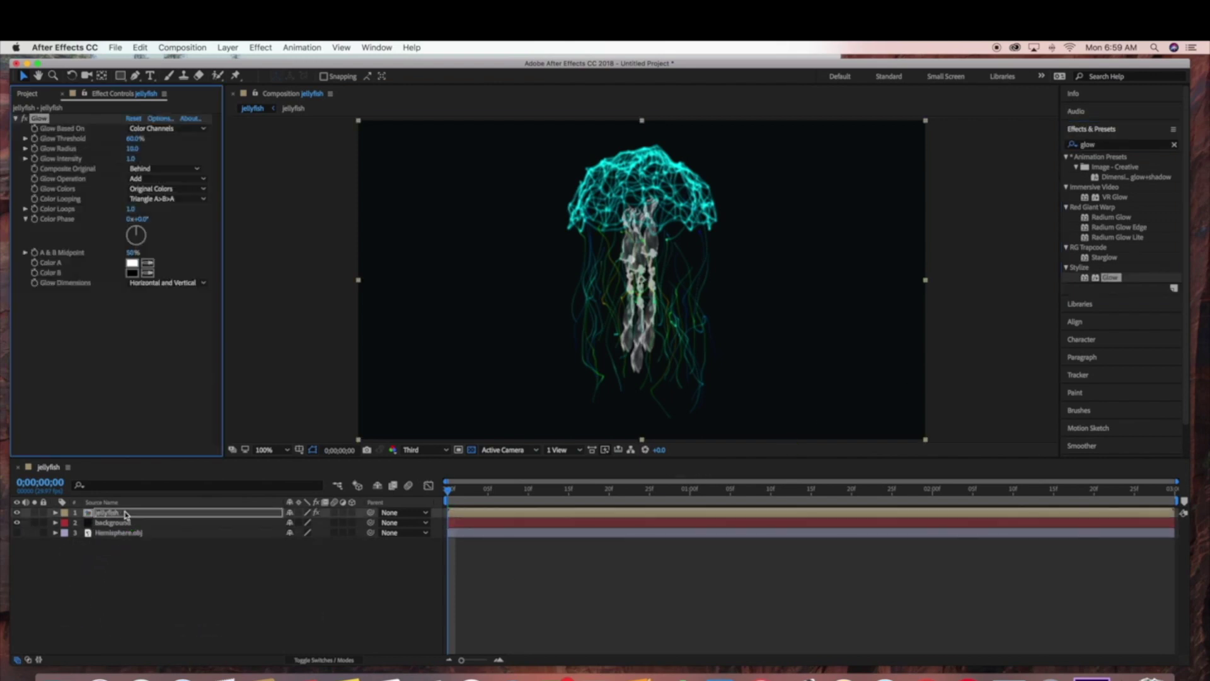
Set the preview resolution to Full and the jellyfish layer's Glow Threshold to 75%.
left_click(436, 450)
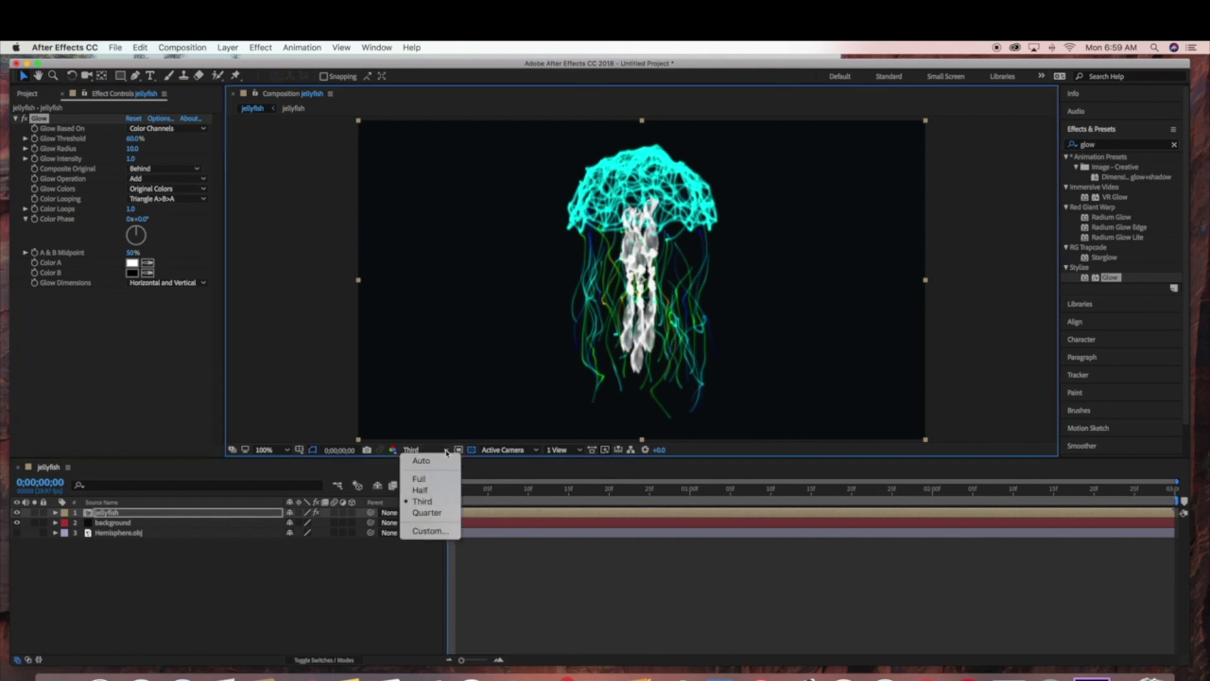
left_click(435, 479)
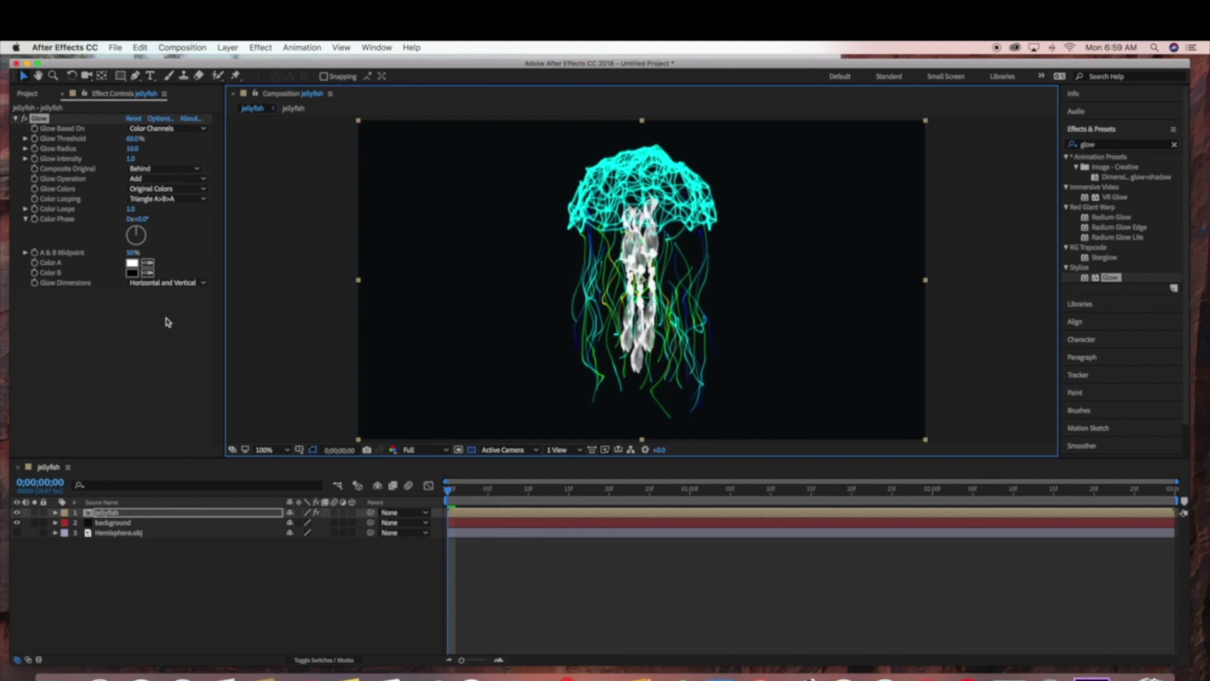
left_click(134, 140)
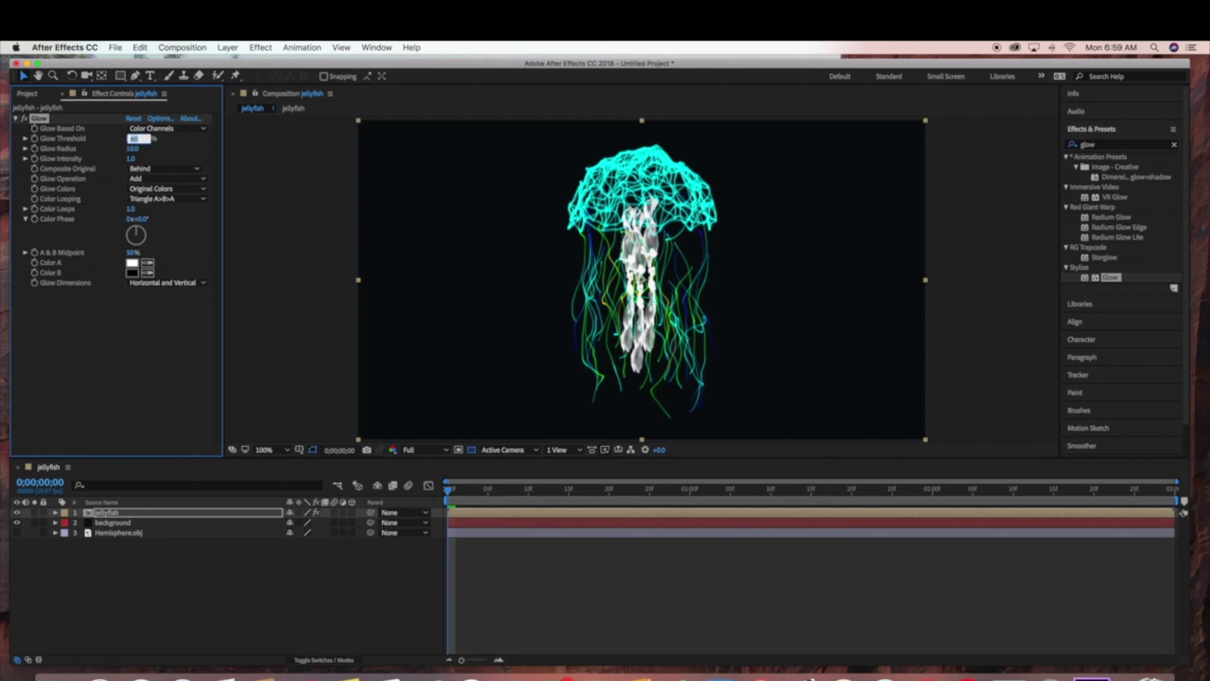
key("Return")
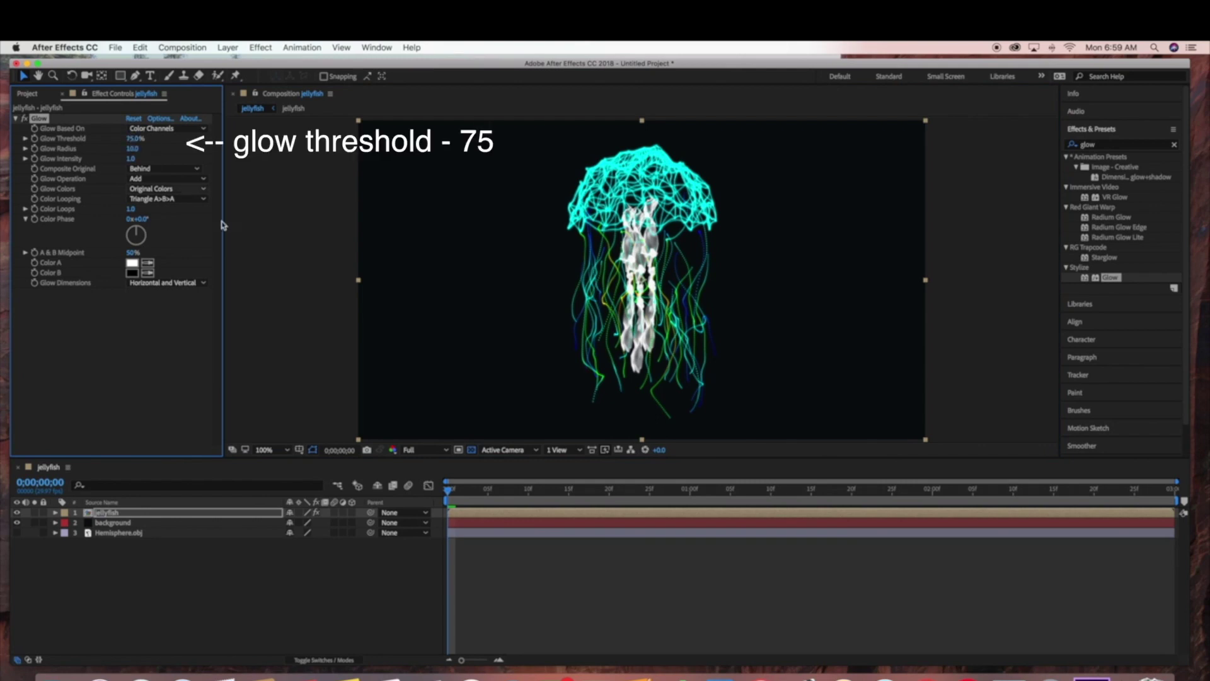
key("period")
key("comma")
key("comma")
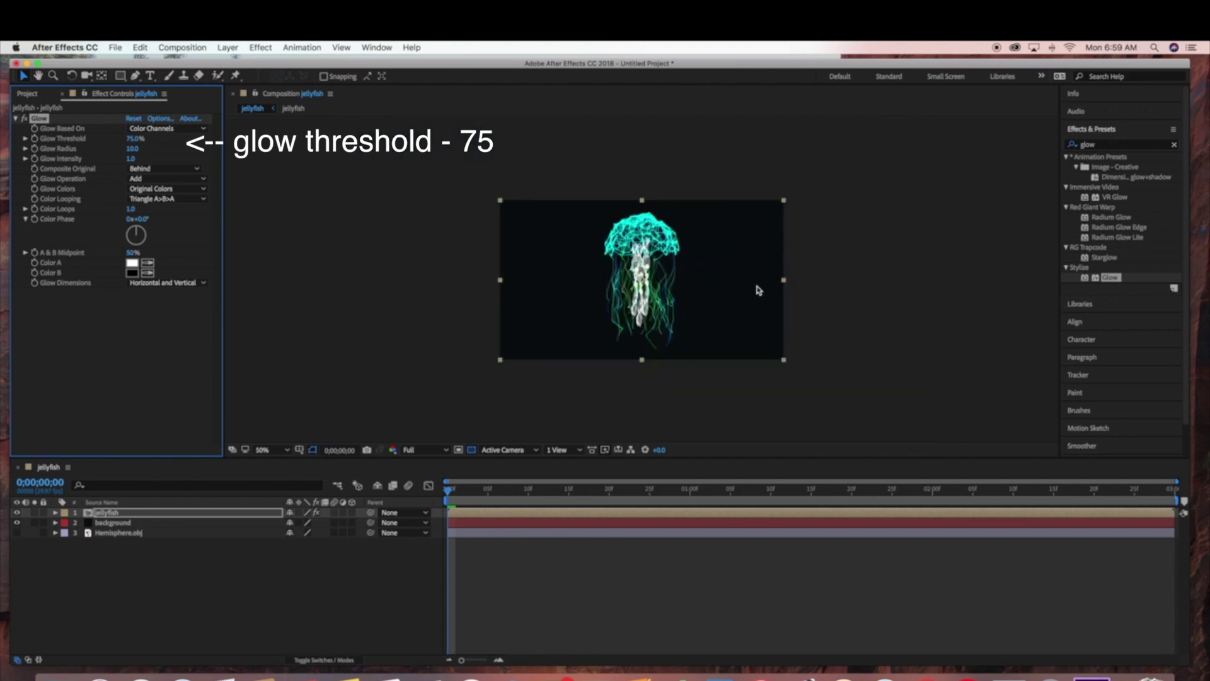
key("period")
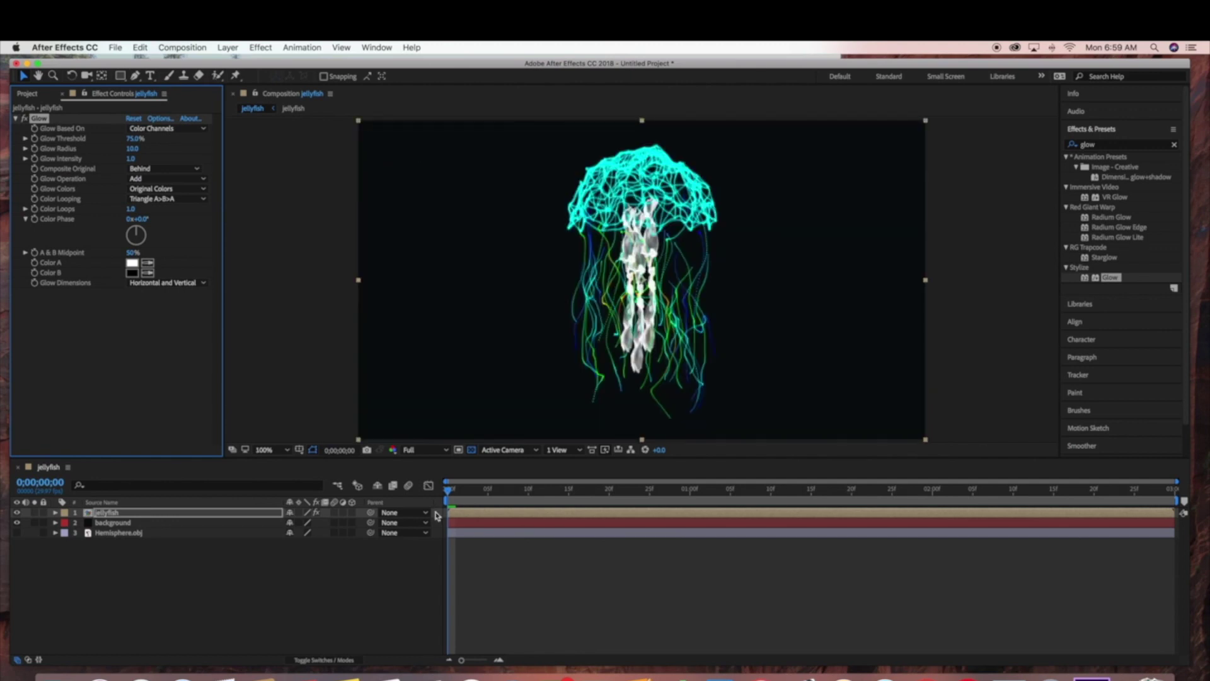
left_click(377, 591)
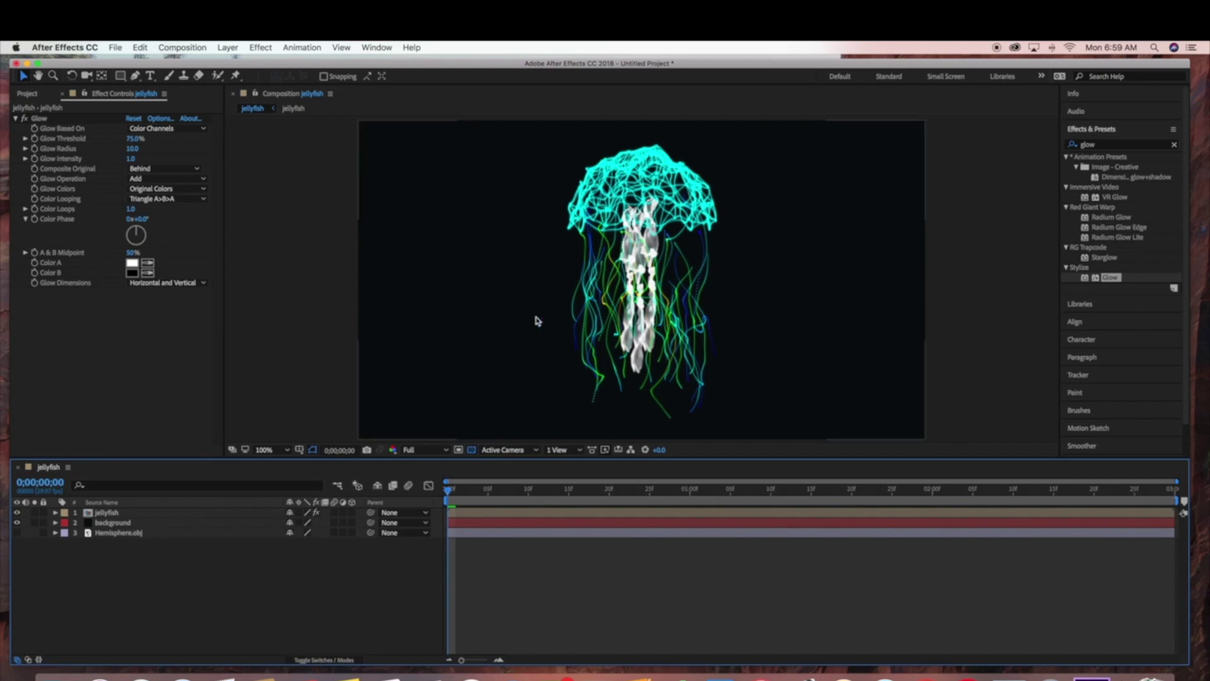
Scale the pre-composed jellyfish layer down proportionally to less than half its size.
left_click(512, 320)
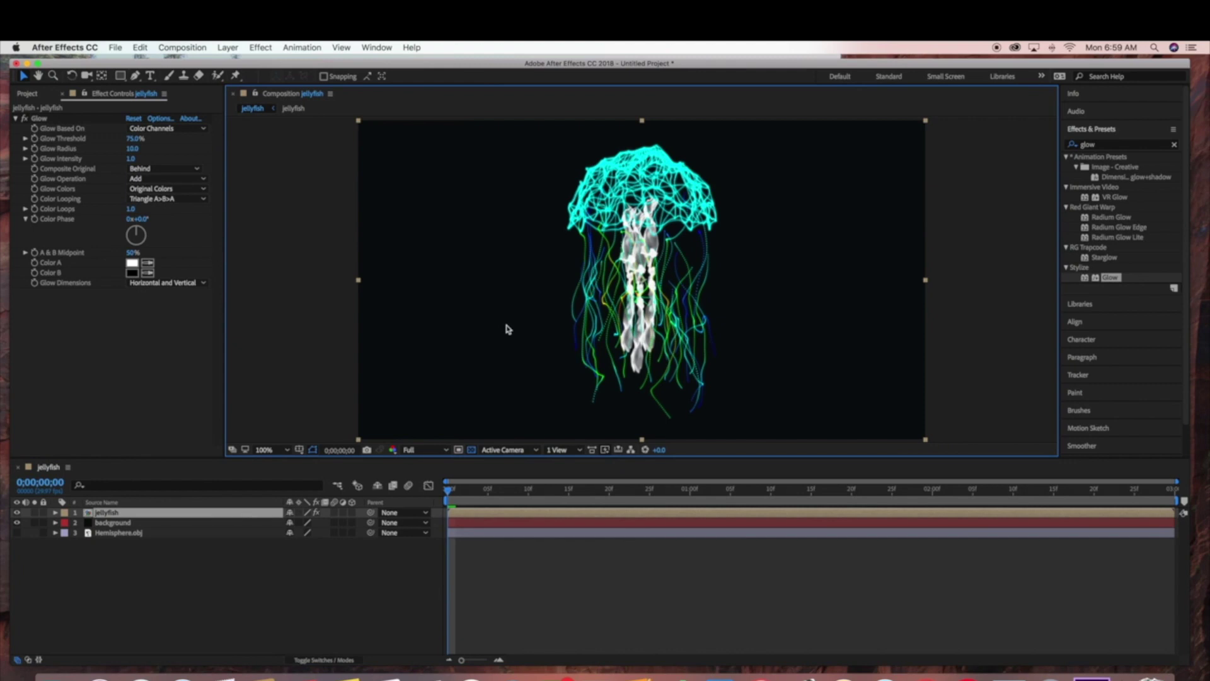
left_click_drag(358, 121, 515, 207)
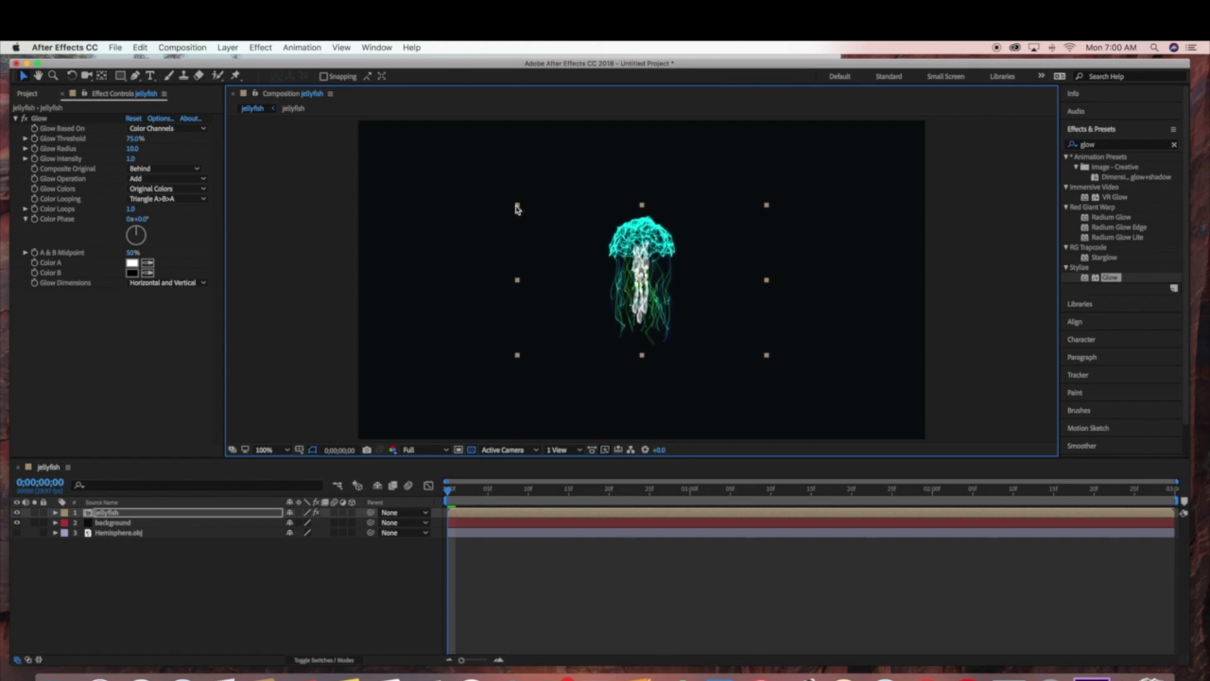
left_click_drag(519, 209, 523, 209)
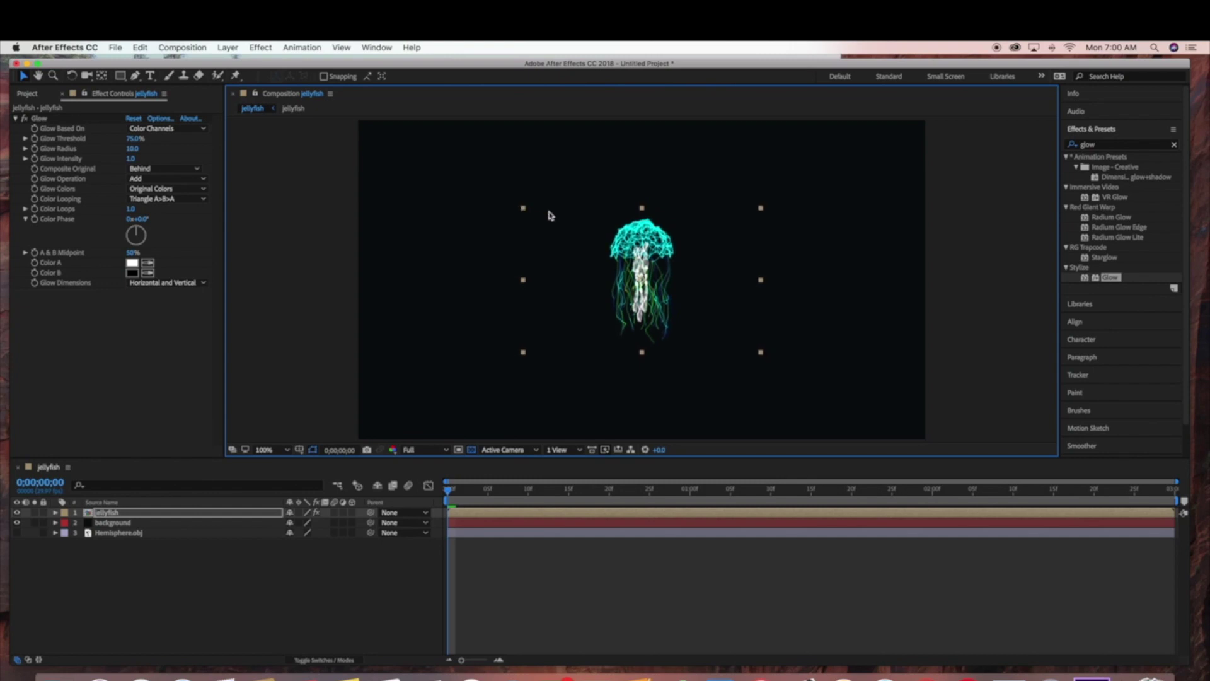
Place the jellyfish in the frame's lower-left corner, rotated clockwise so its dome points to the upper right, and slightly enlarge it.
left_click_drag(640, 249, 404, 331)
left_click(72, 76)
left_click_drag(550, 301, 604, 449)
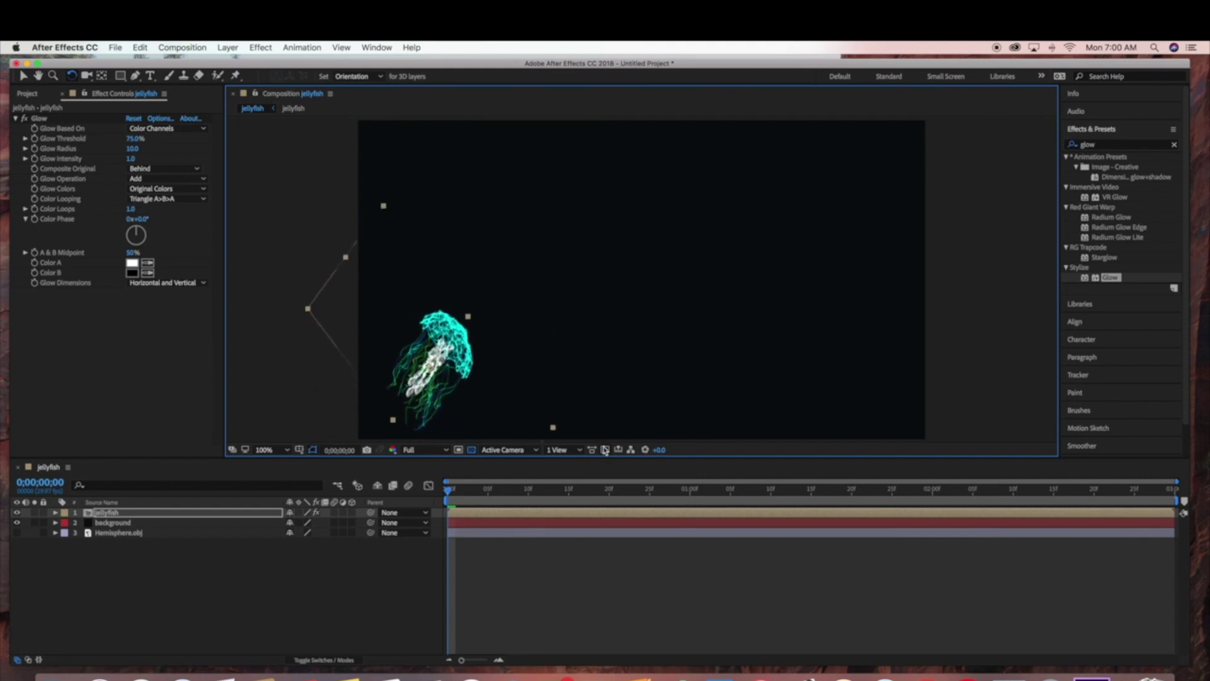
left_click(23, 77)
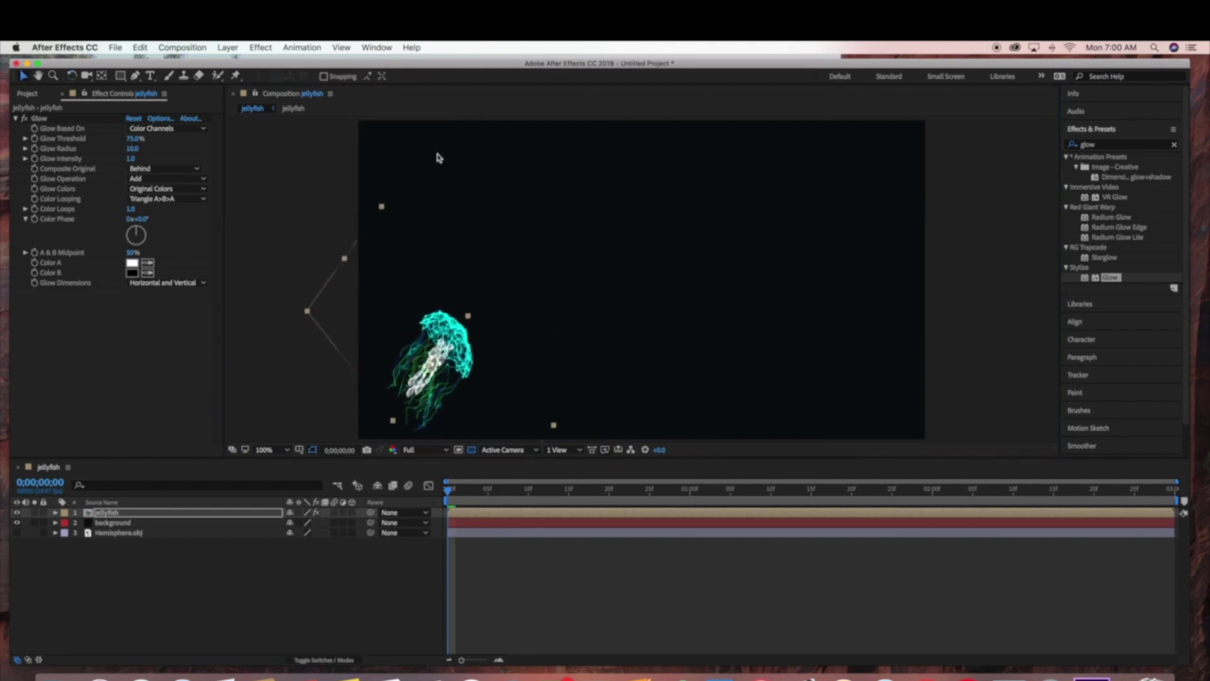
mouse_move(382, 206)
left_mouse_down()
mouse_move(379, 219)
mouse_move(346, 203)
mouse_move(392, 207)
left_mouse_up()
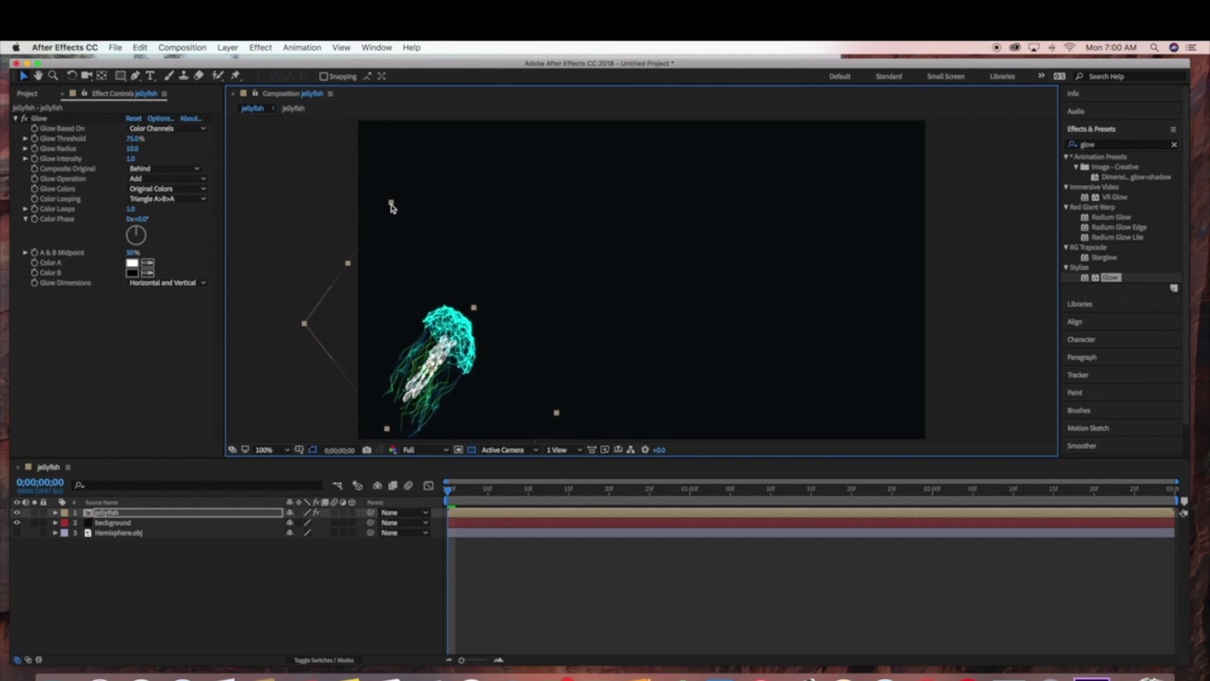
left_click(352, 571)
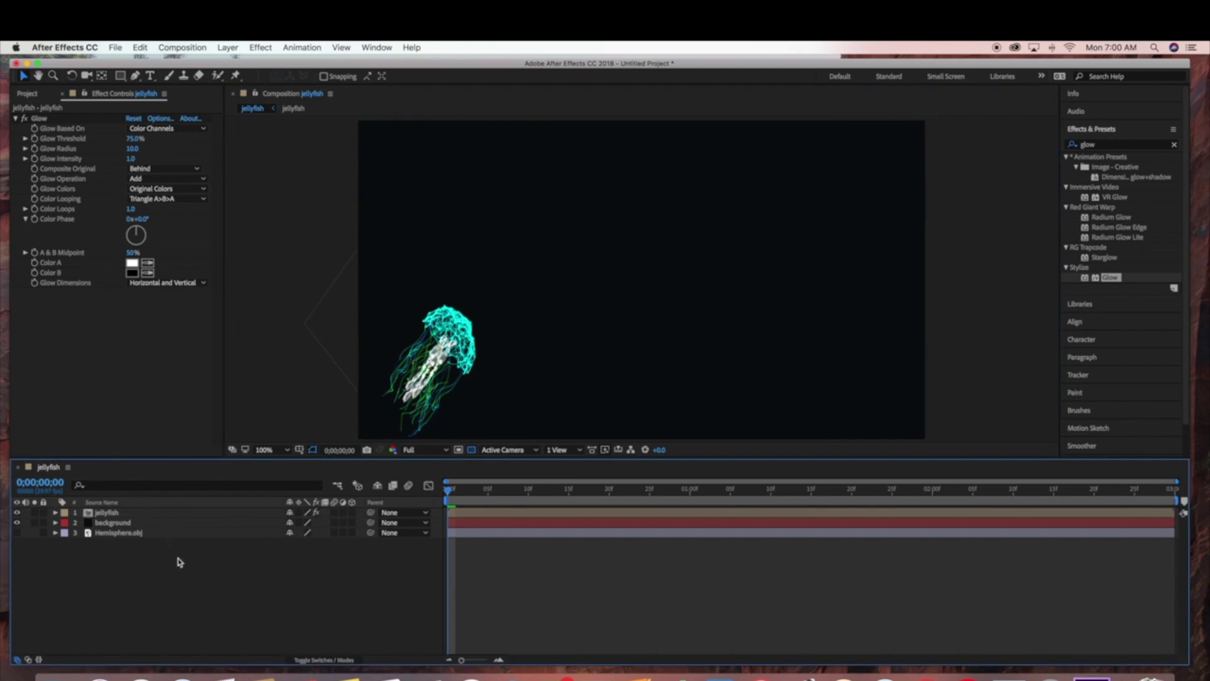
Add a new adjustment layer above the jellyfish layer.
left_click(228, 47)
mouse_move(359, 62)
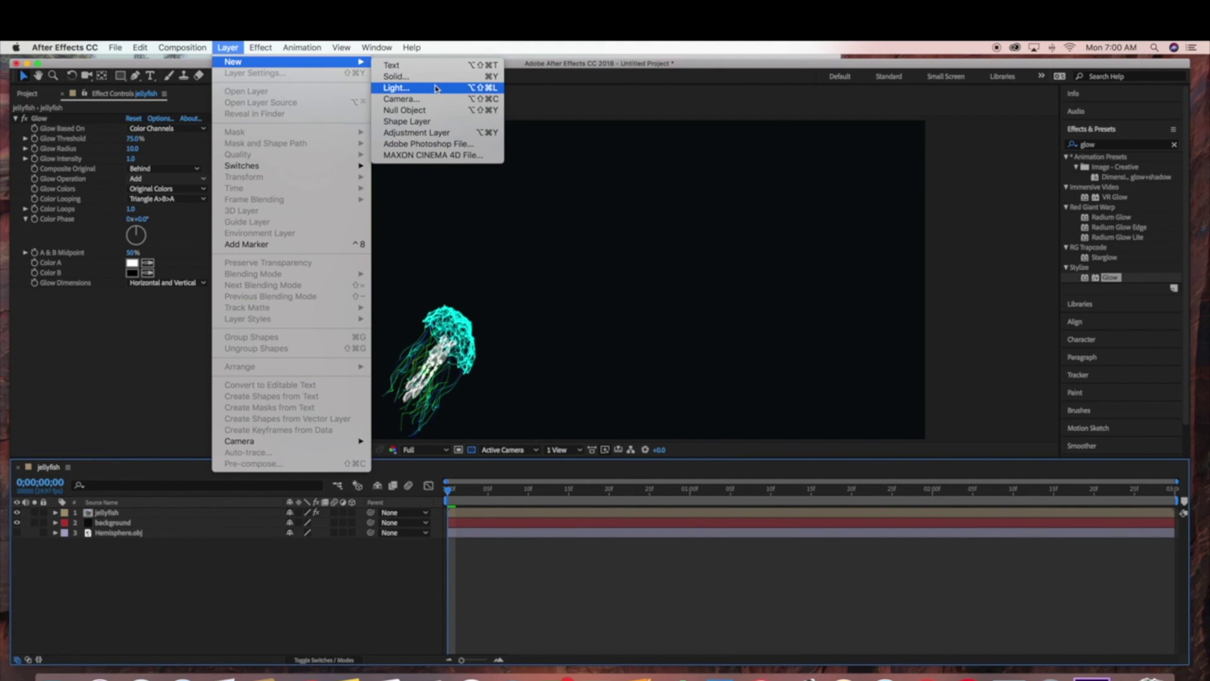
left_click(433, 133)
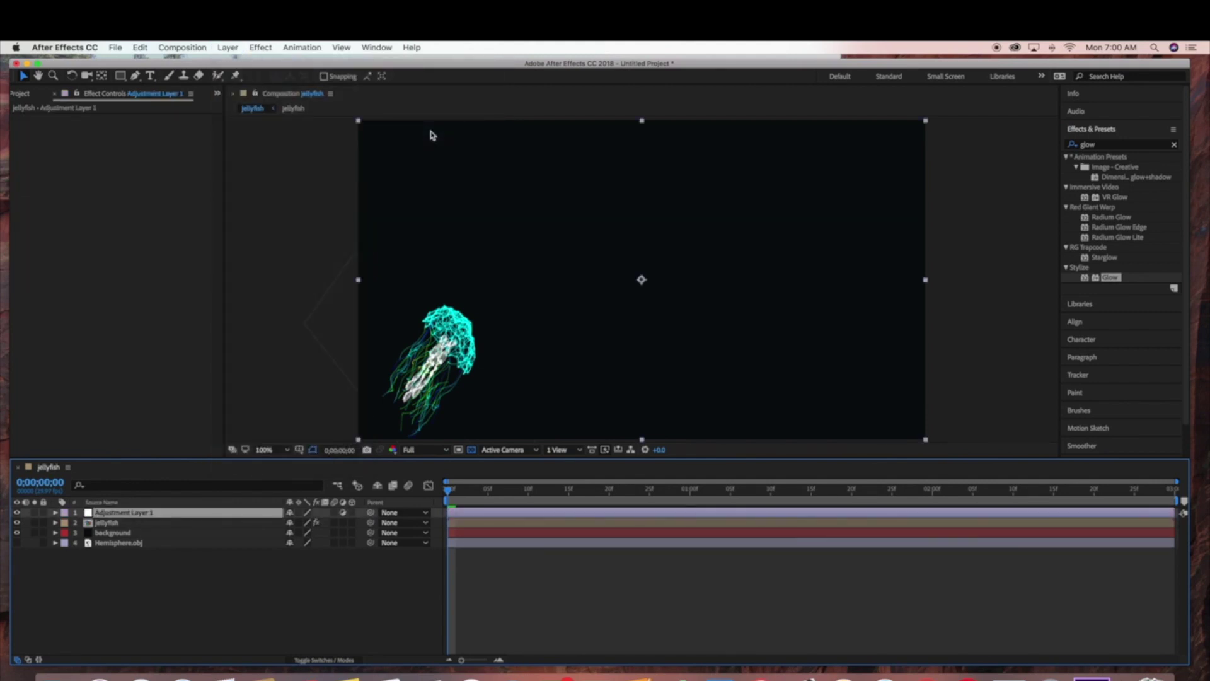
Apply the Mesh Warp effect to the adjustment layer and set its grid to 16 rows and 9 columns.
left_click(1175, 145)
left_click(1130, 141)
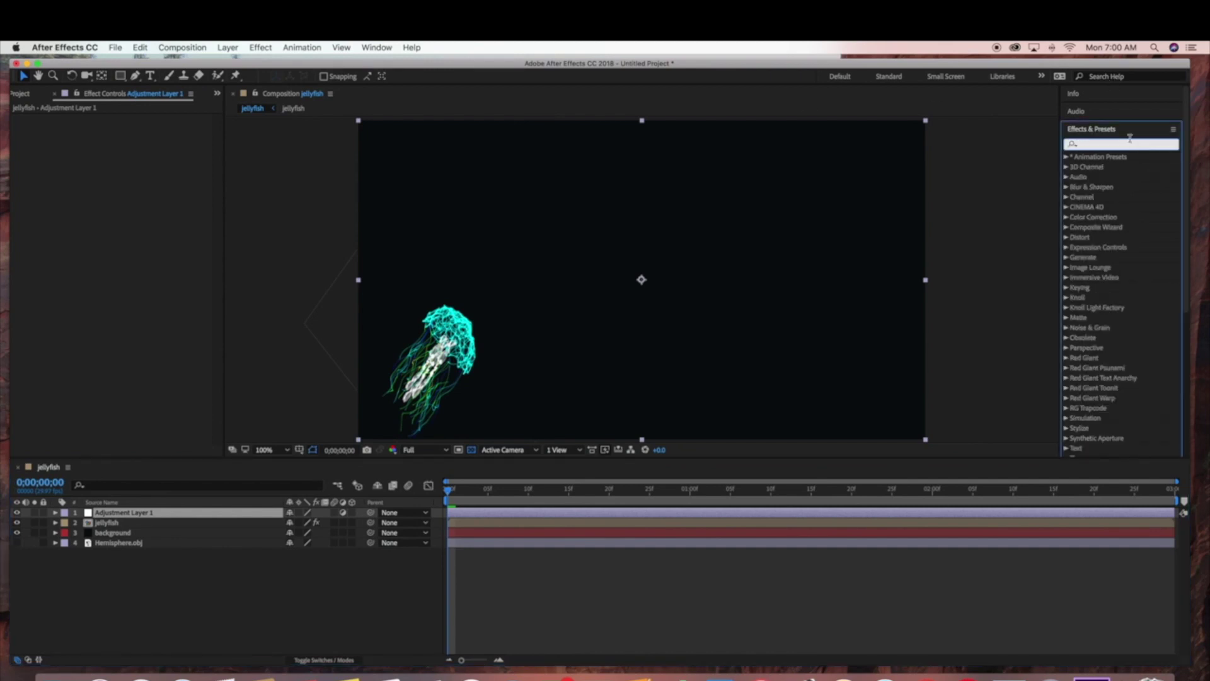
type("mesh warp")
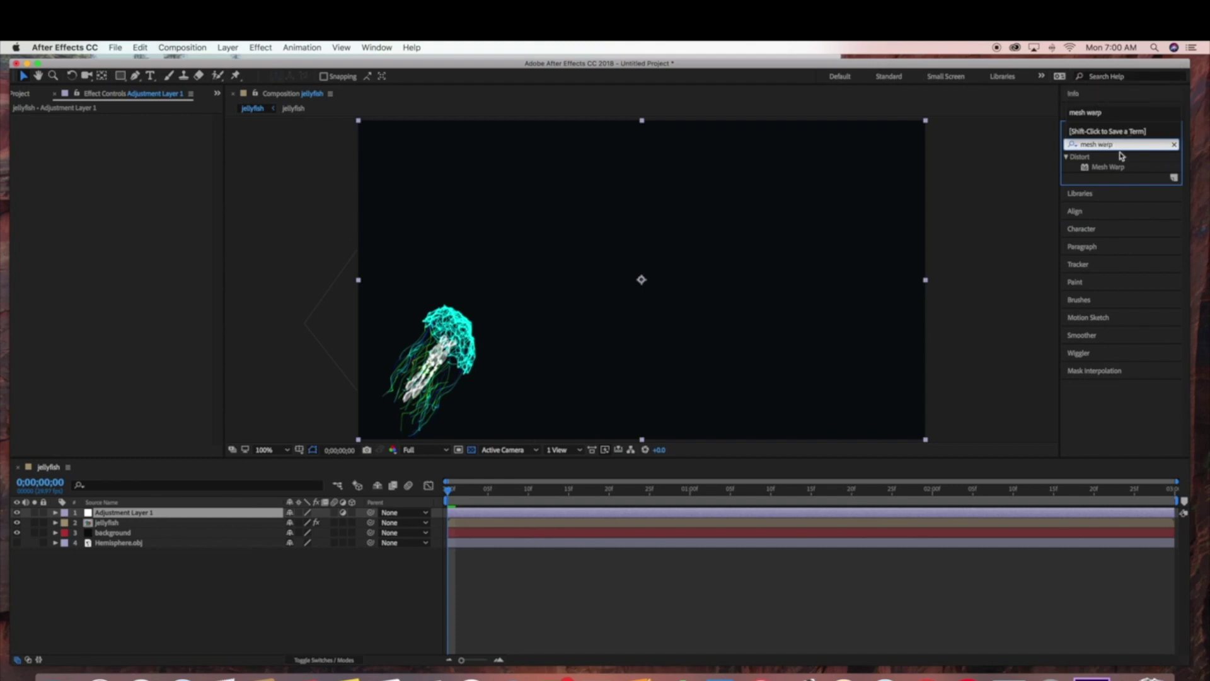
left_click_drag(1104, 167, 131, 516)
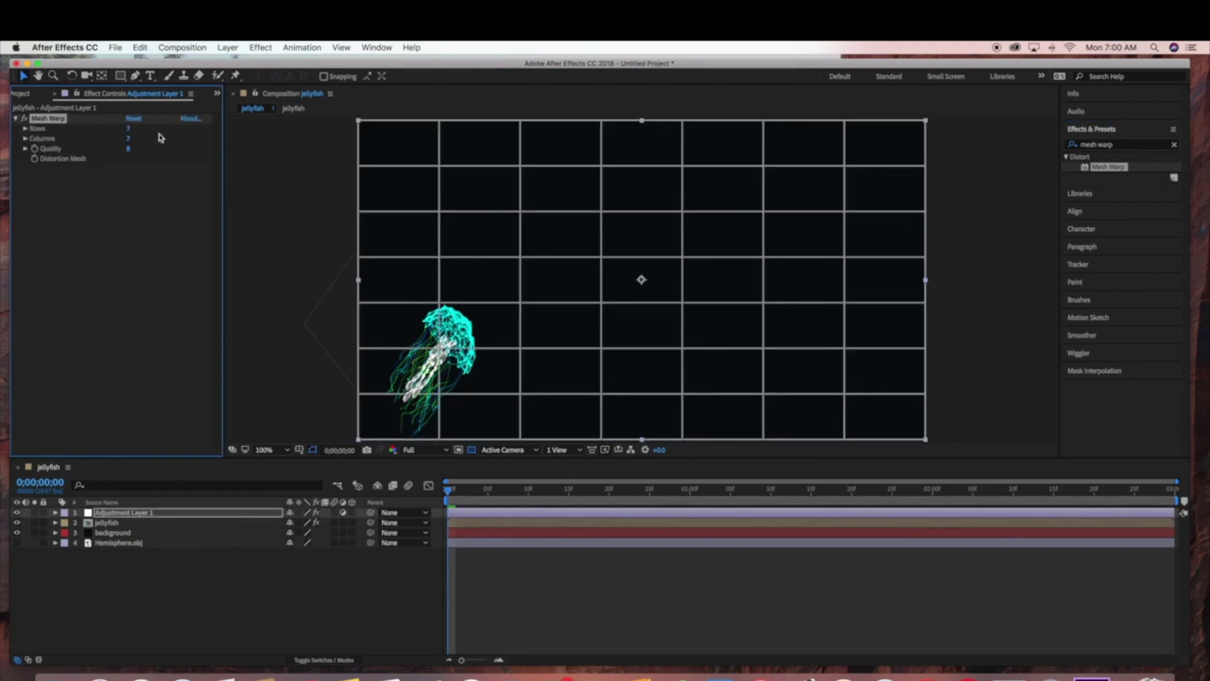
left_click_drag(131, 128, 132, 128)
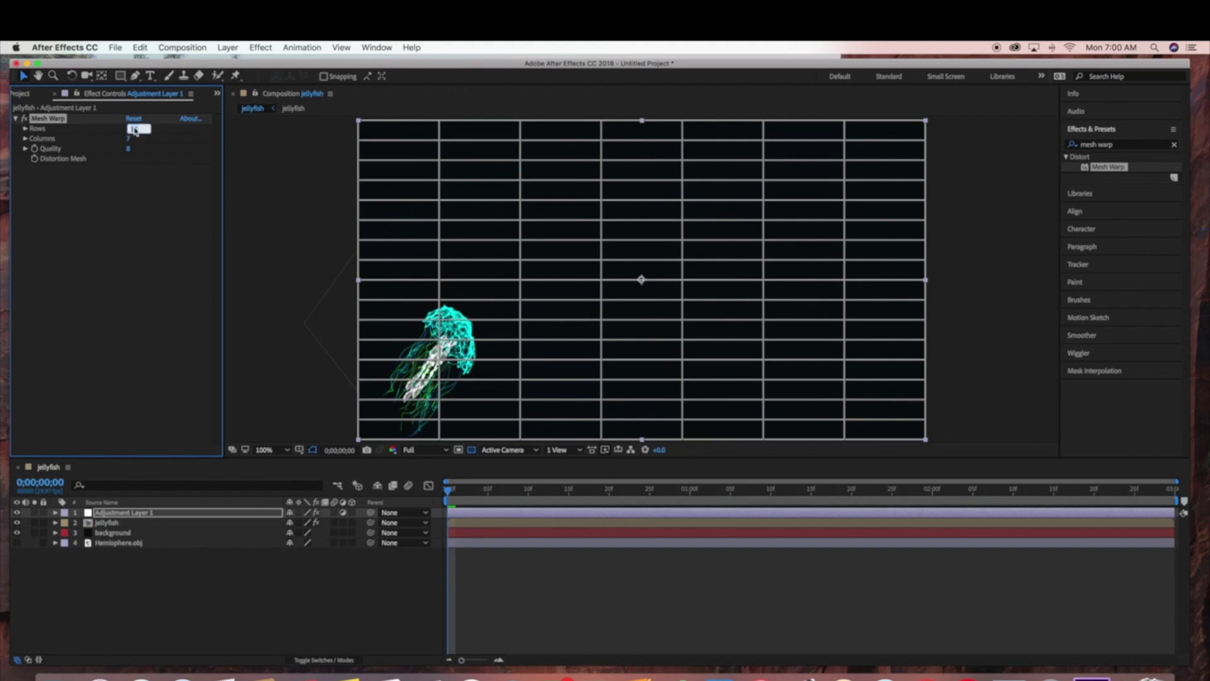
left_click_drag(130, 138, 129, 138)
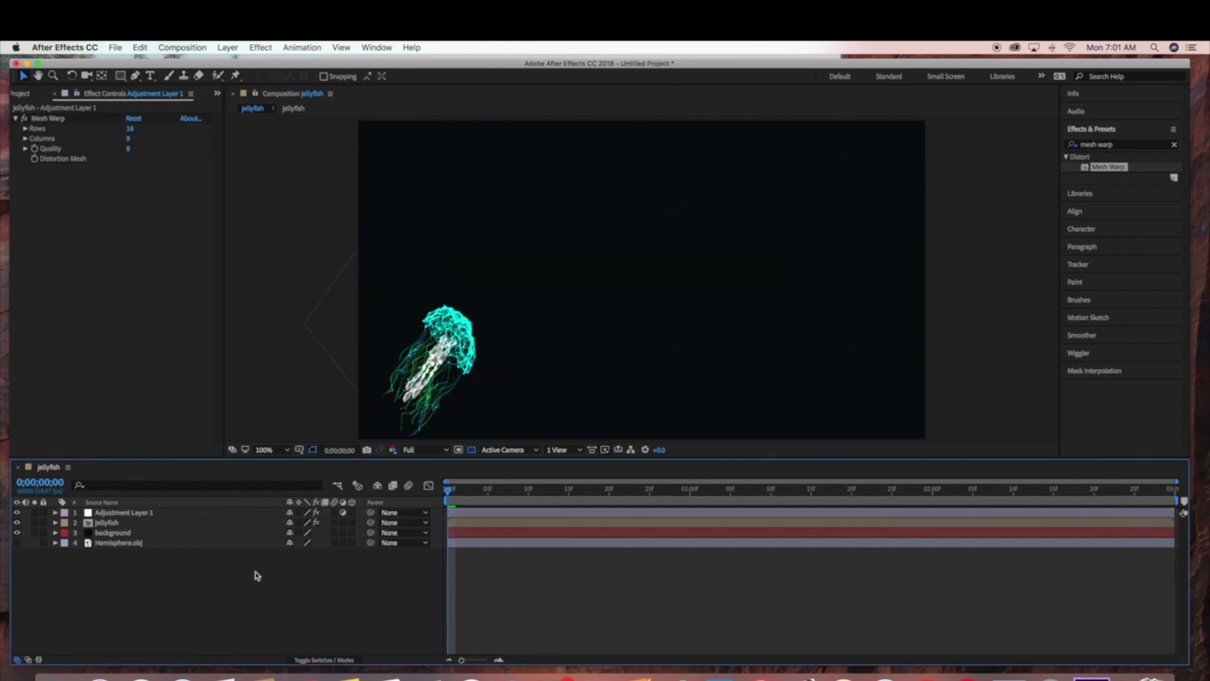
Set the preview resolution to Third and add an Anchor Point keyframe to the jellyfish layer at 0;00;00;00.
left_click(123, 527)
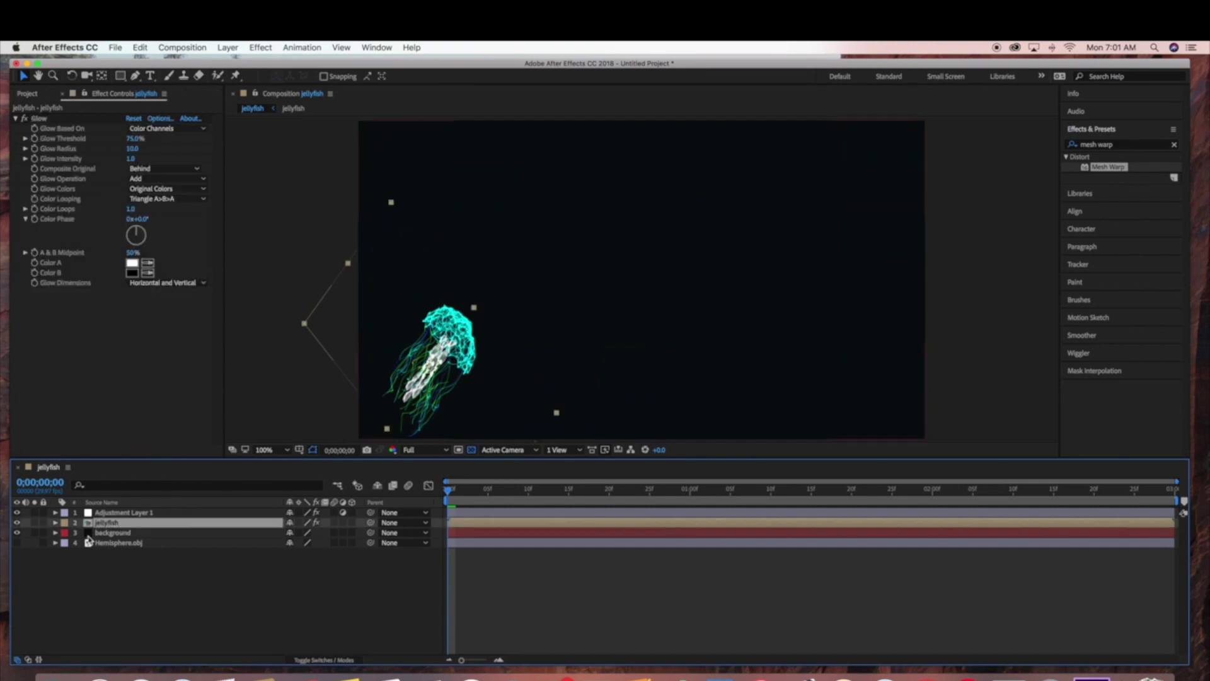
left_click(55, 524)
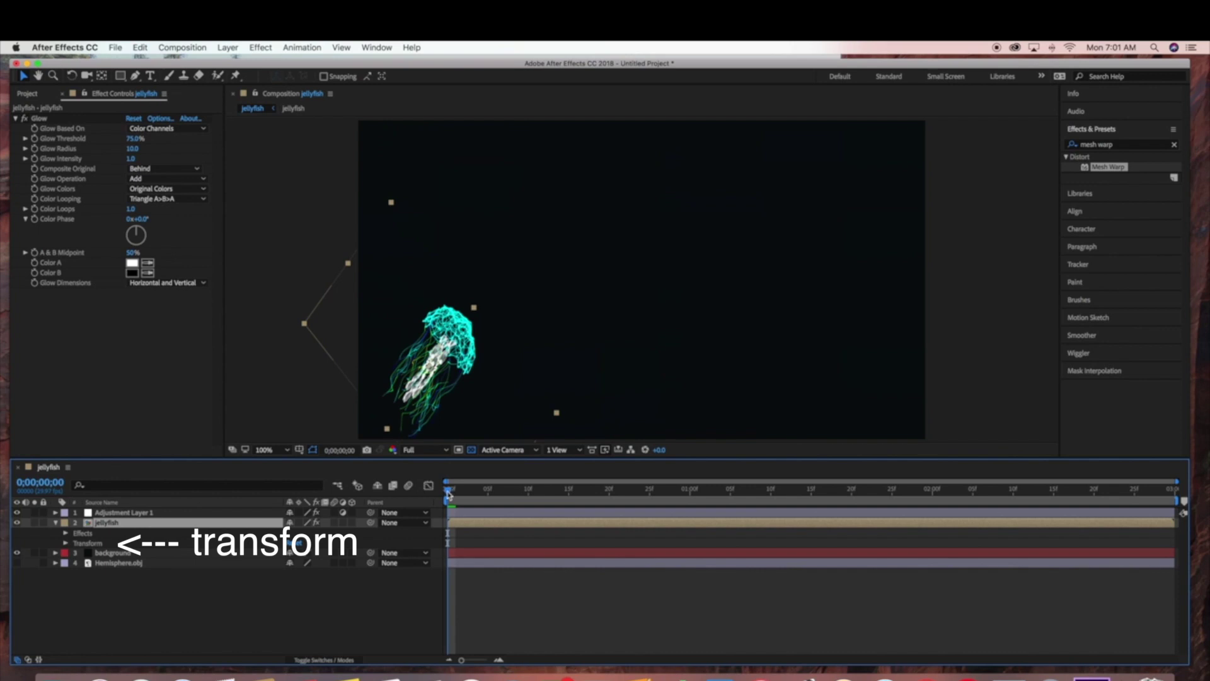
left_click_drag(460, 496, 448, 496)
left_click(448, 452)
left_click(435, 503)
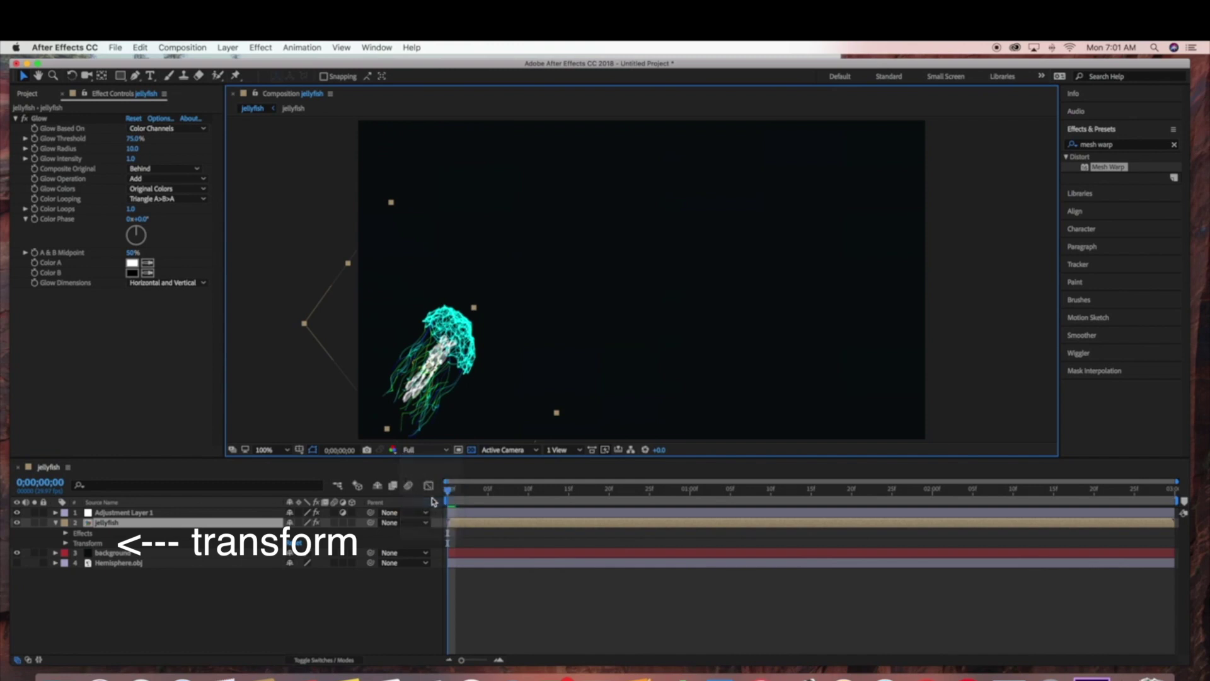
left_click(65, 543)
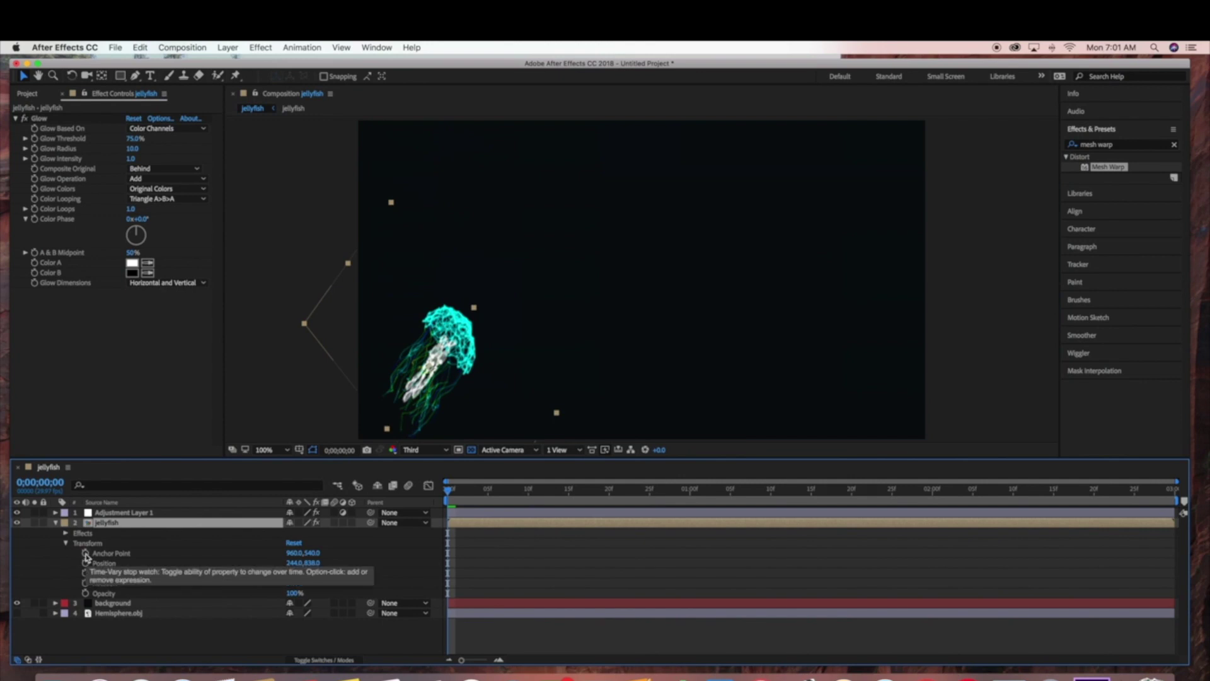
left_click(86, 553)
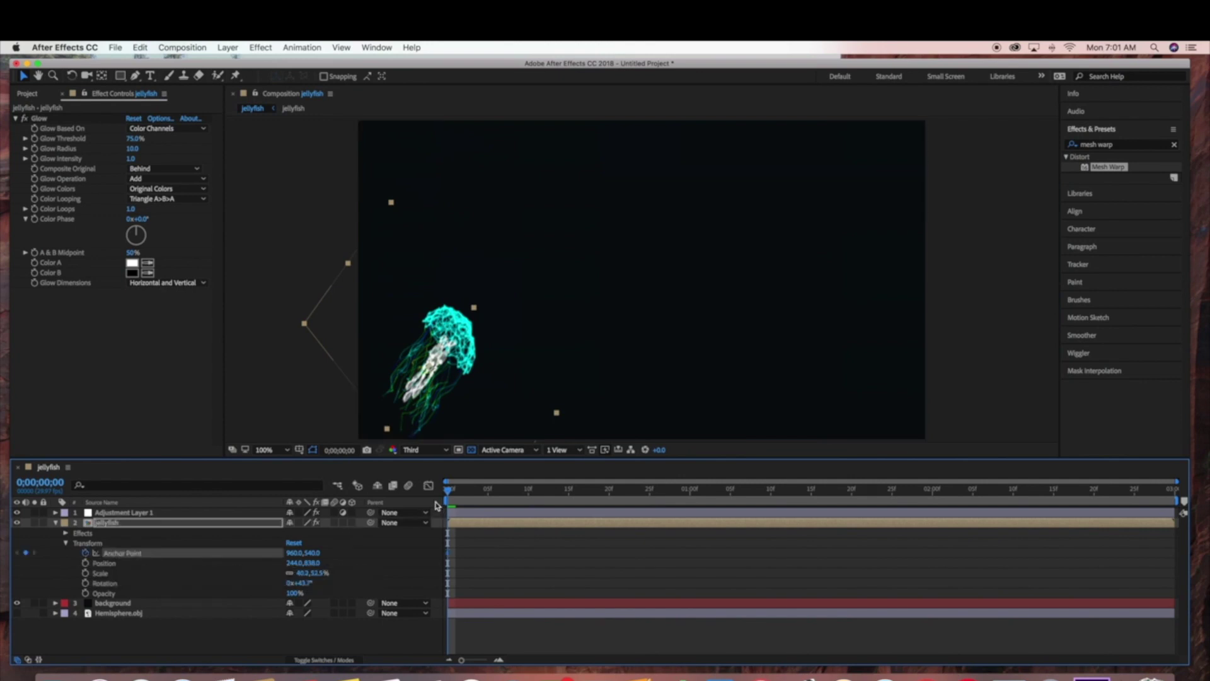
Keyframe the jellyfish layer's vertical Anchor Point value at 2000 at time 0;00;02;29.
left_click_drag(451, 494, 1193, 488)
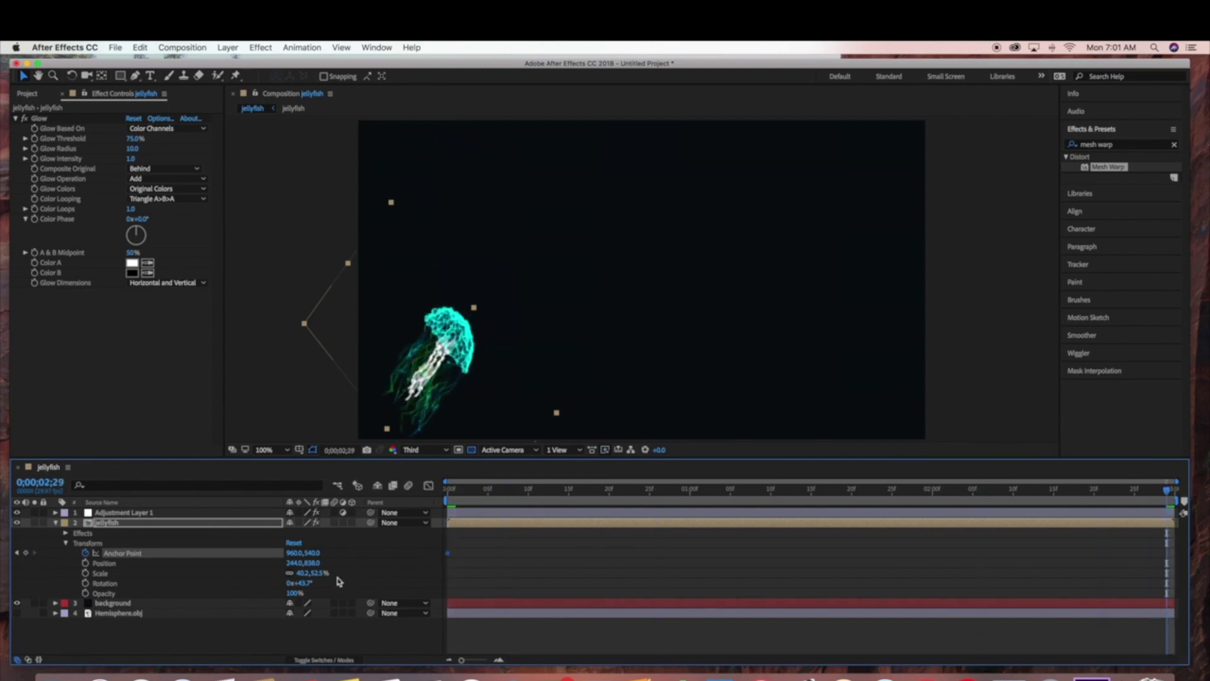
left_click(312, 554)
type("2000")
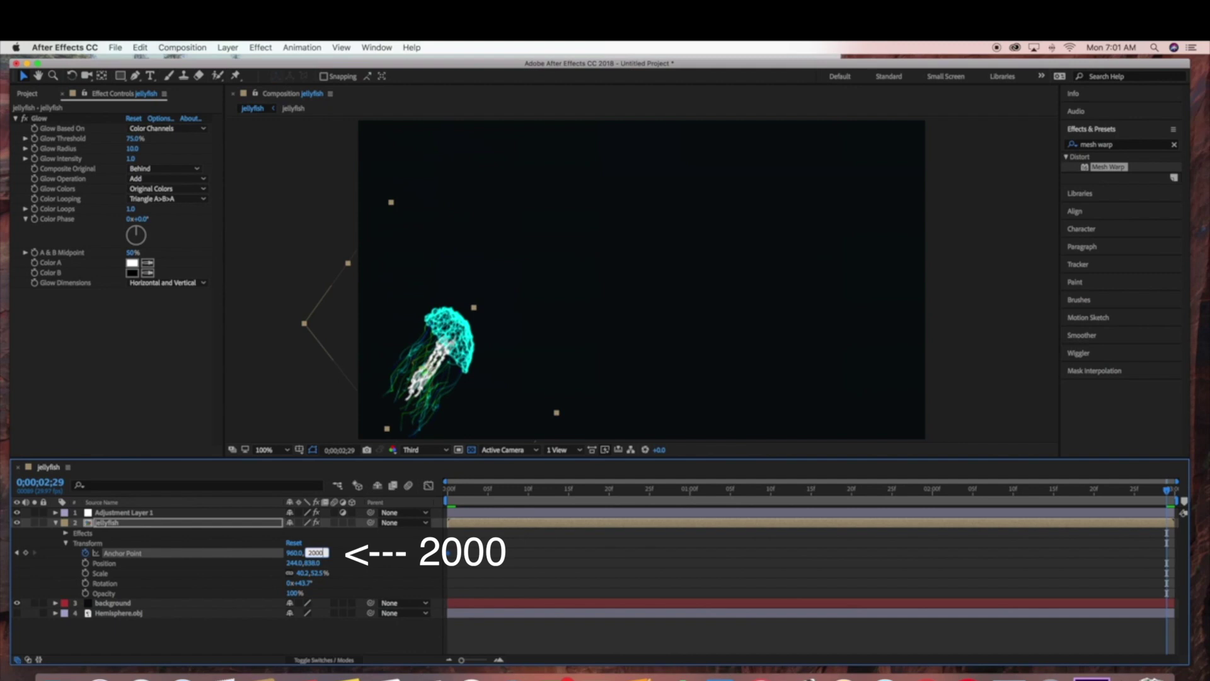
key("Return")
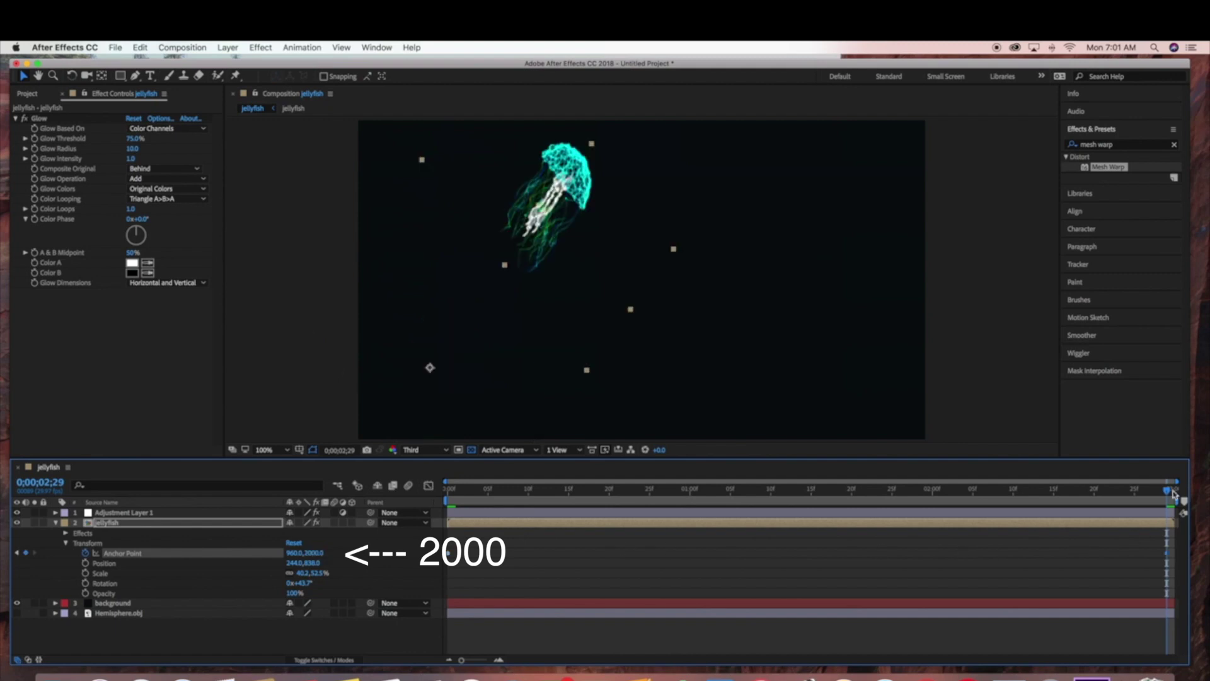
Return to the first frame and shift the jellyfish slightly further toward the lower-left corner of the frame.
left_click_drag(1121, 501, 448, 491)
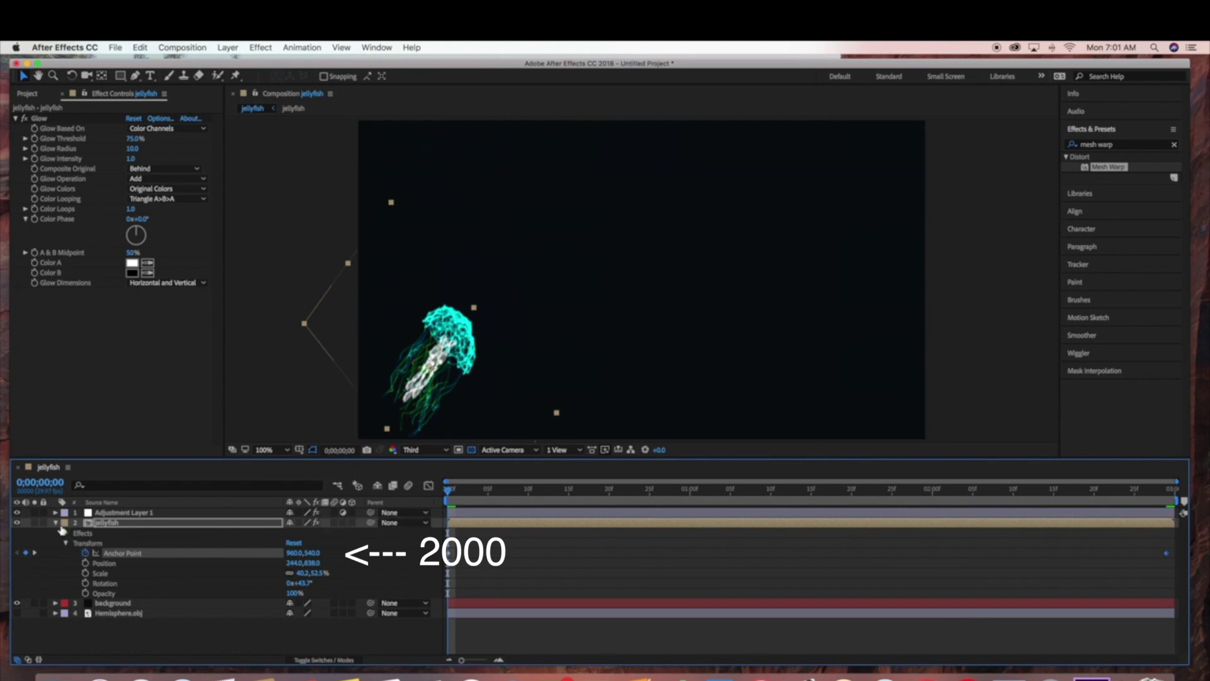
left_click_drag(453, 344, 432, 358)
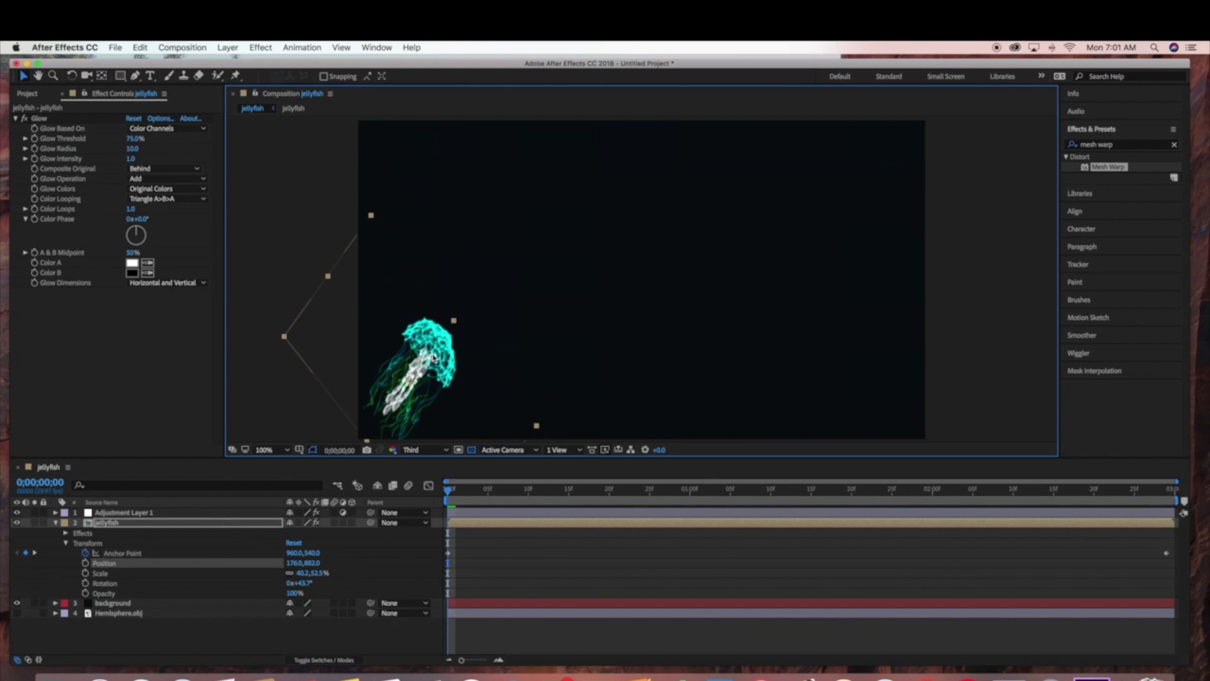
left_click(55, 523)
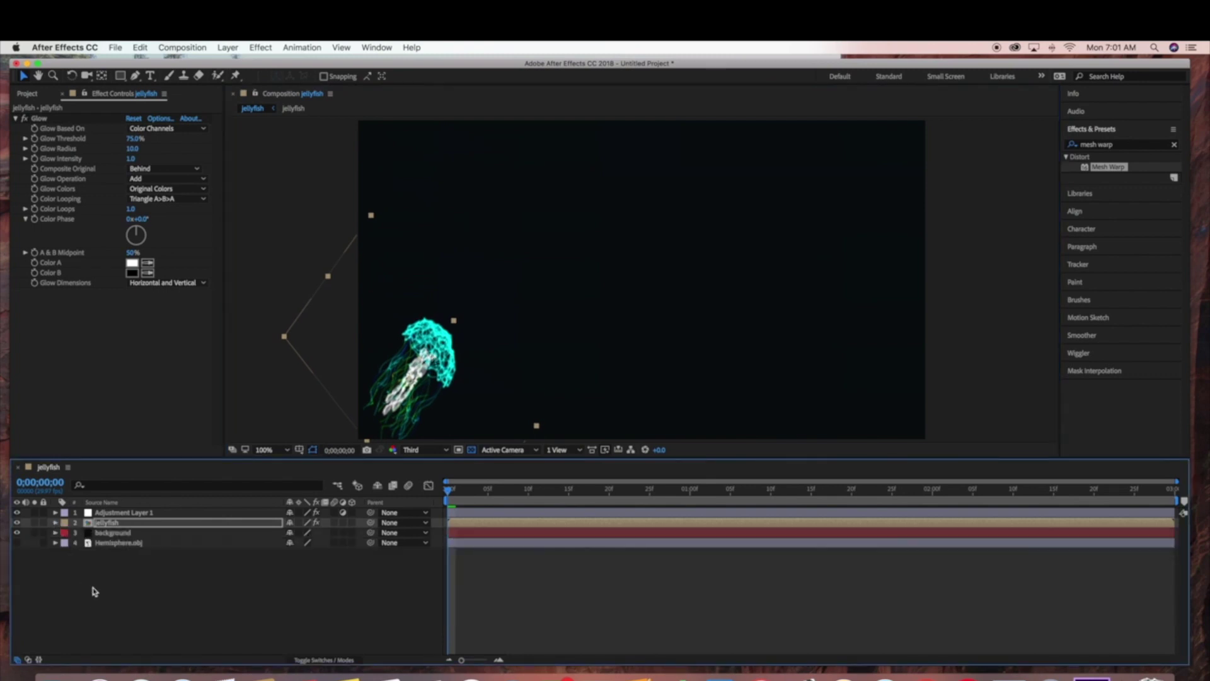
left_click(94, 591)
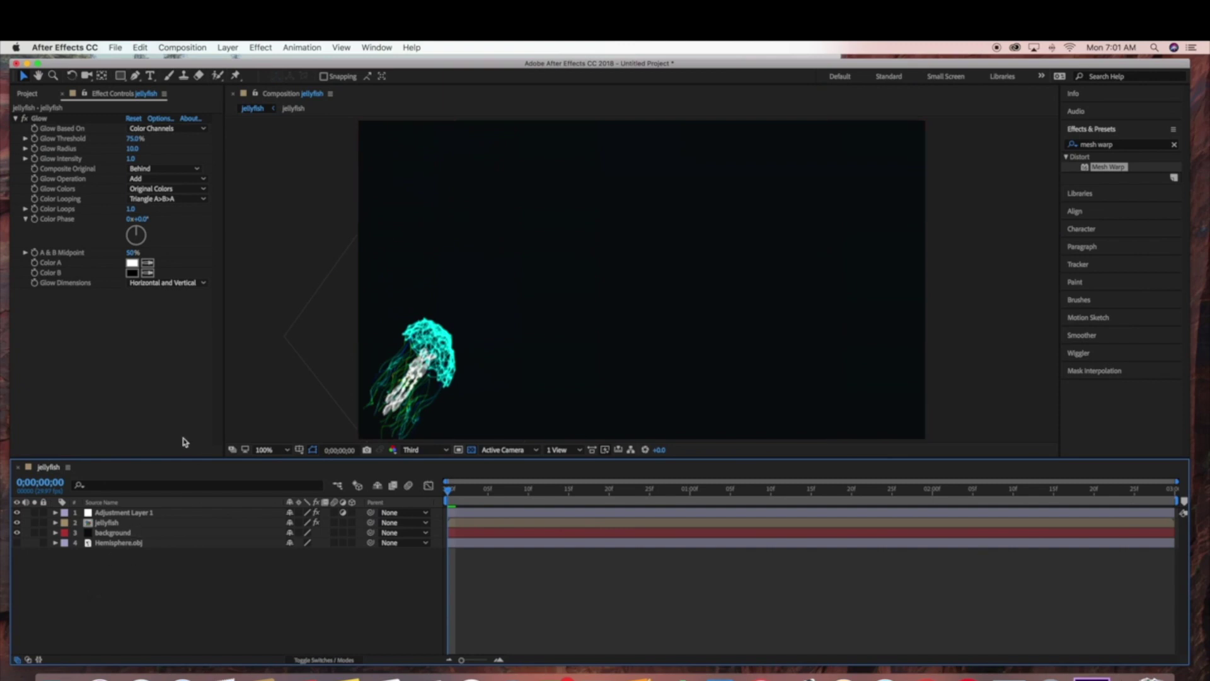
Play the current preview to check the jellyfish's motion across the frame, and stop the playback.
left_click(189, 48)
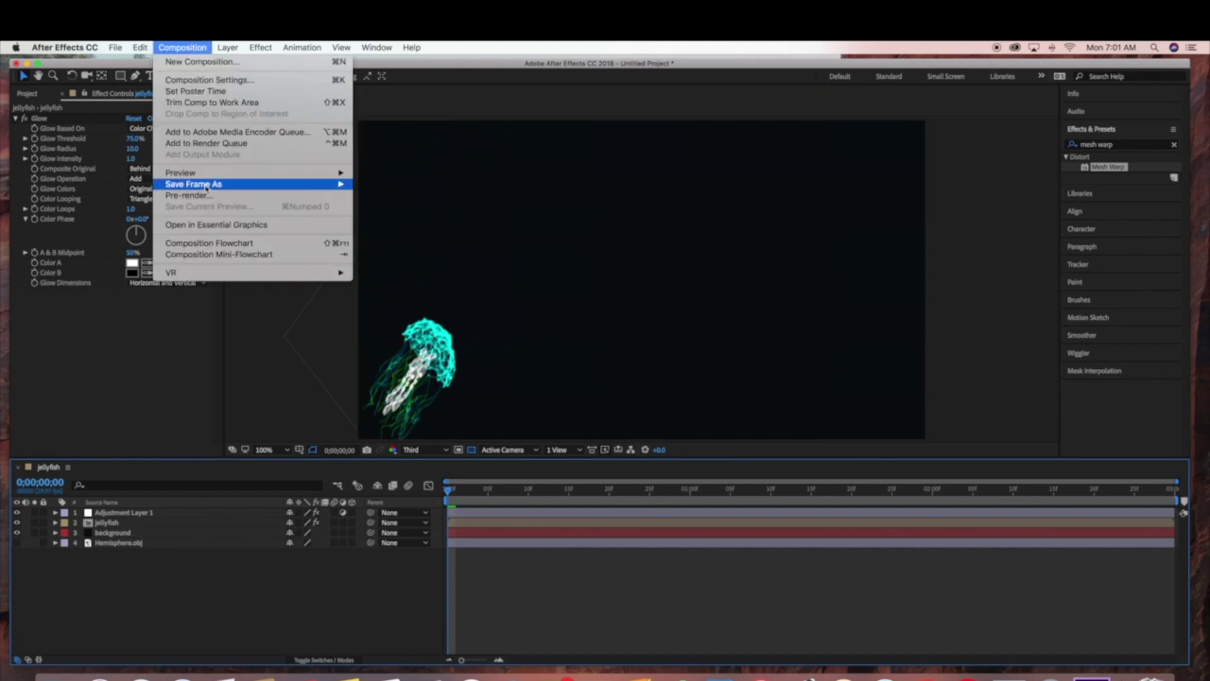
mouse_move(214, 174)
left_click(365, 174)
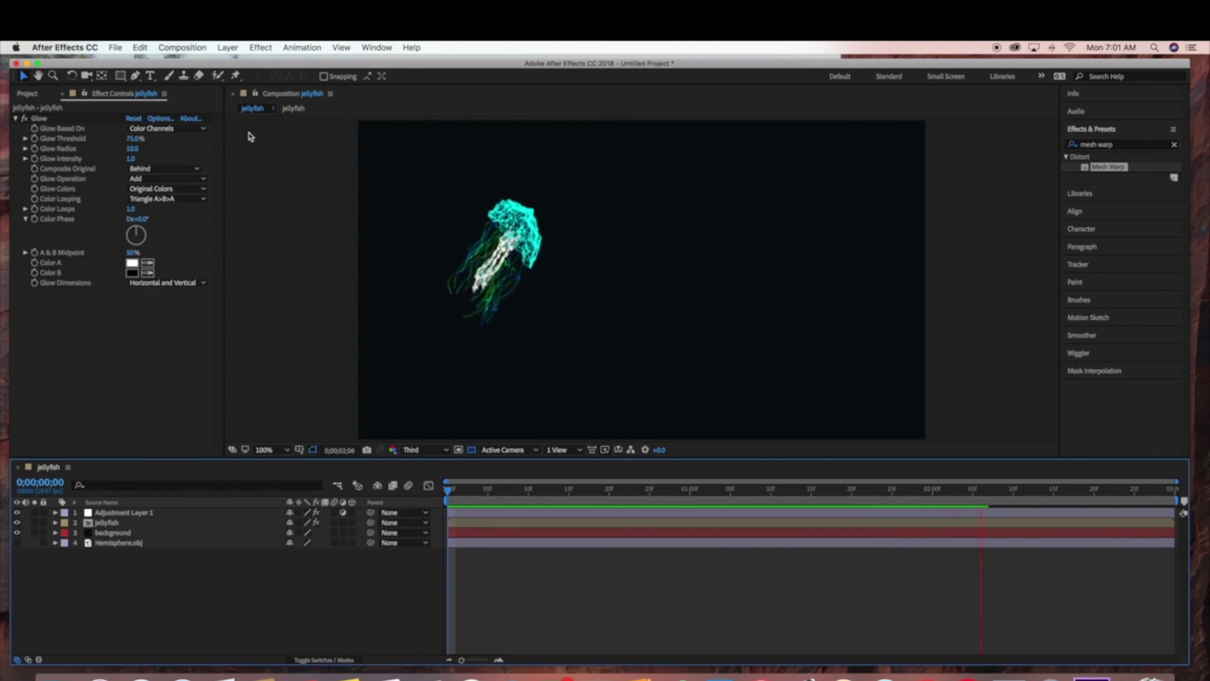
left_click(187, 48)
mouse_move(224, 177)
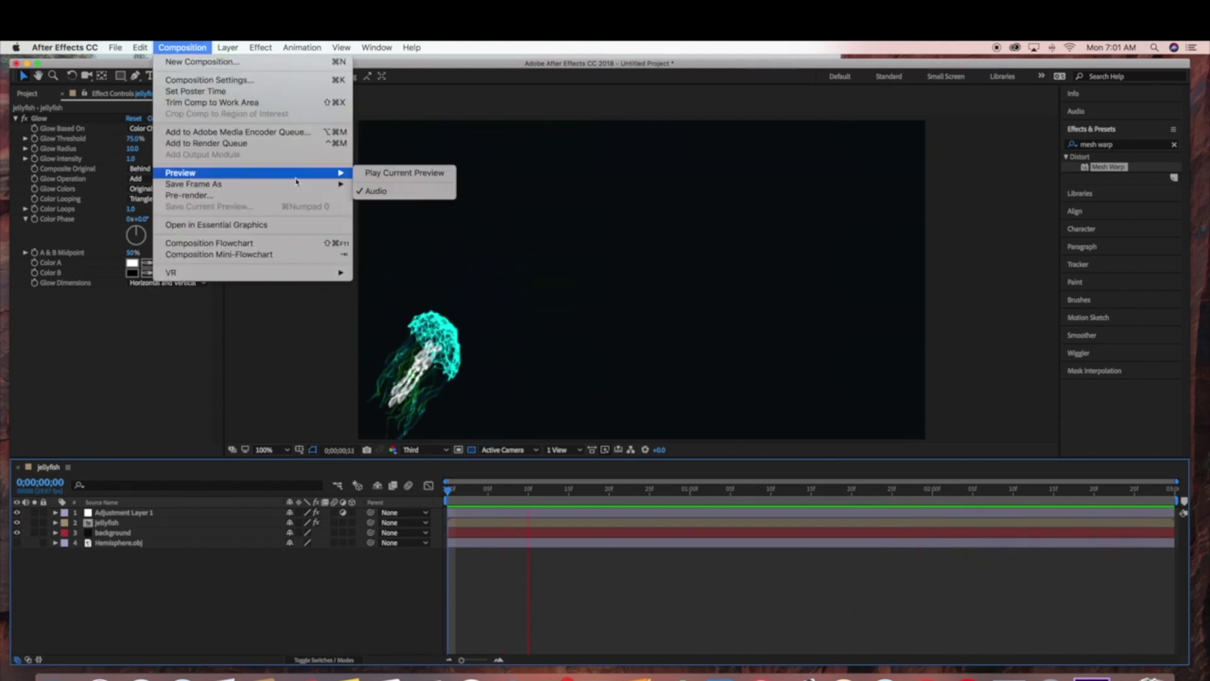
left_click(390, 174)
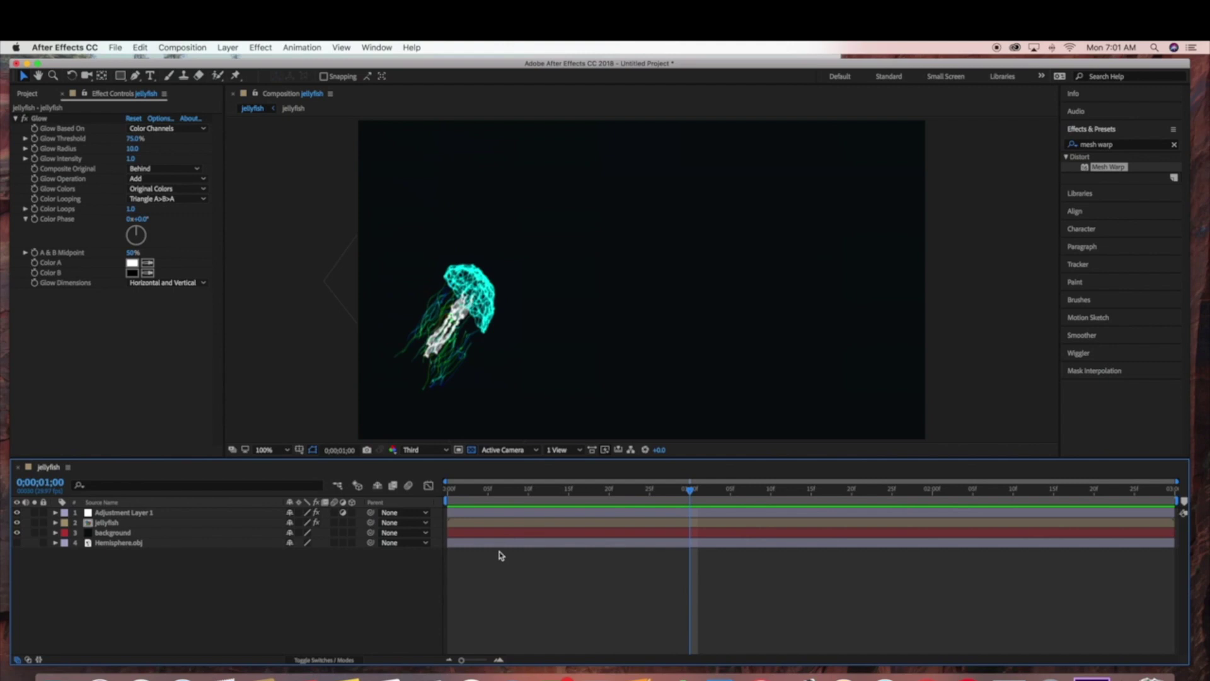
Return to the first frame and set the adjustment layer's Mesh Warp grid to 11 rows and 22 columns.
left_click_drag(687, 493, 417, 494)
left_click(227, 513)
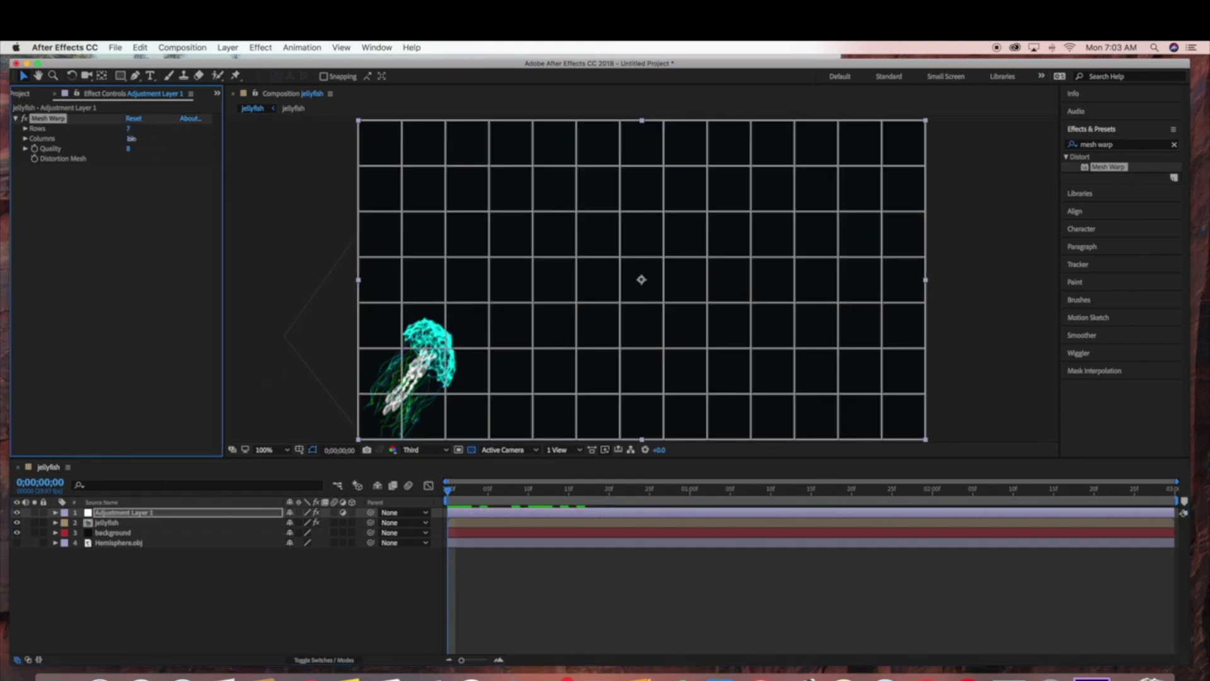
type("16")
key("Return")
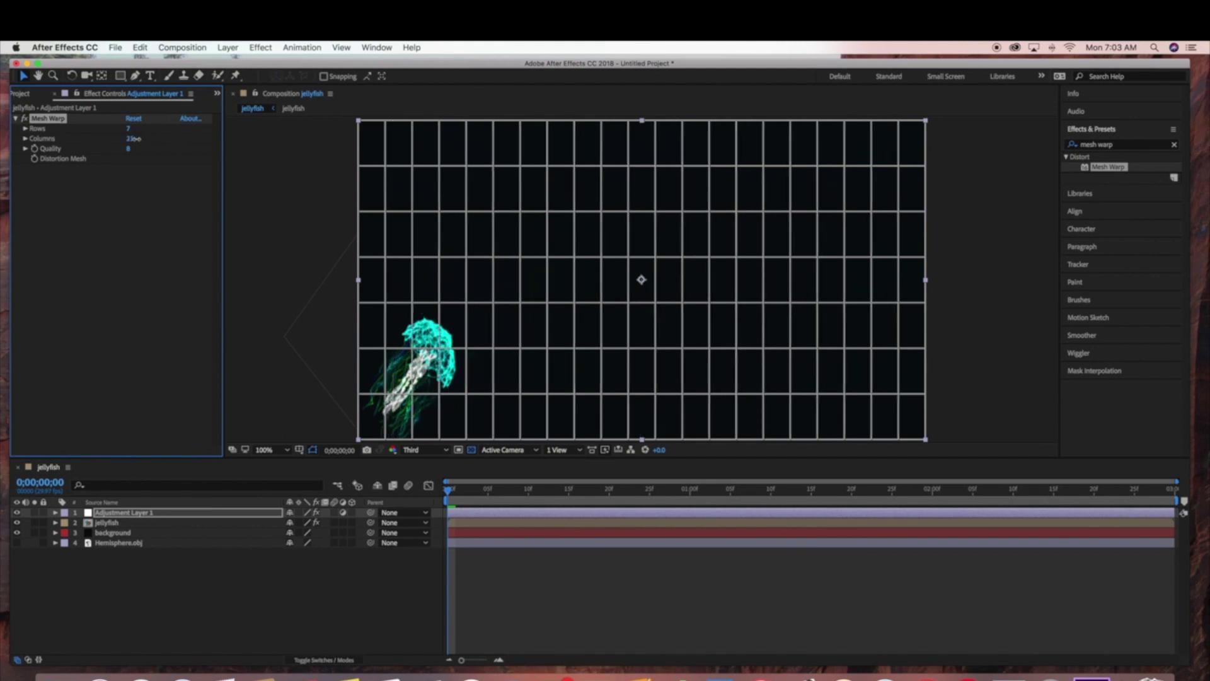
left_click_drag(133, 138, 130, 128)
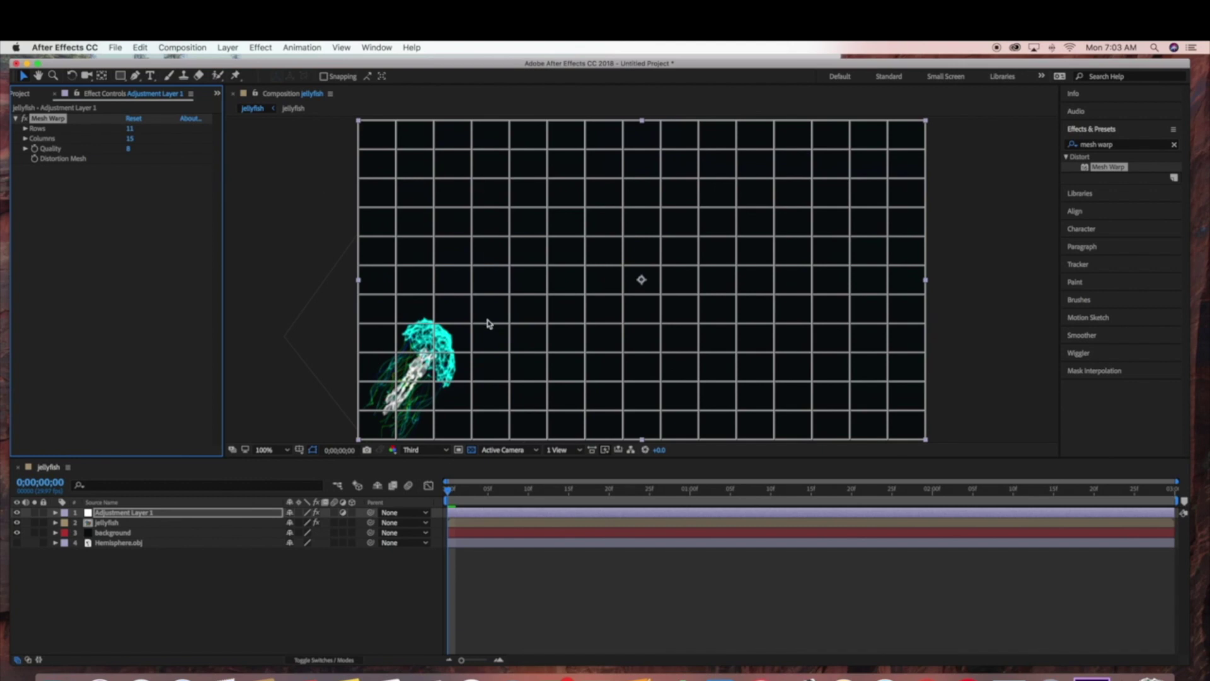
scroll(478, 333, "down", 2)
left_click(130, 143)
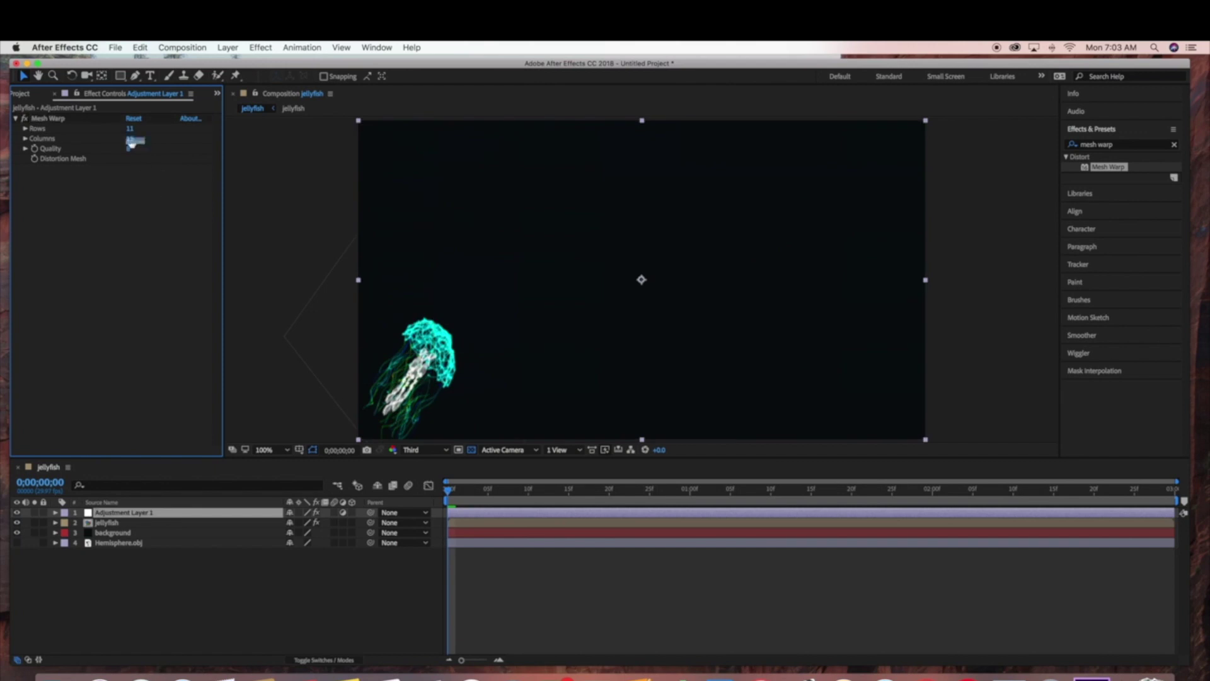
left_click(96, 120)
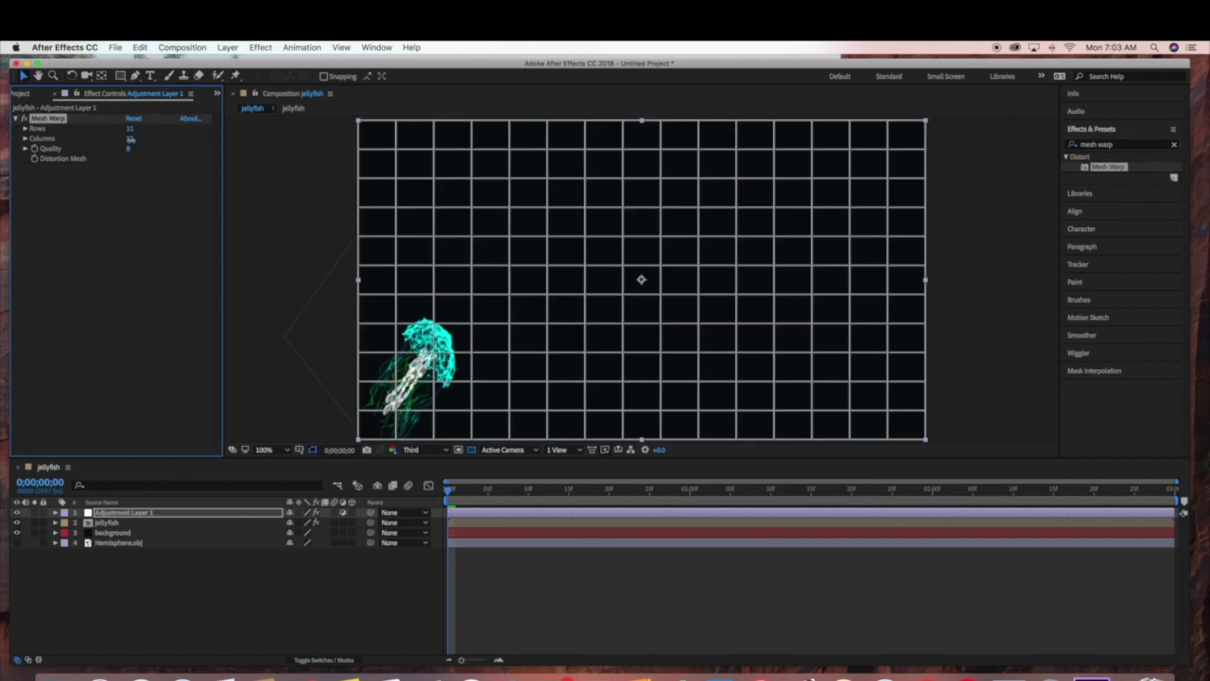
left_click_drag(131, 140, 133, 140)
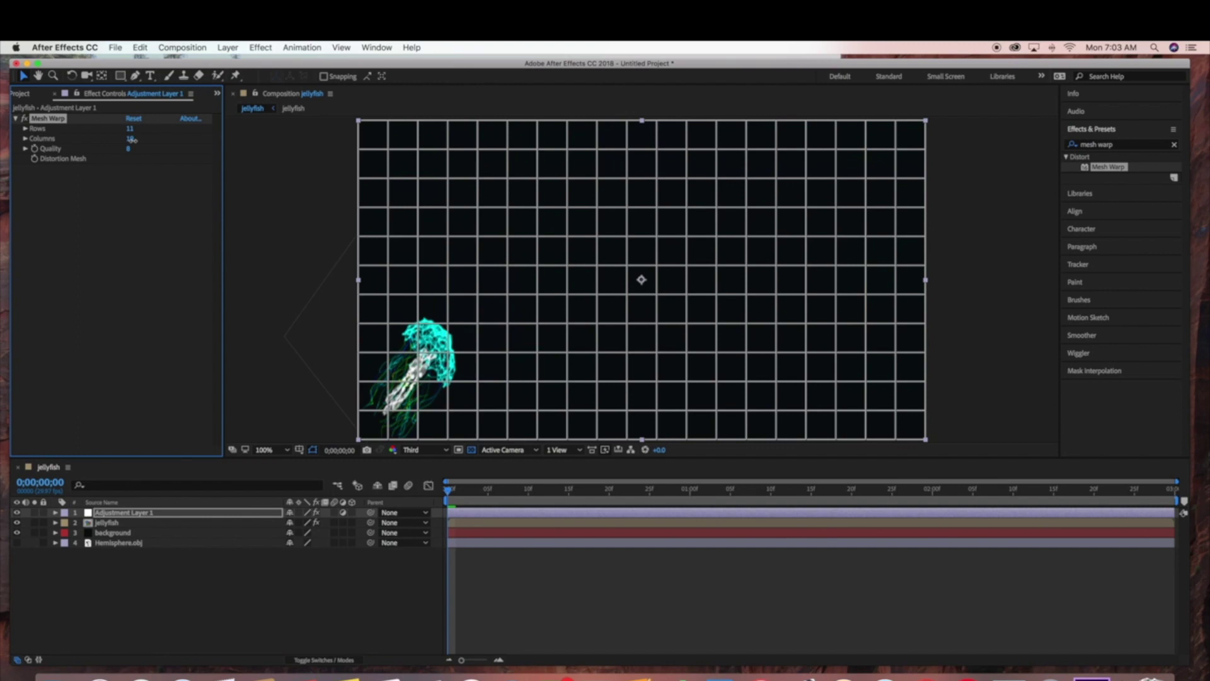
left_click_drag(133, 140, 136, 140)
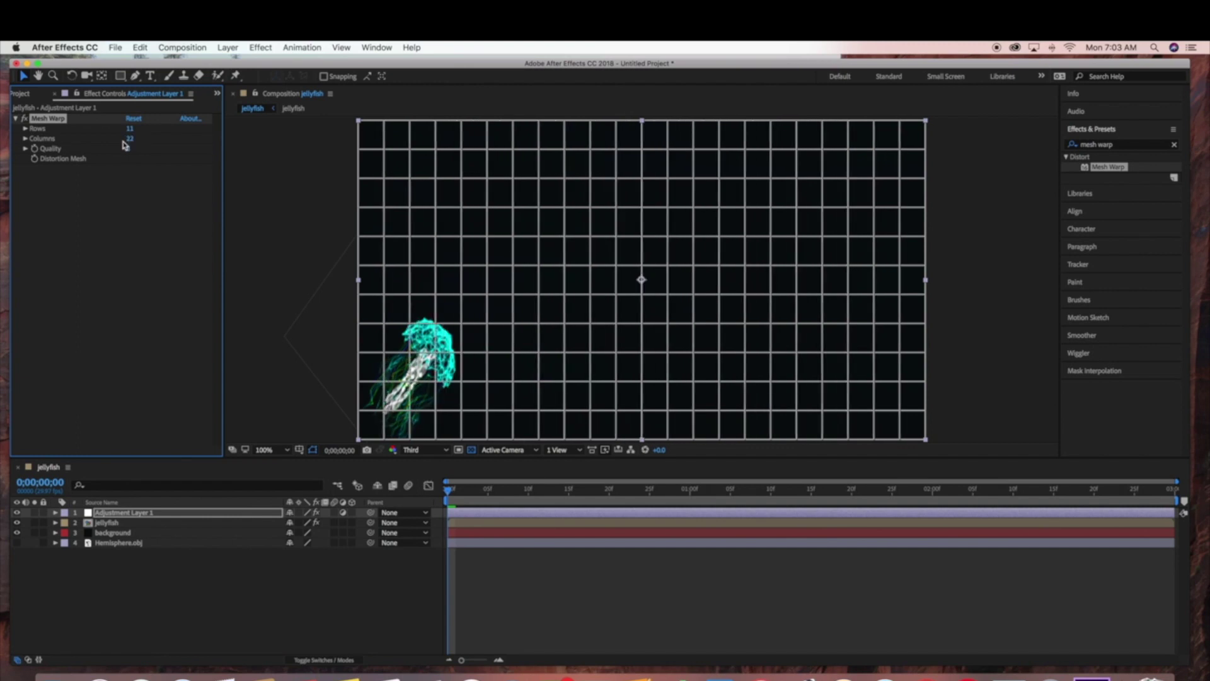
Pull the mesh points at both edges of the jellyfish's dome slightly inward at 0;00;00;00 and at 0;00;00;19.
left_click_drag(411, 326, 417, 335)
left_click_drag(463, 385, 450, 373)
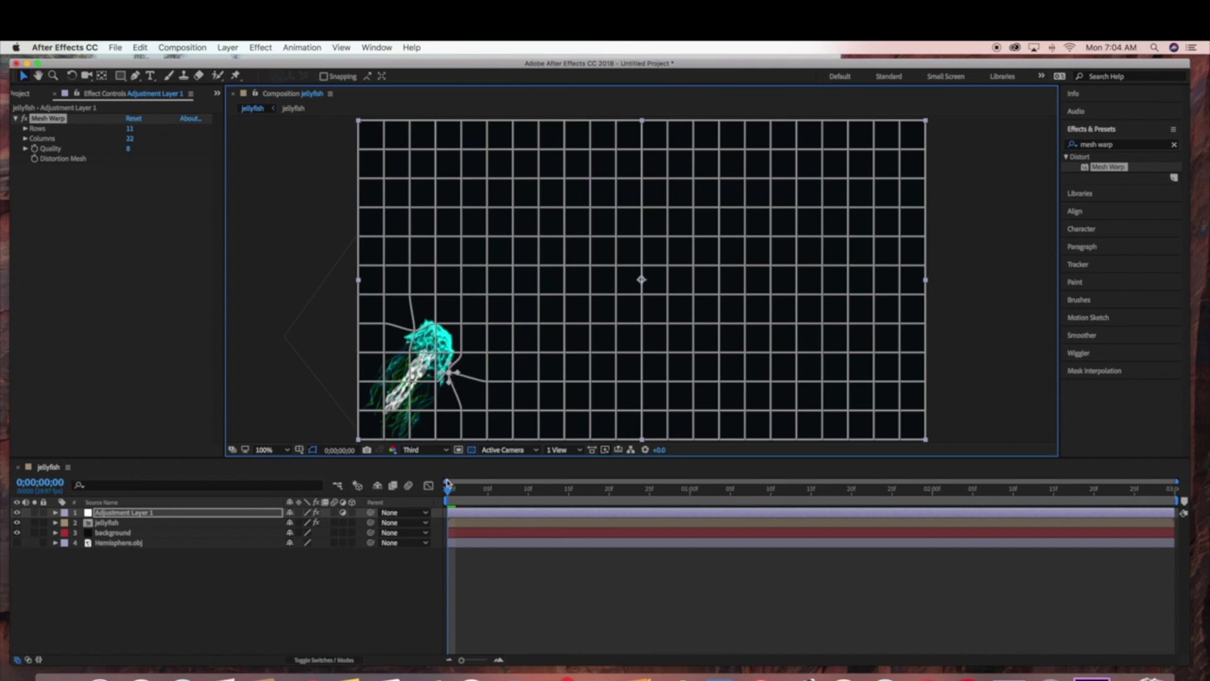
left_click_drag(449, 493, 602, 464)
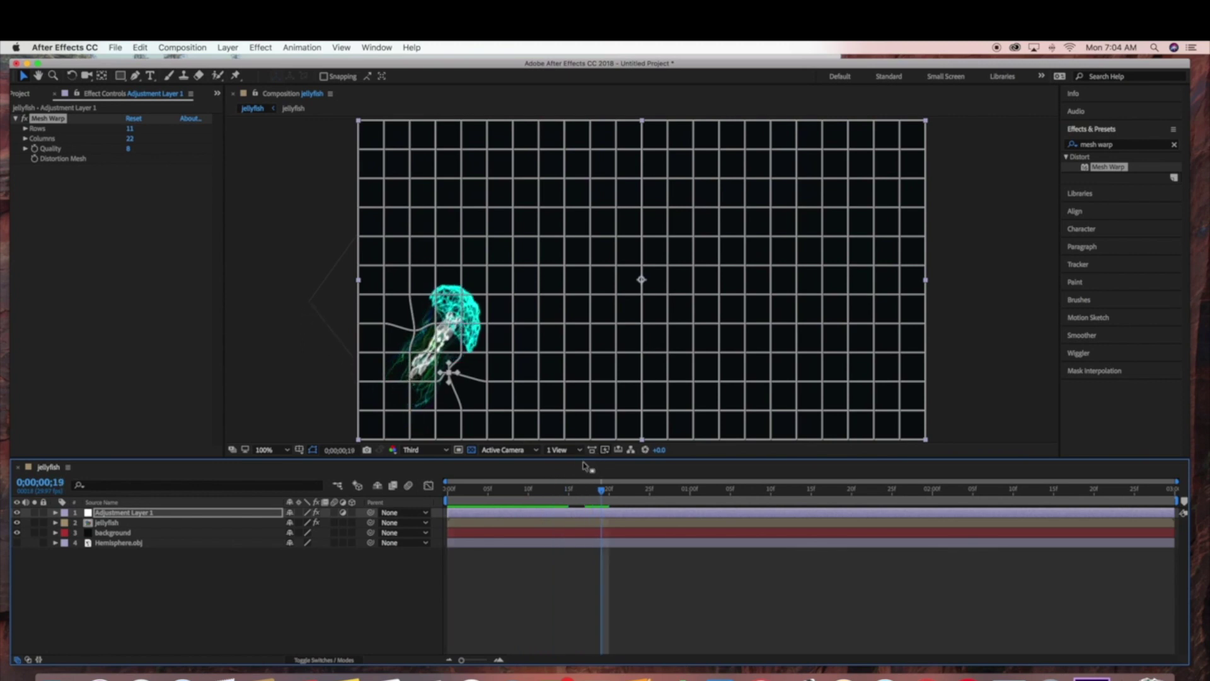
left_click_drag(489, 355, 474, 336)
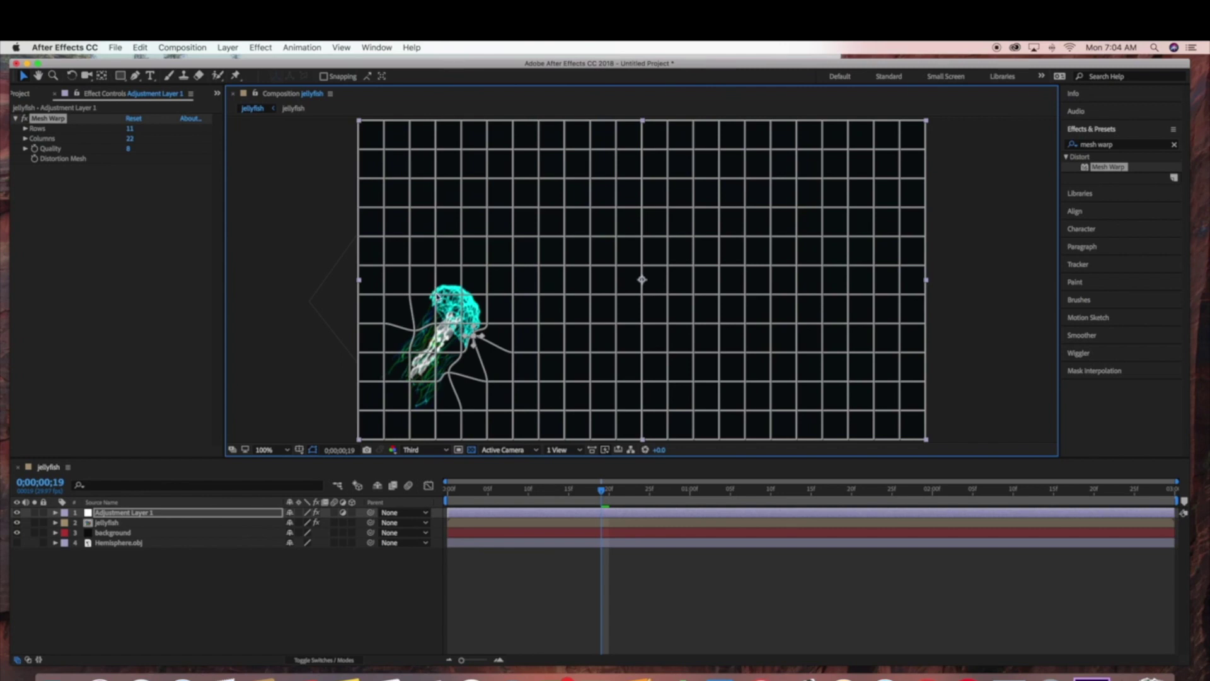
left_click_drag(437, 295, 442, 299)
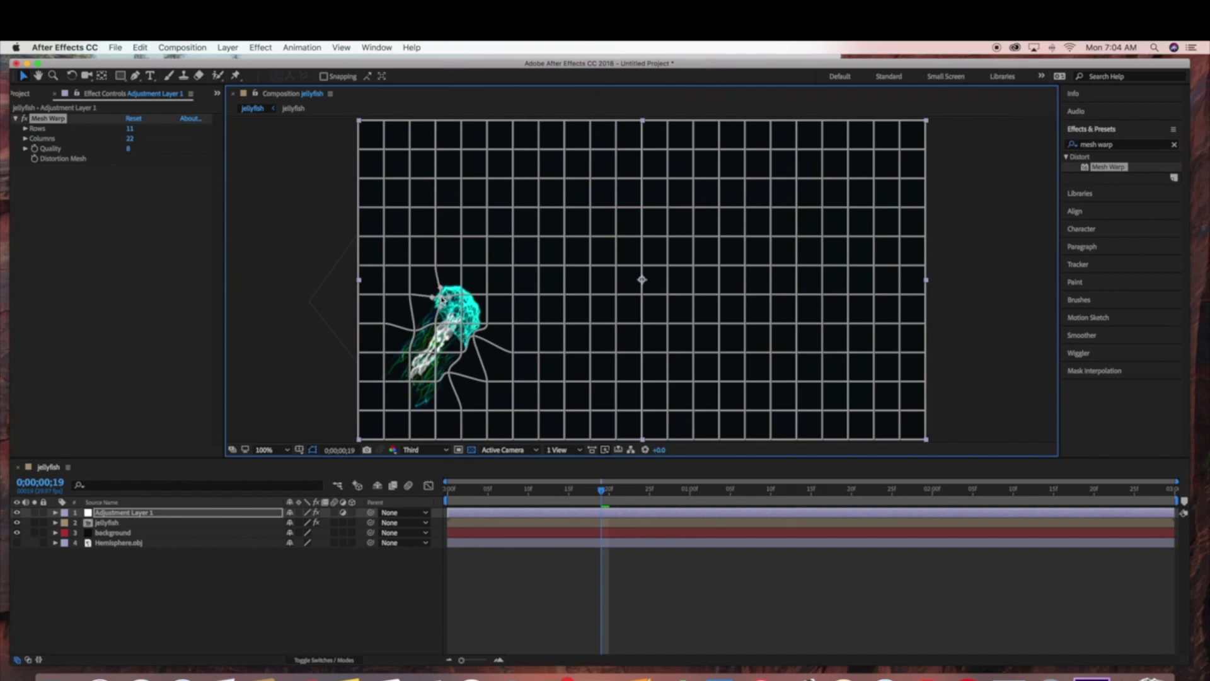
At 0;00;01;13, pull the mesh points at both edges of the jellyfish's dome slightly inward.
left_click_drag(603, 491, 794, 449)
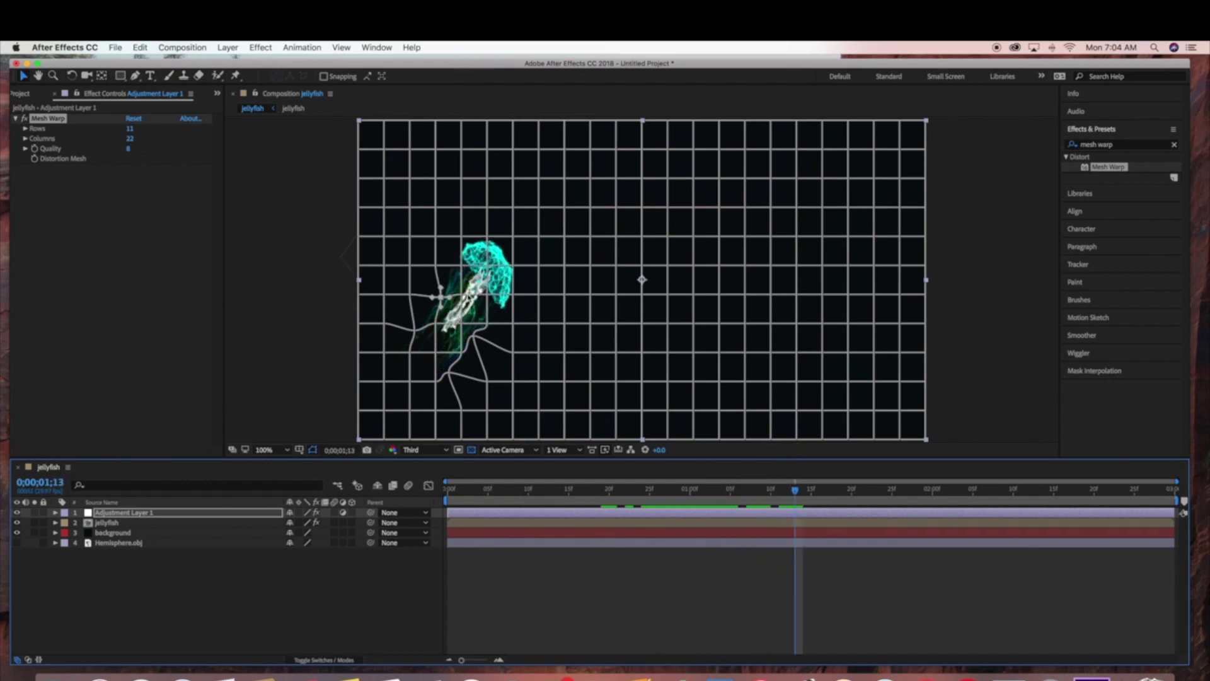
left_click_drag(463, 240, 472, 246)
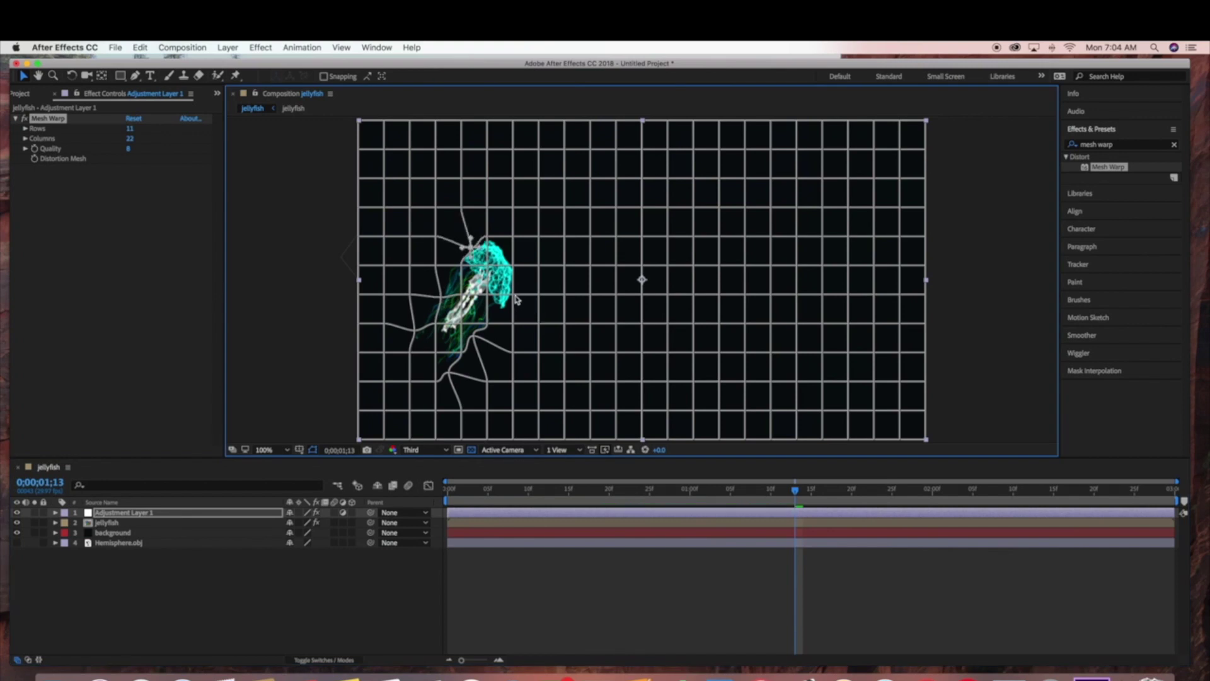
left_click_drag(515, 298, 509, 290)
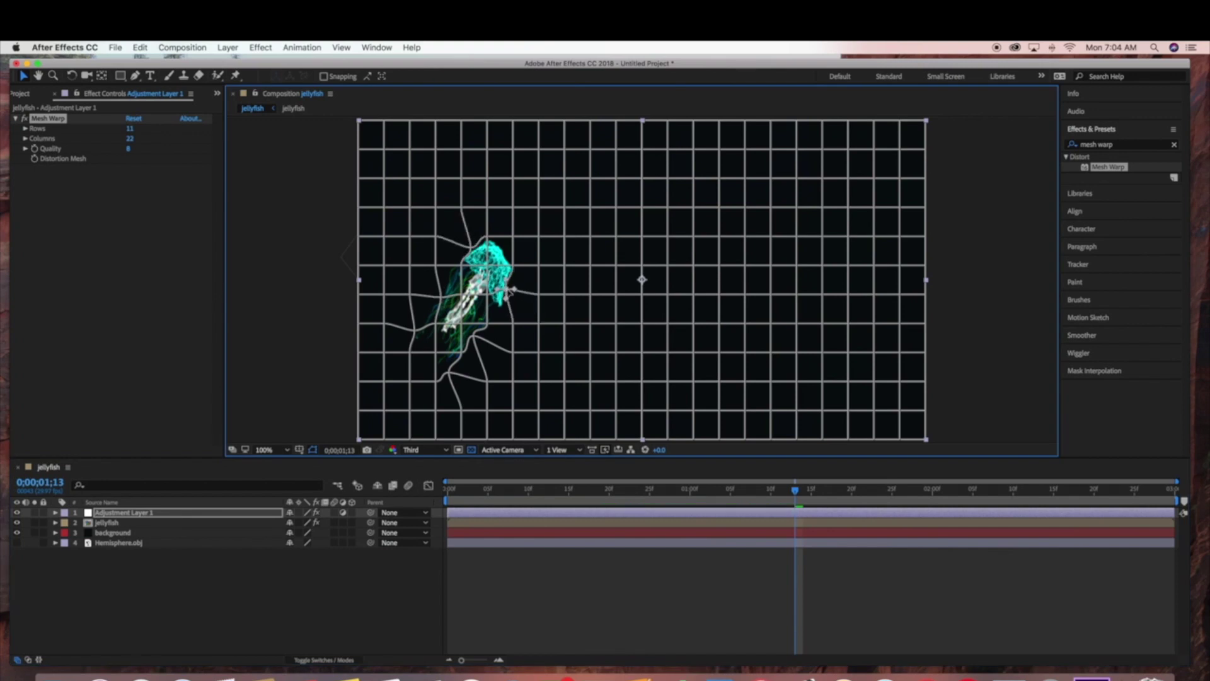
At 0;00;02;02, pull the mesh points at both edges of the jellyfish's dome slightly inward.
left_click(800, 493)
left_click_drag(800, 493, 952, 467)
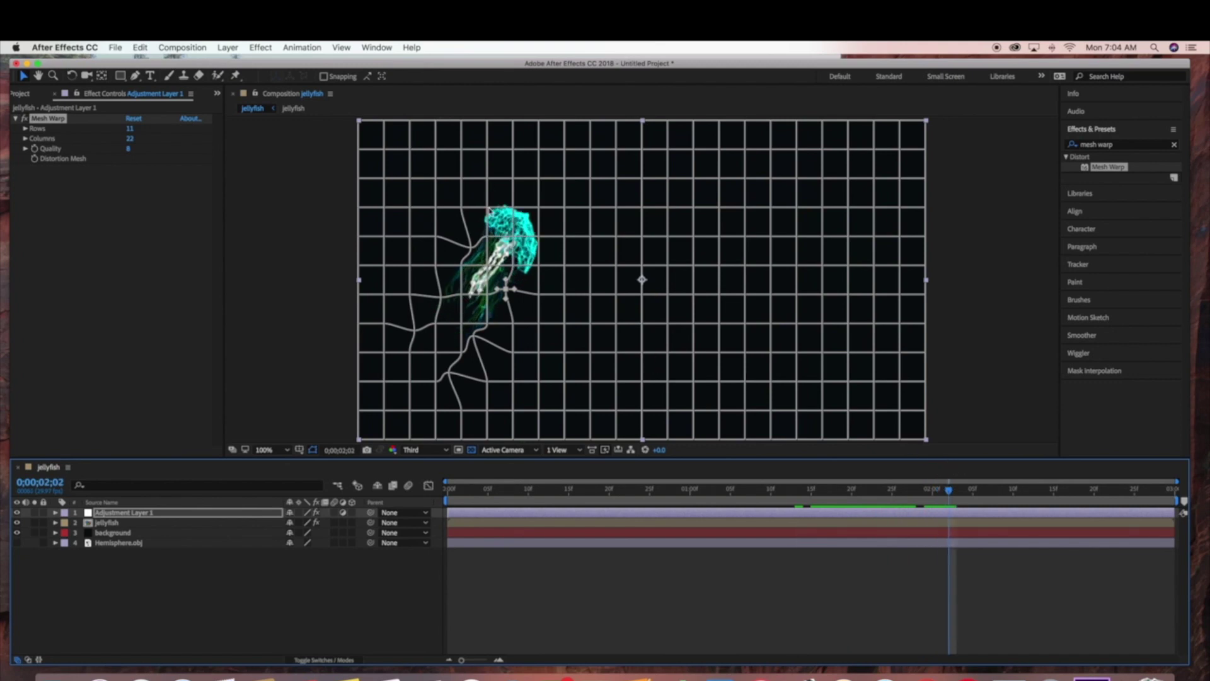
left_click_drag(489, 208, 497, 215)
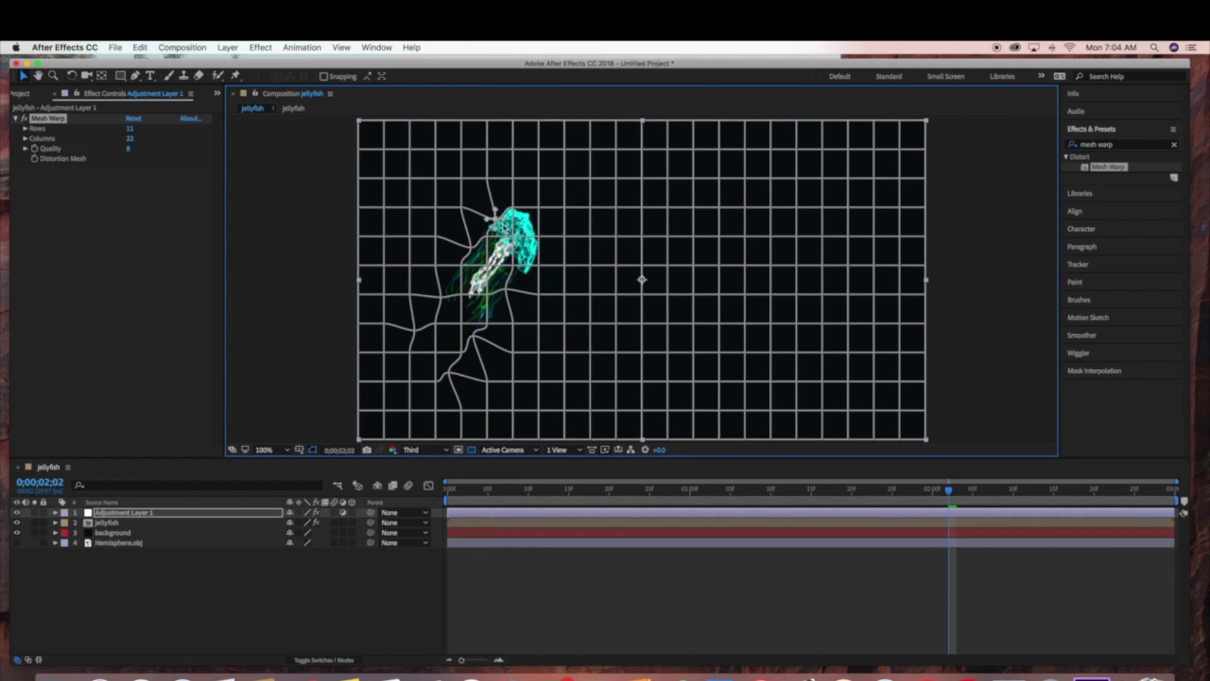
left_click_drag(539, 267, 537, 258)
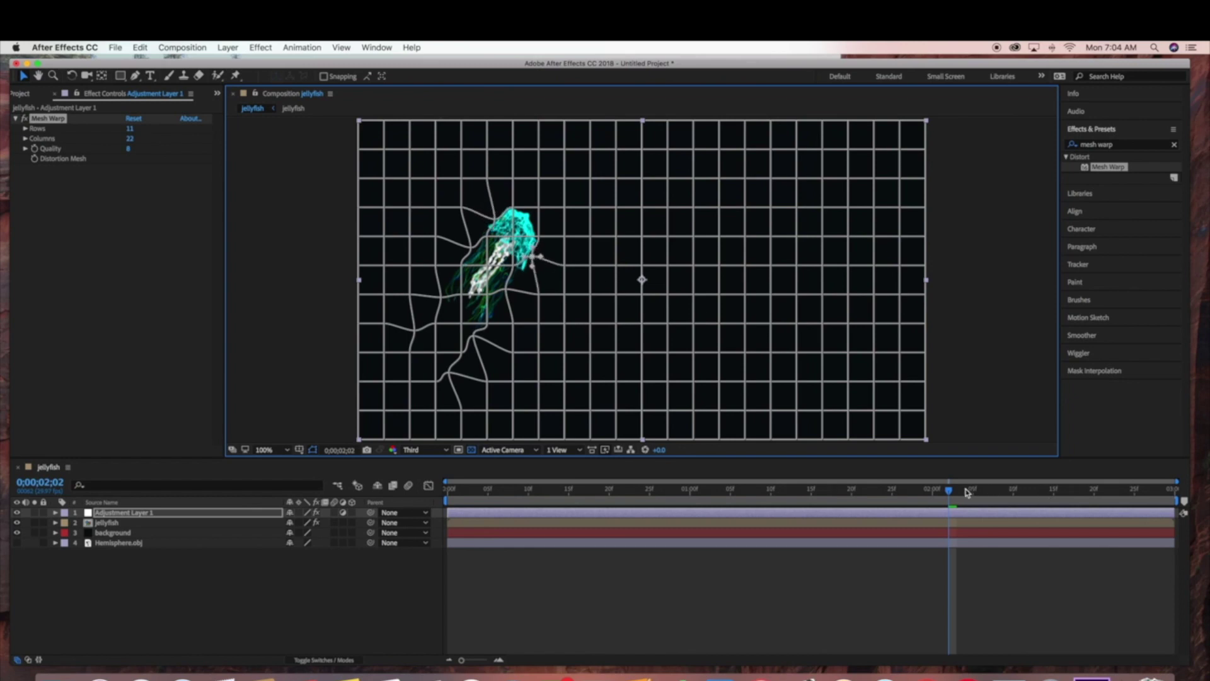
At 0;00;02;19, pull the mesh points at both edges of the jellyfish's dome slightly inward.
left_click_drag(950, 493, 1086, 483)
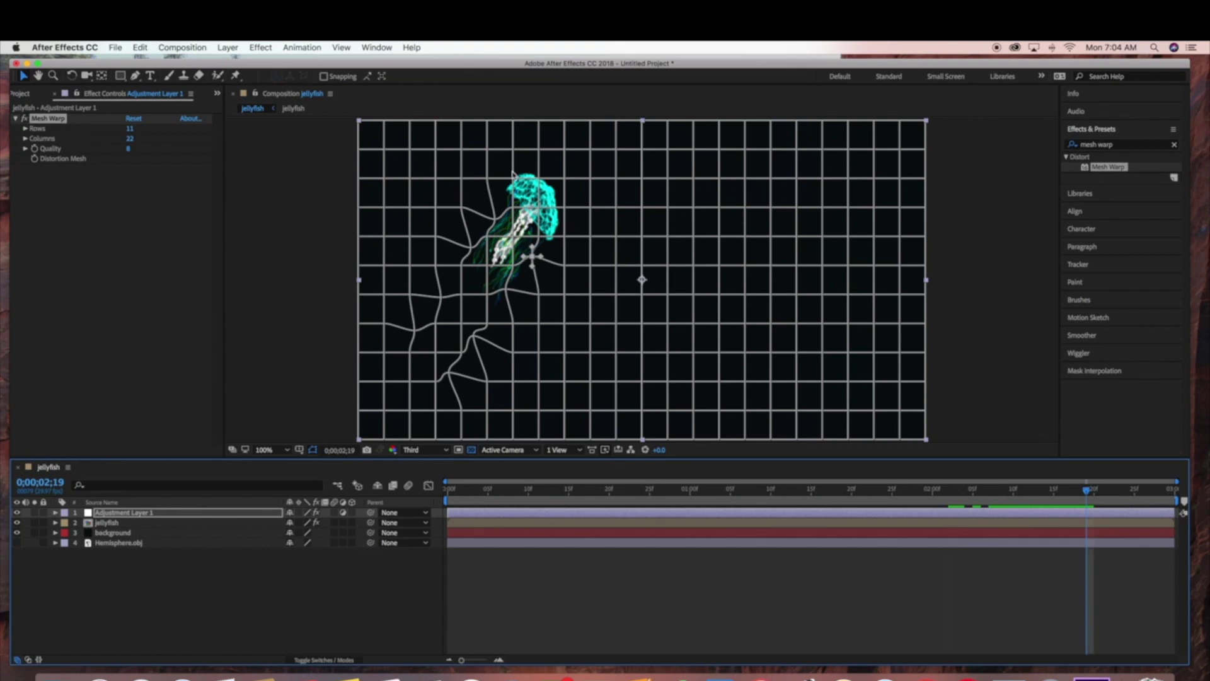
left_click_drag(513, 183, 516, 182)
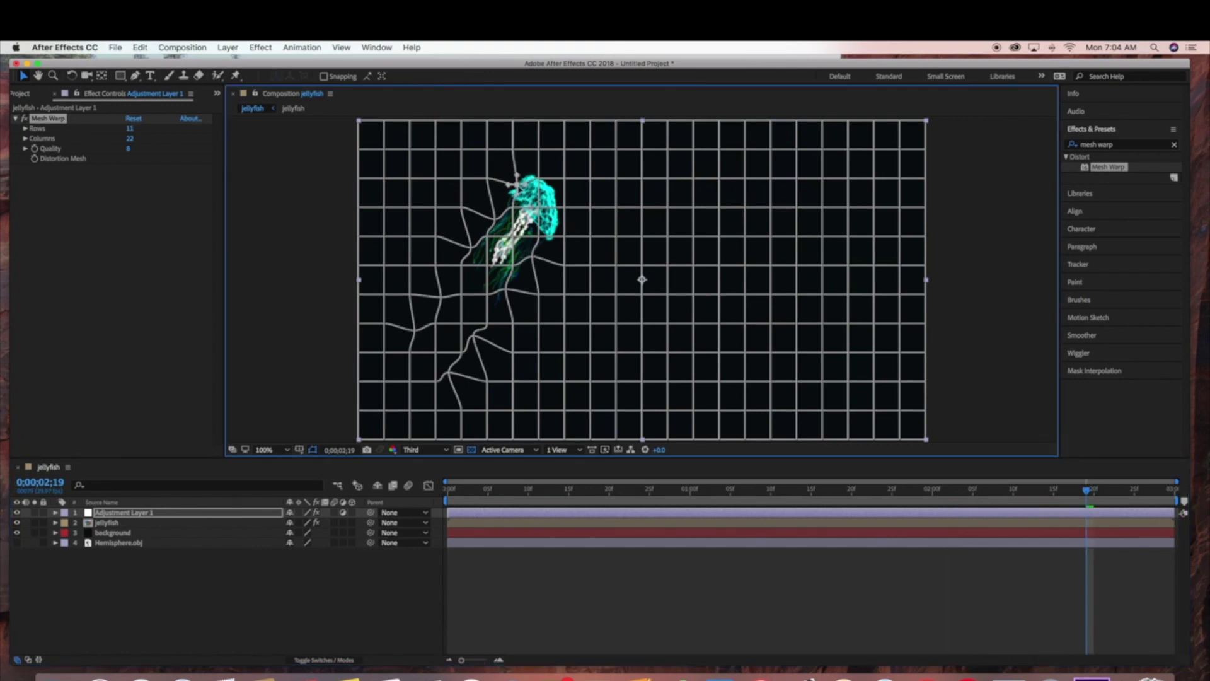
left_click_drag(566, 238, 558, 228)
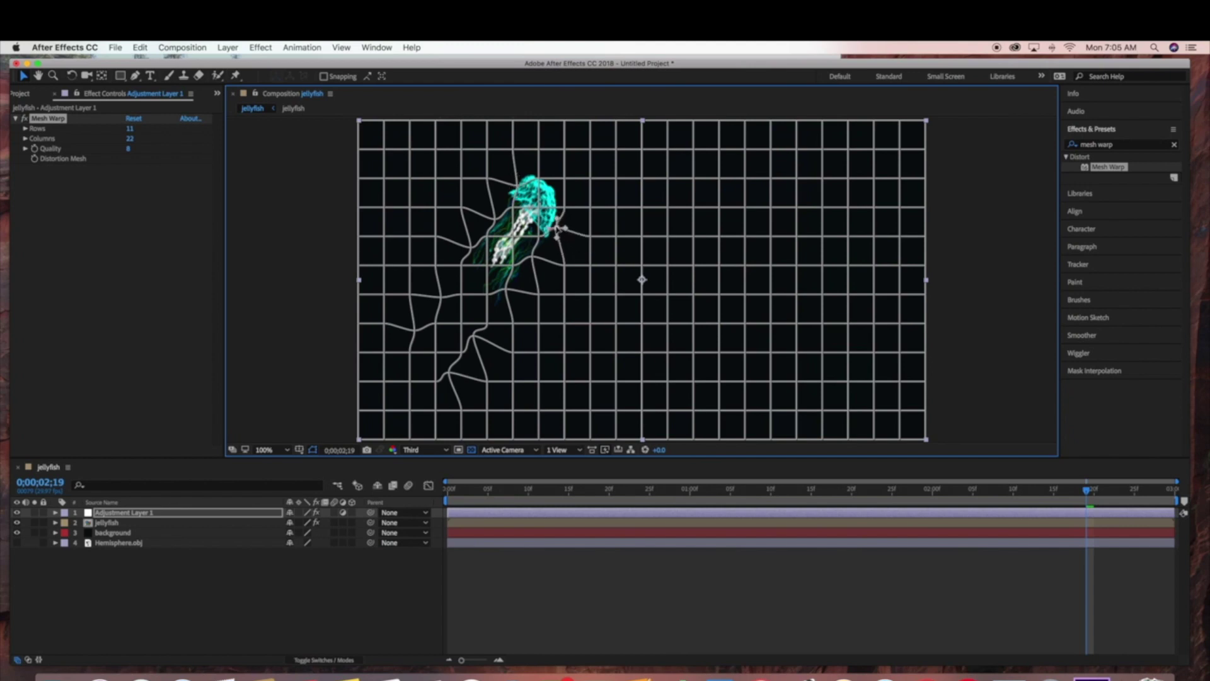
Return to the first frame, deselect the adjustment layer, and play the current preview to check the dome's pulsing.
left_click_drag(1091, 493, 577, 494)
left_click(358, 487)
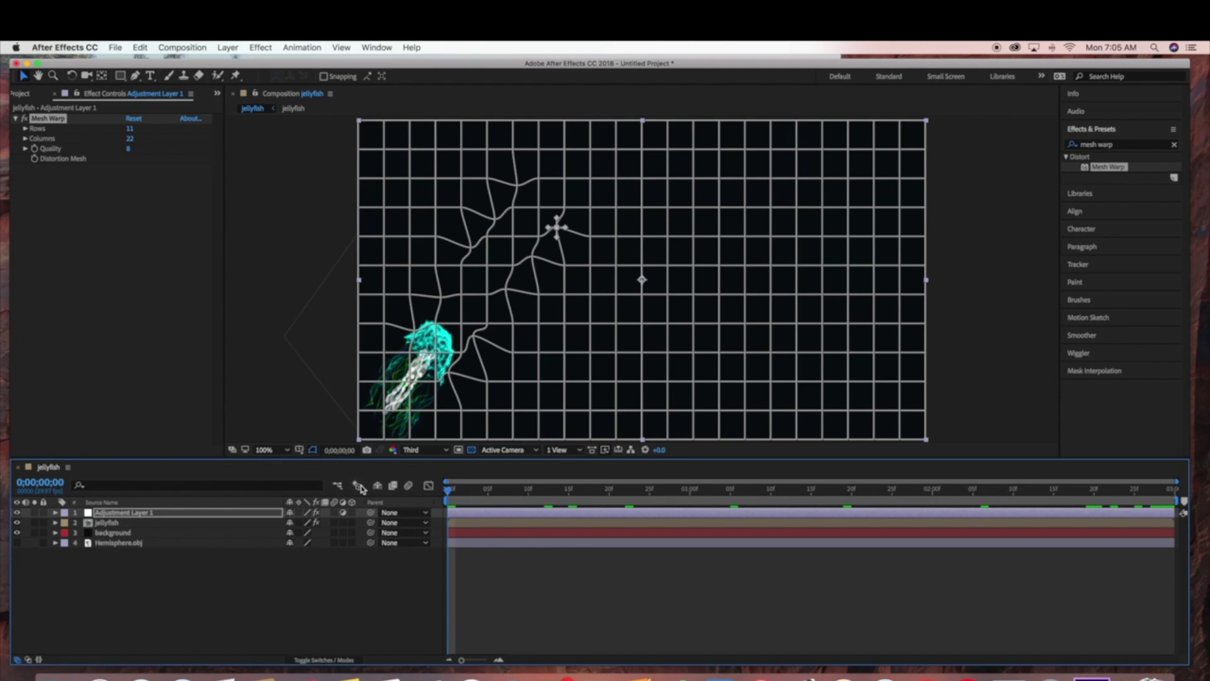
left_click(339, 595)
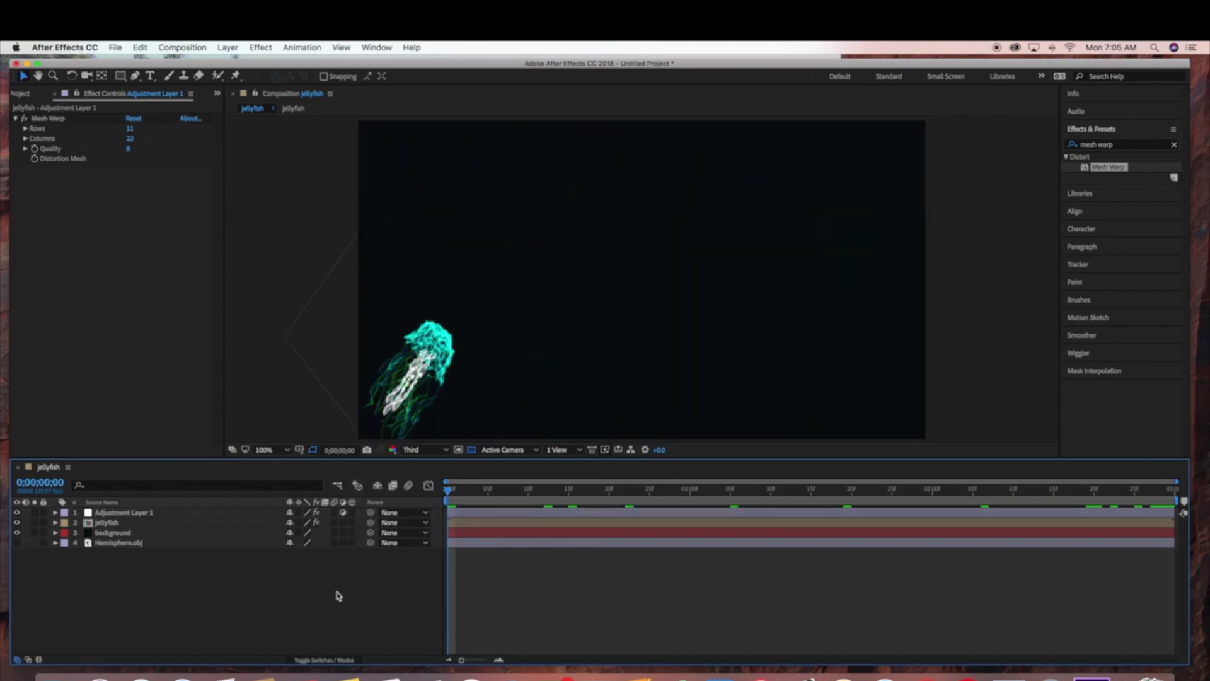
left_click(196, 49)
mouse_move(195, 176)
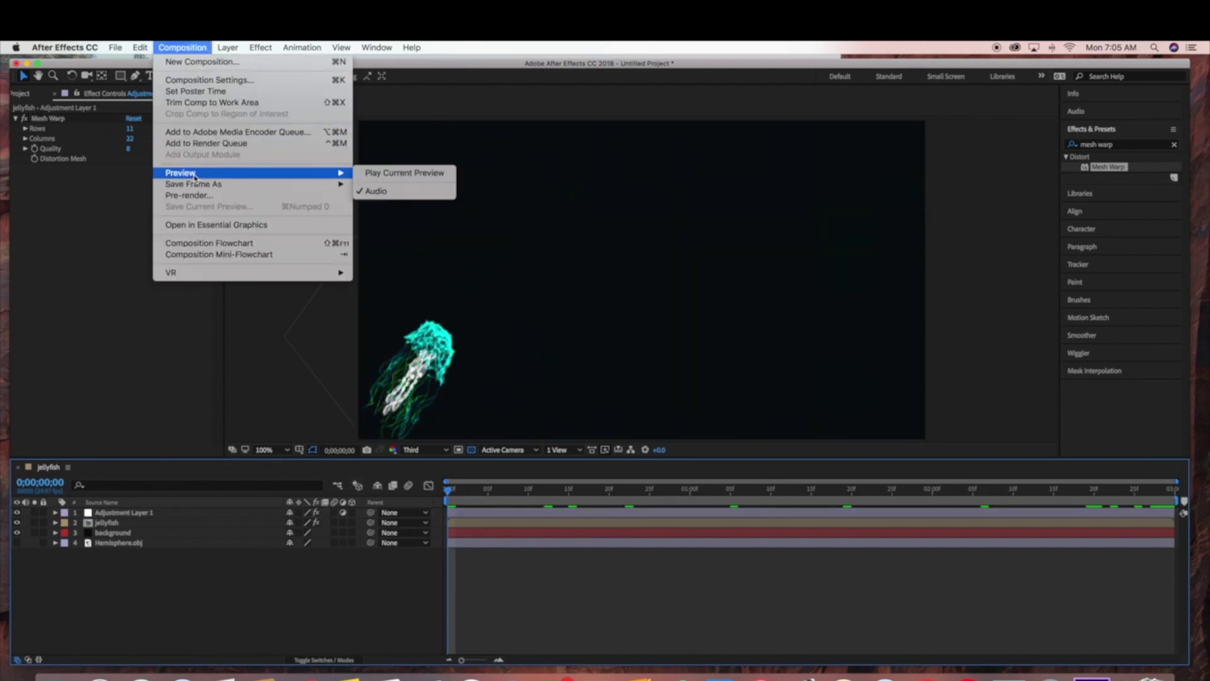
left_click(372, 174)
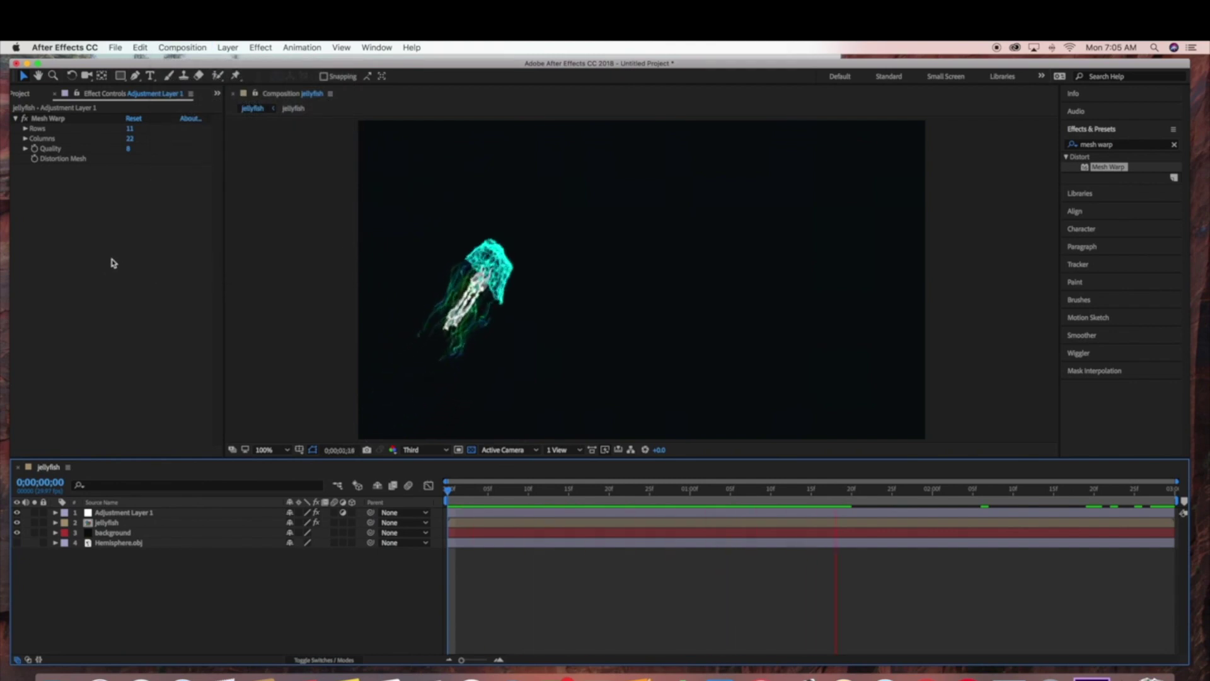
left_click(197, 50)
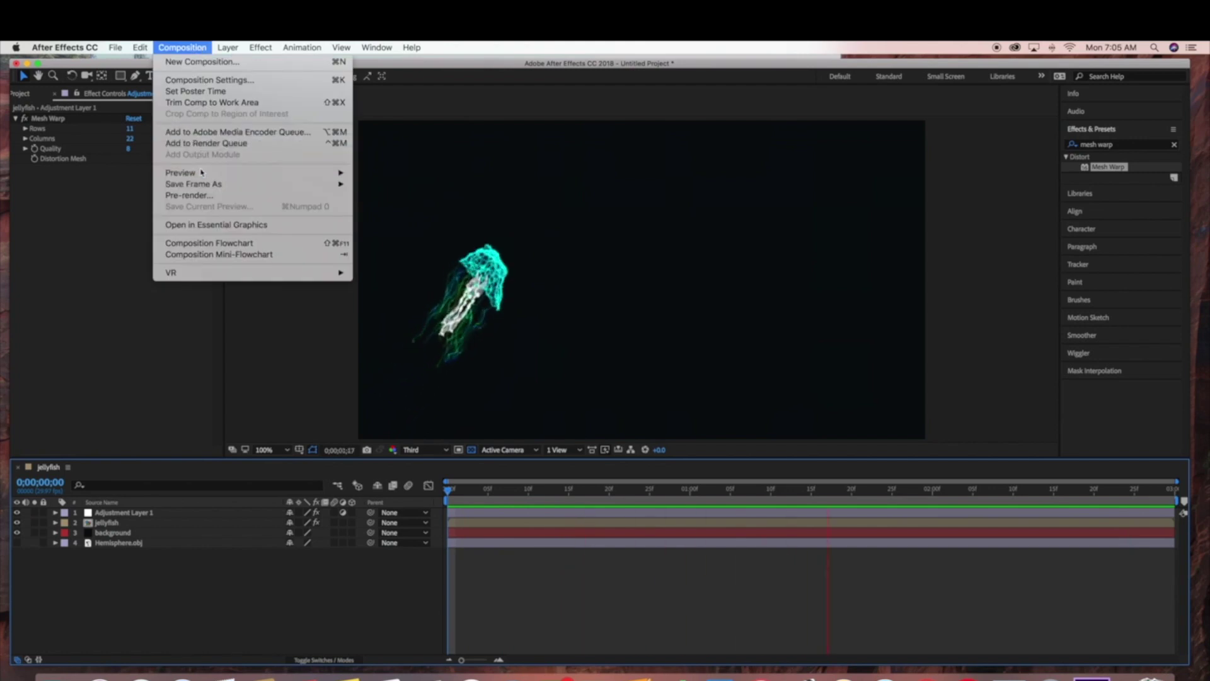
mouse_move(334, 174)
left_click(414, 175)
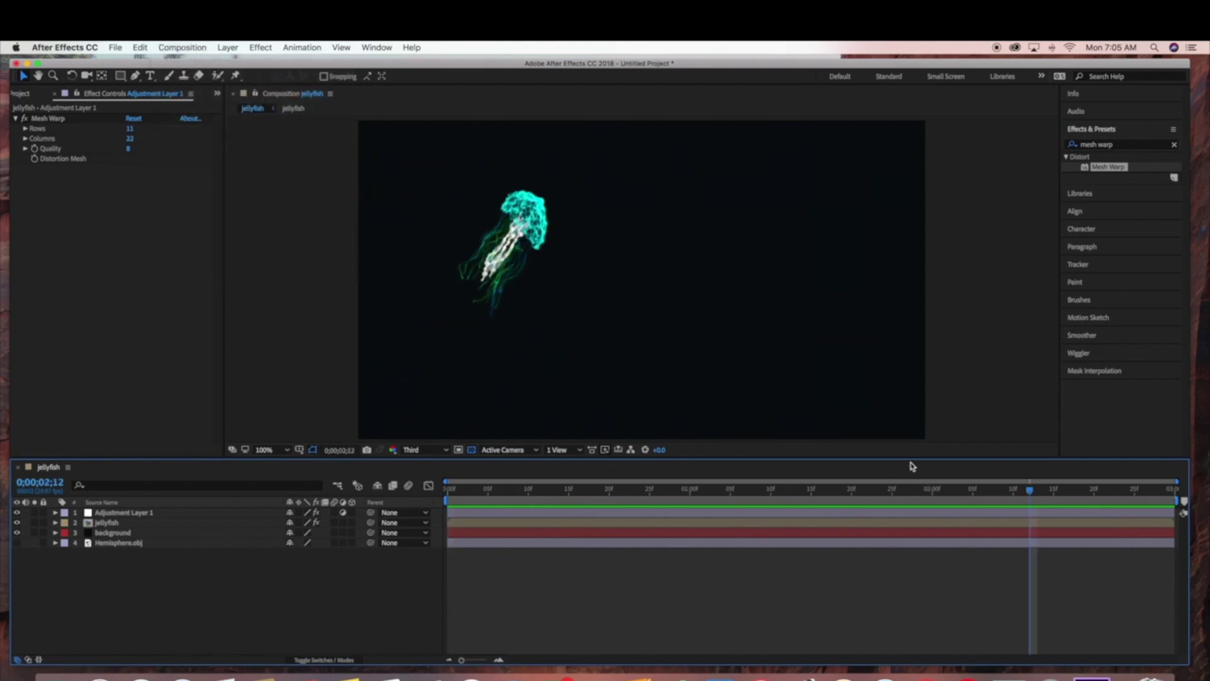
At the first frame, pre-compose Adjustment Layer 1 and the jellyfish layer as "jellyfish", moving all attributes into the new composition.
left_click_drag(1028, 496, 446, 494)
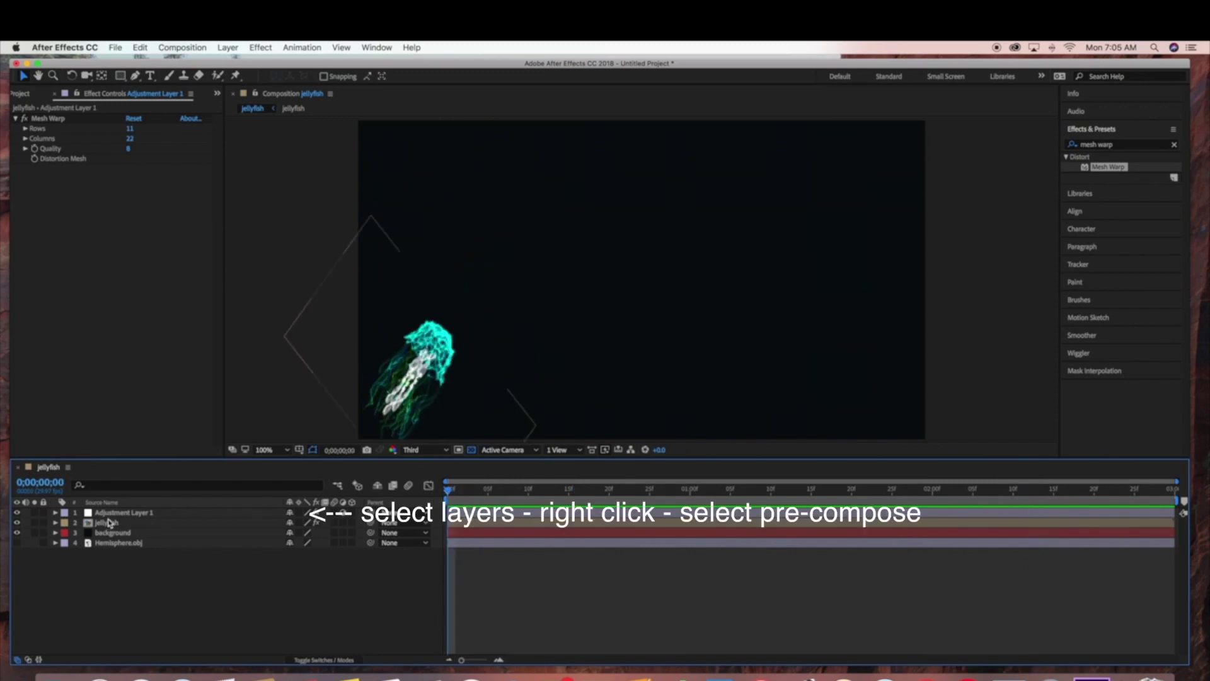
left_click(146, 514)
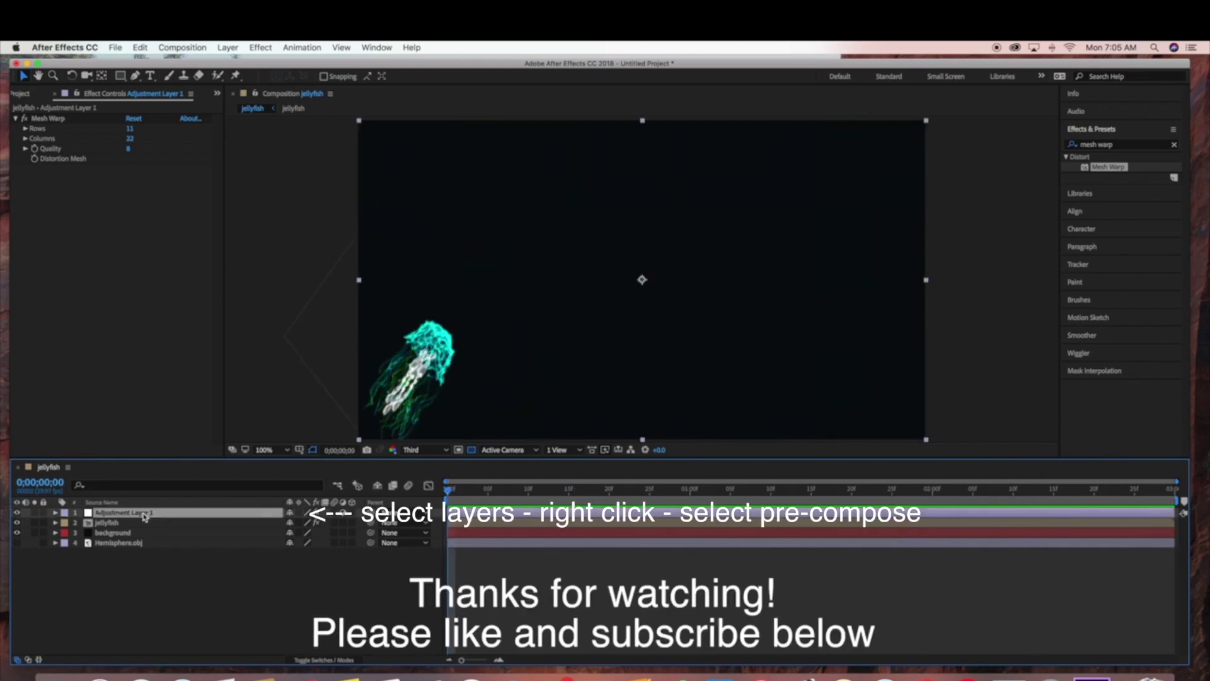
left_click(145, 523, "shift")
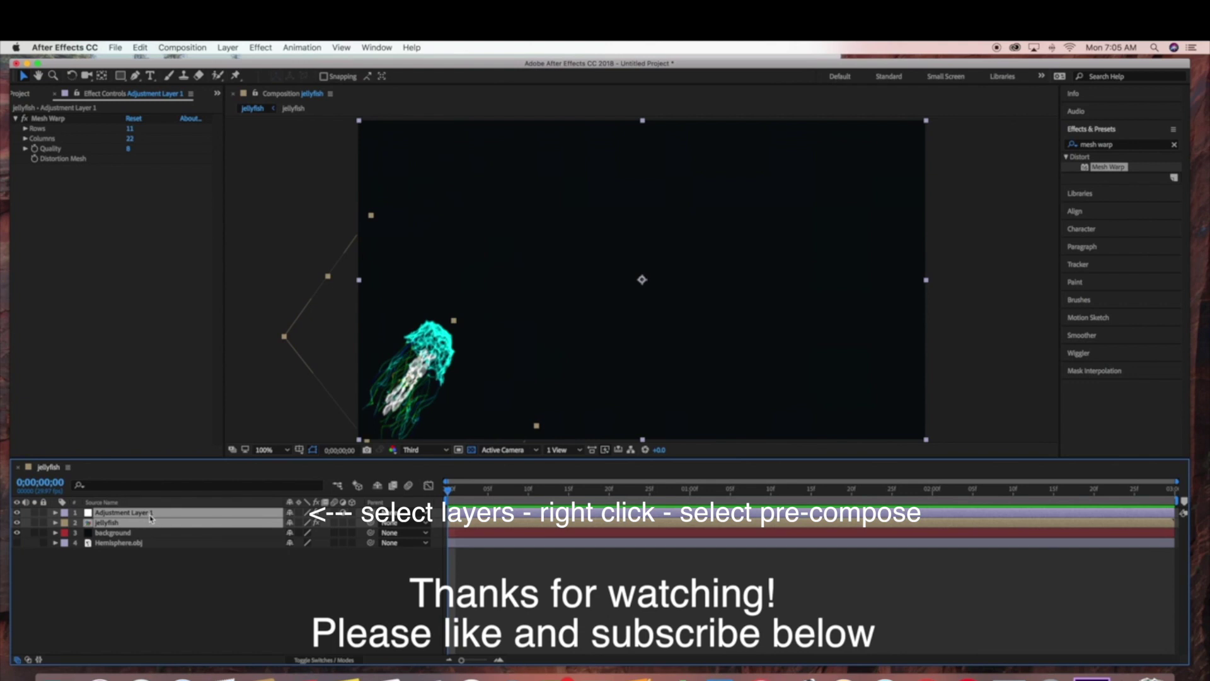
right_click(152, 518)
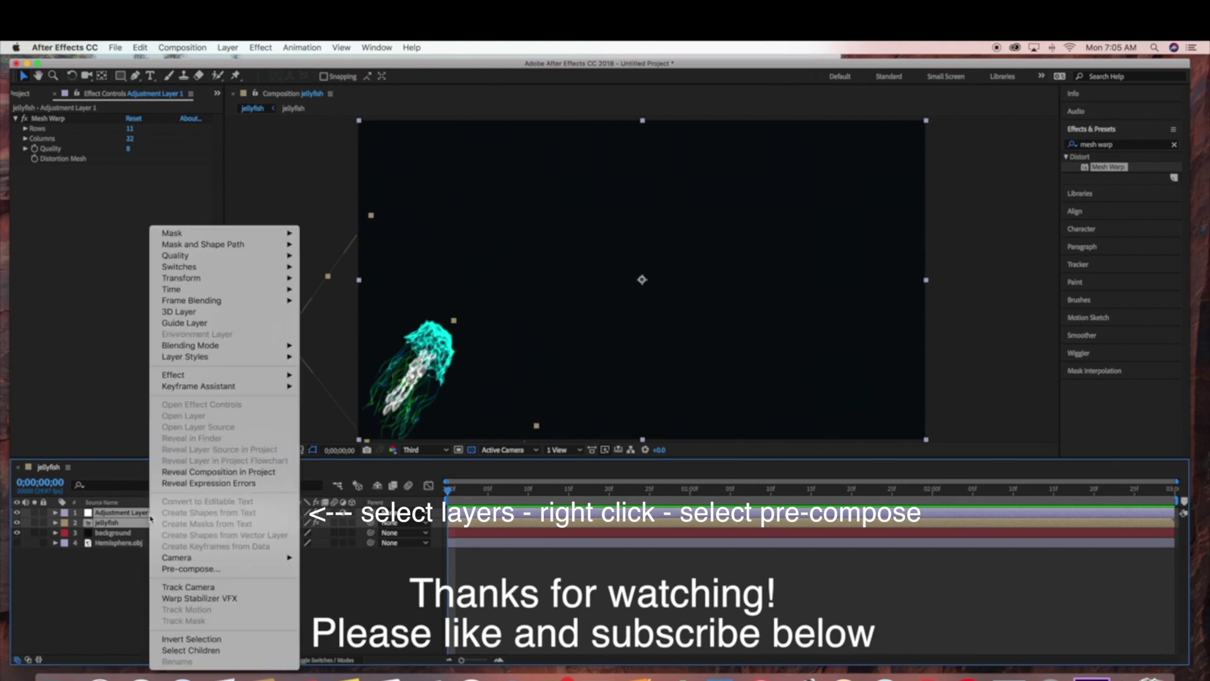
left_click(189, 569)
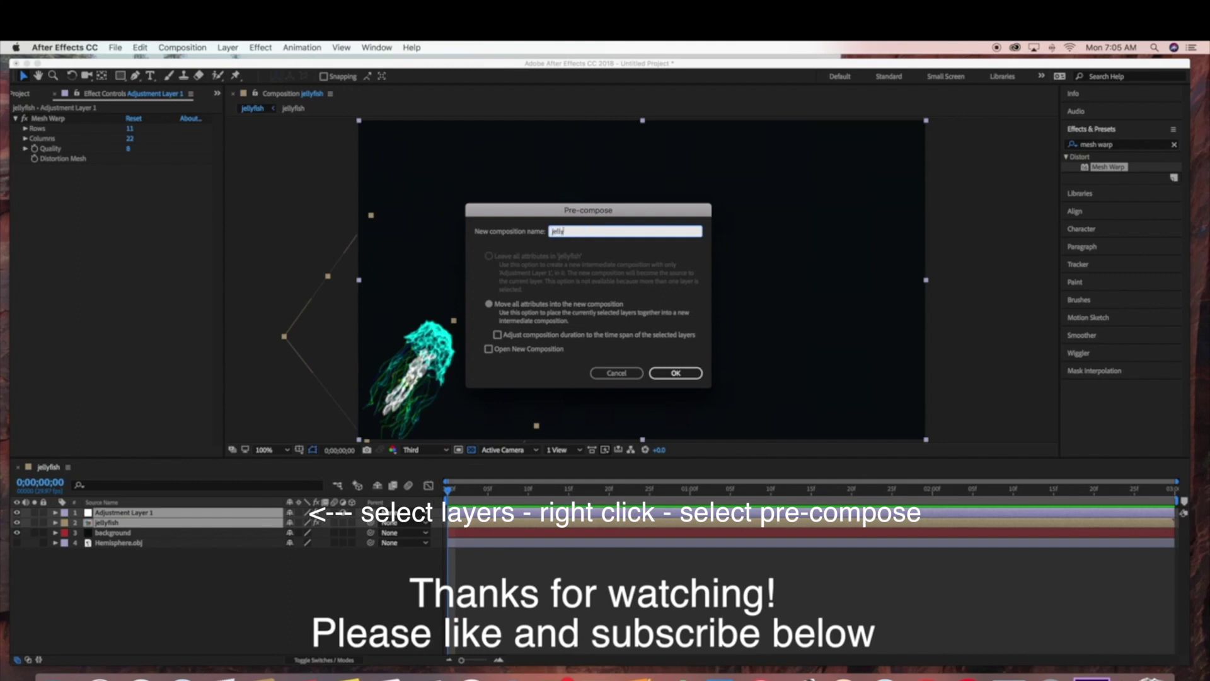
left_click(685, 374)
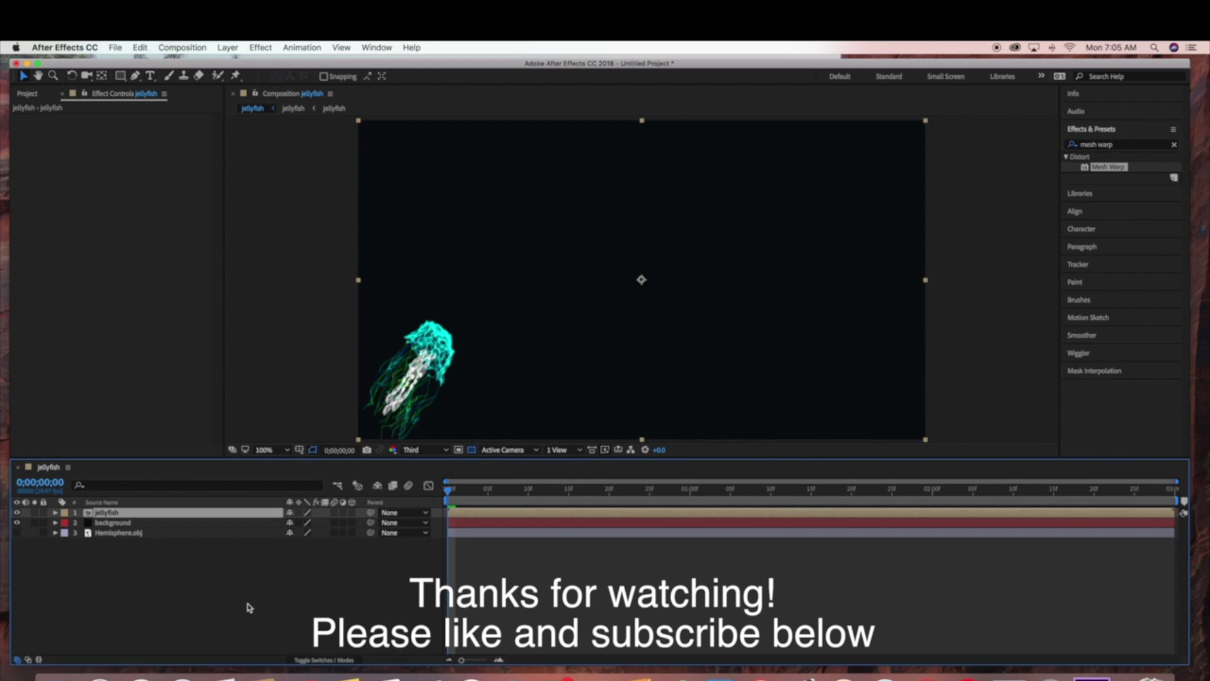